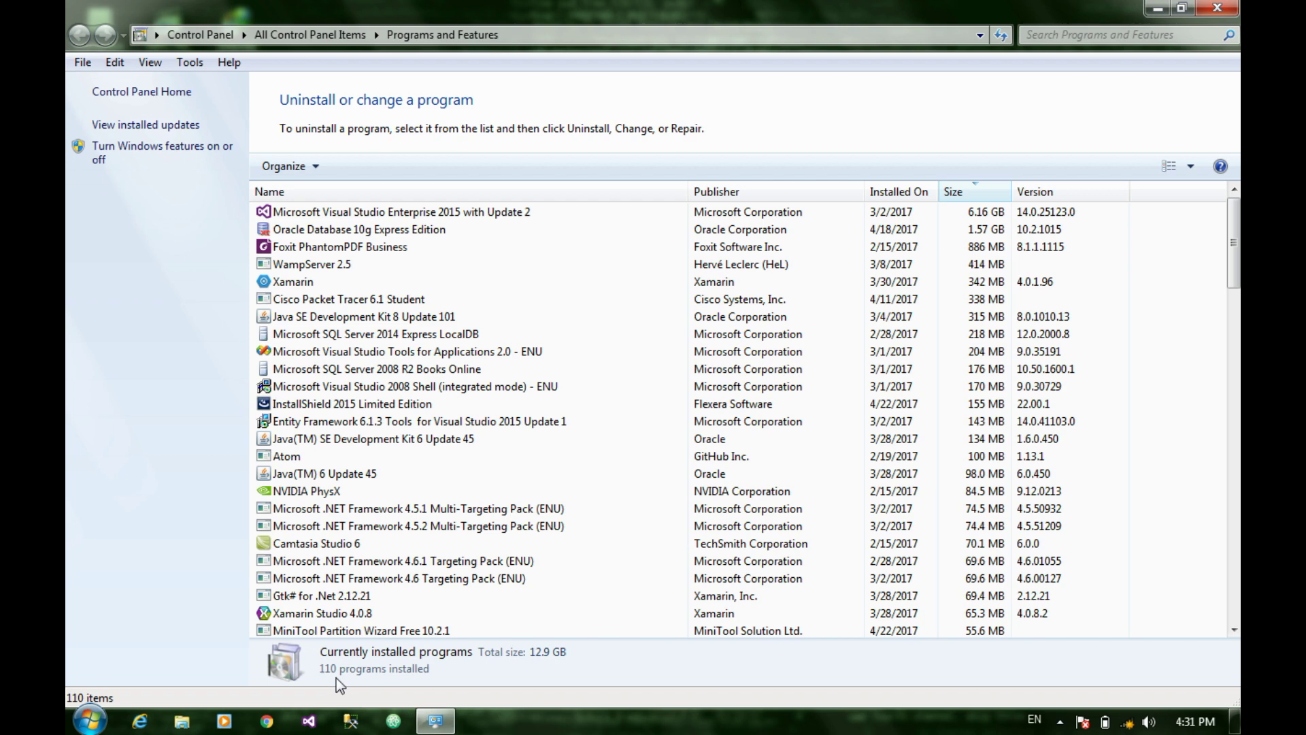
Step: Find Microsoft Office Professional Plus 2013 among the installed programs and open its options for changing the installation
{"action": "scroll", "coordinate": [360, 461], "scroll_direction": "down", "scroll_amount": 14}
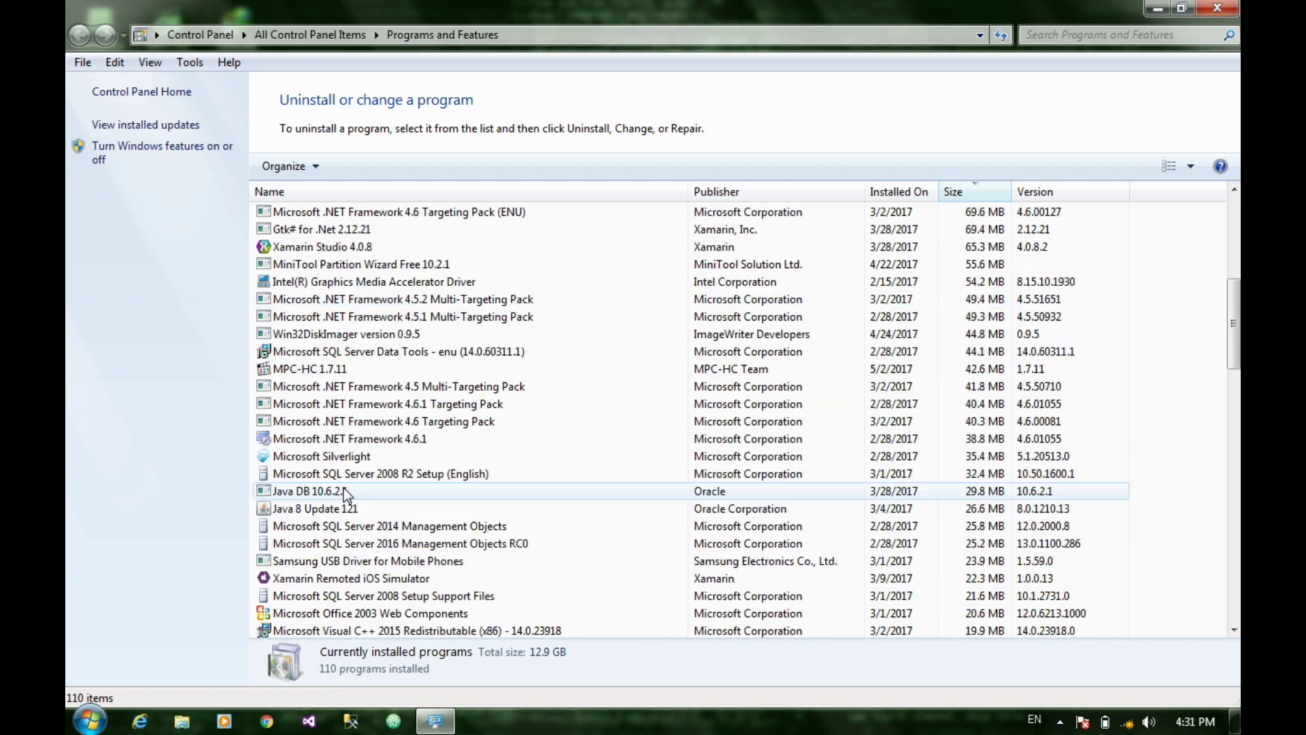
{"action": "scroll", "coordinate": [359, 461], "scroll_direction": "down", "scroll_amount": 15}
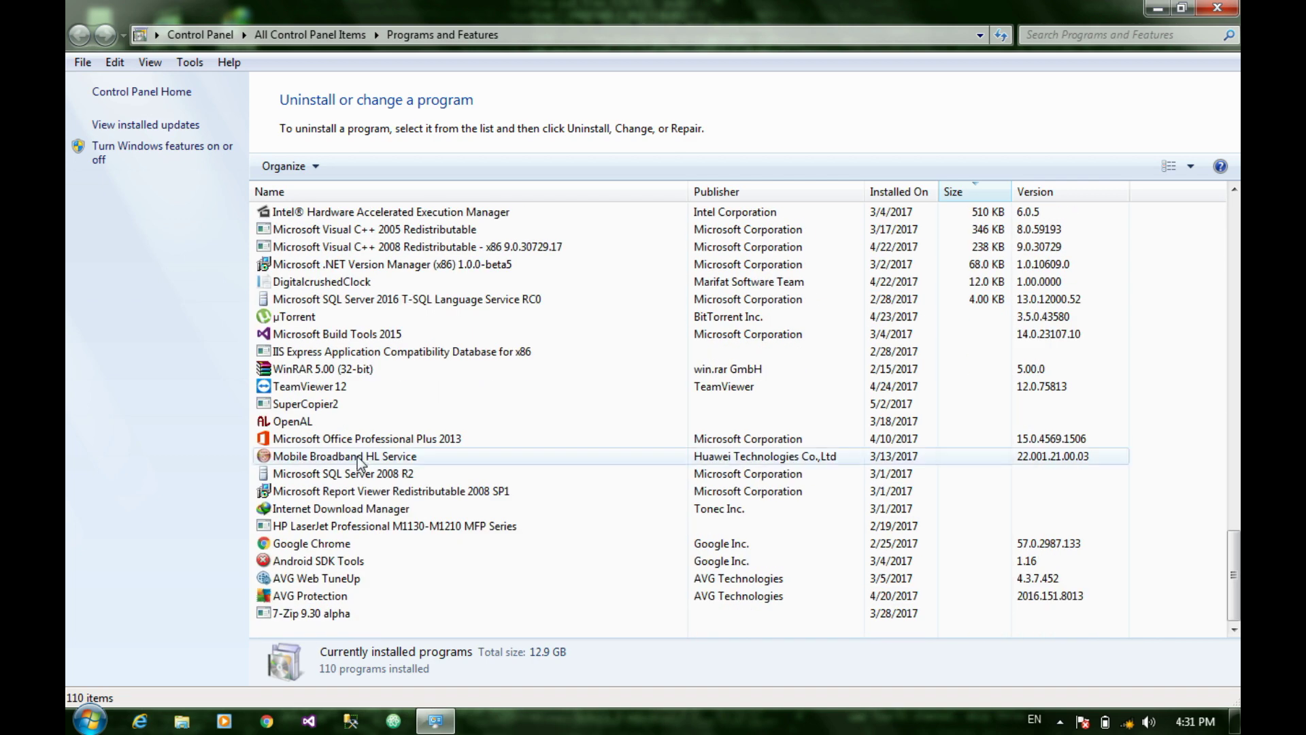
{"action": "scroll", "coordinate": [452, 548], "scroll_direction": "up", "scroll_amount": 20}
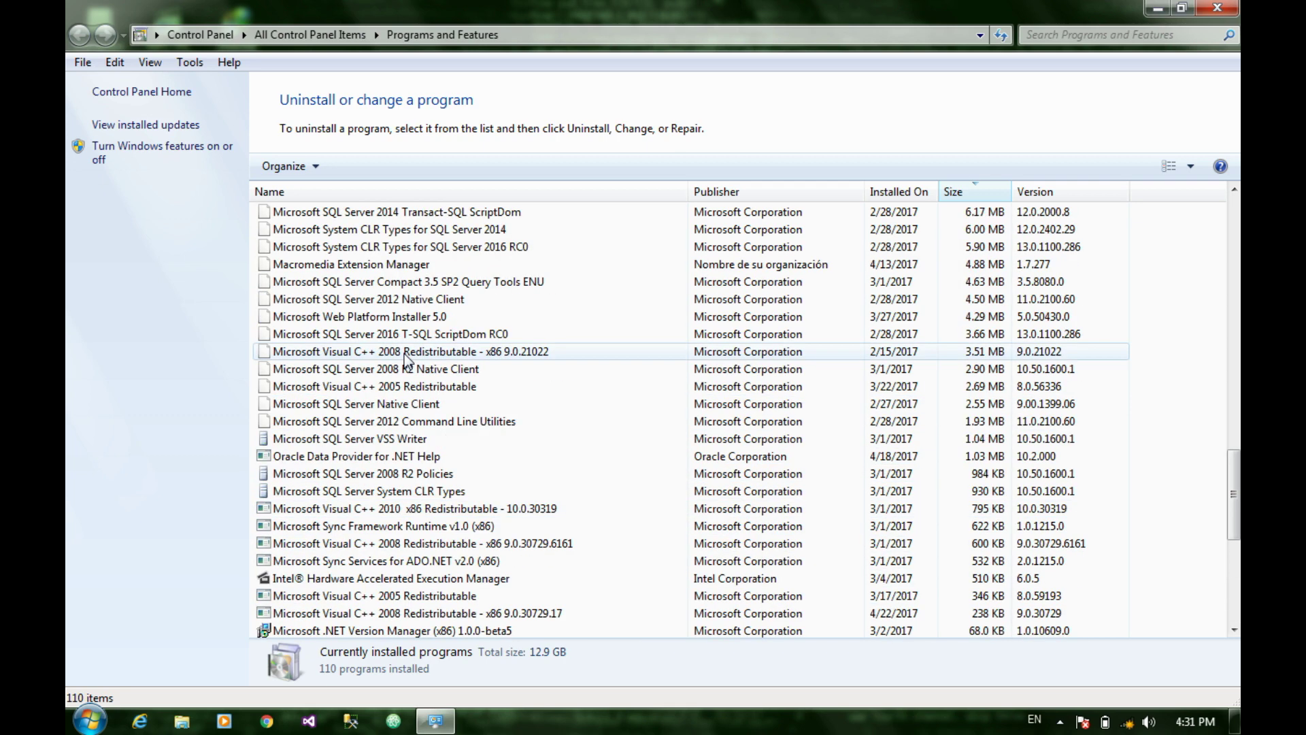
{"action": "scroll", "coordinate": [406, 357], "scroll_direction": "up", "scroll_amount": 7}
{"action": "scroll", "coordinate": [419, 312], "scroll_direction": "down", "scroll_amount": 20}
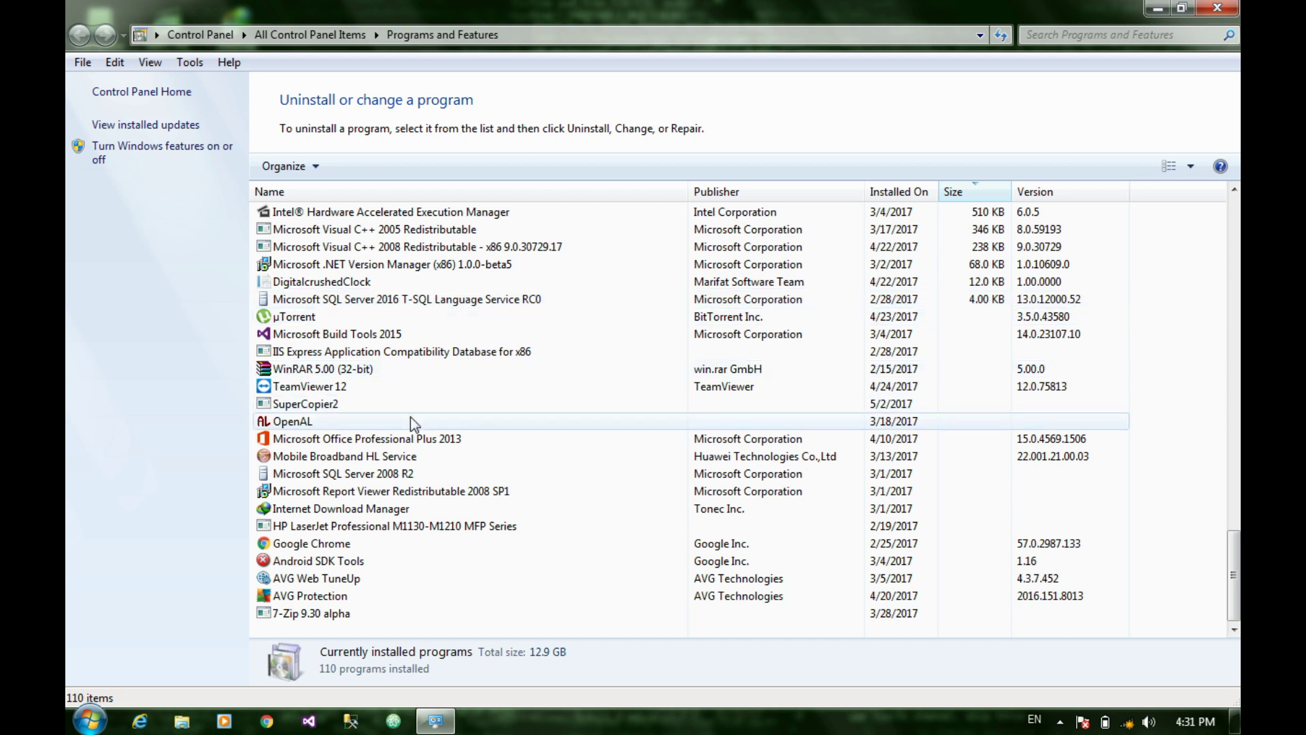
{"action": "left_click", "coordinate": [418, 439]}
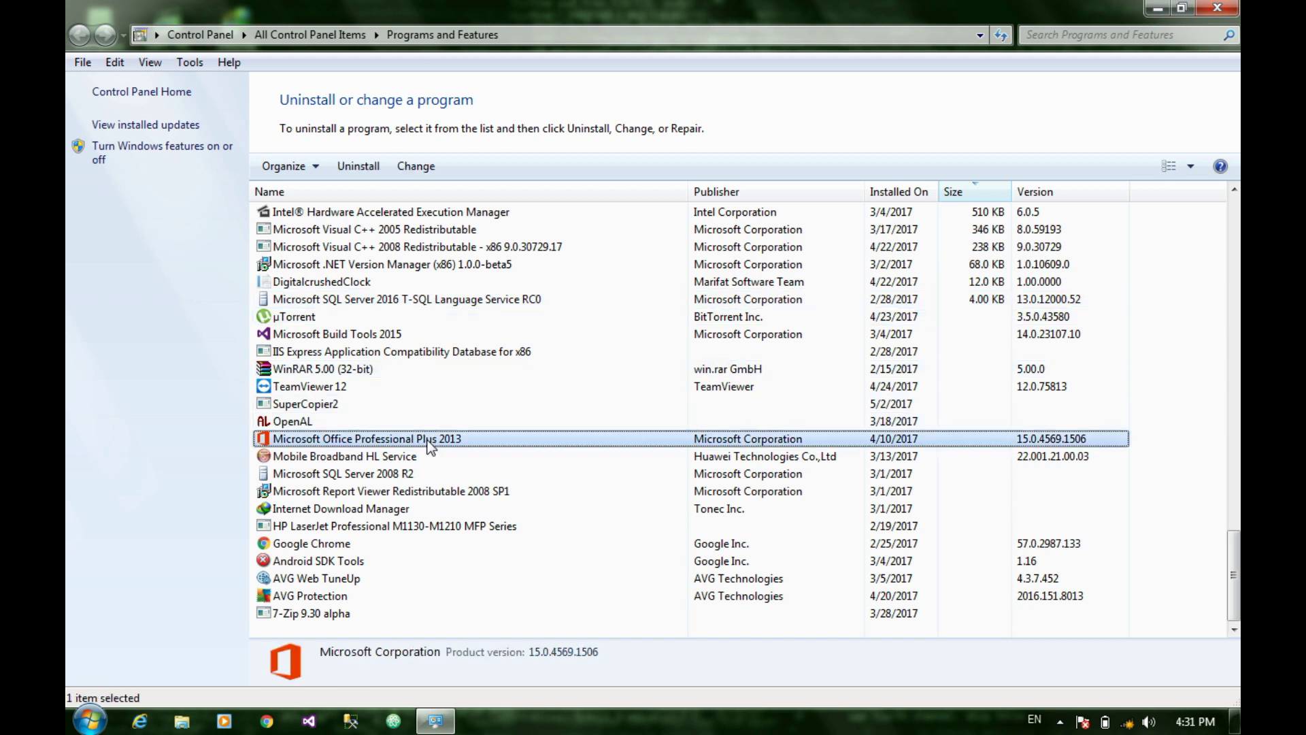
{"action": "left_click", "coordinate": [422, 167]}
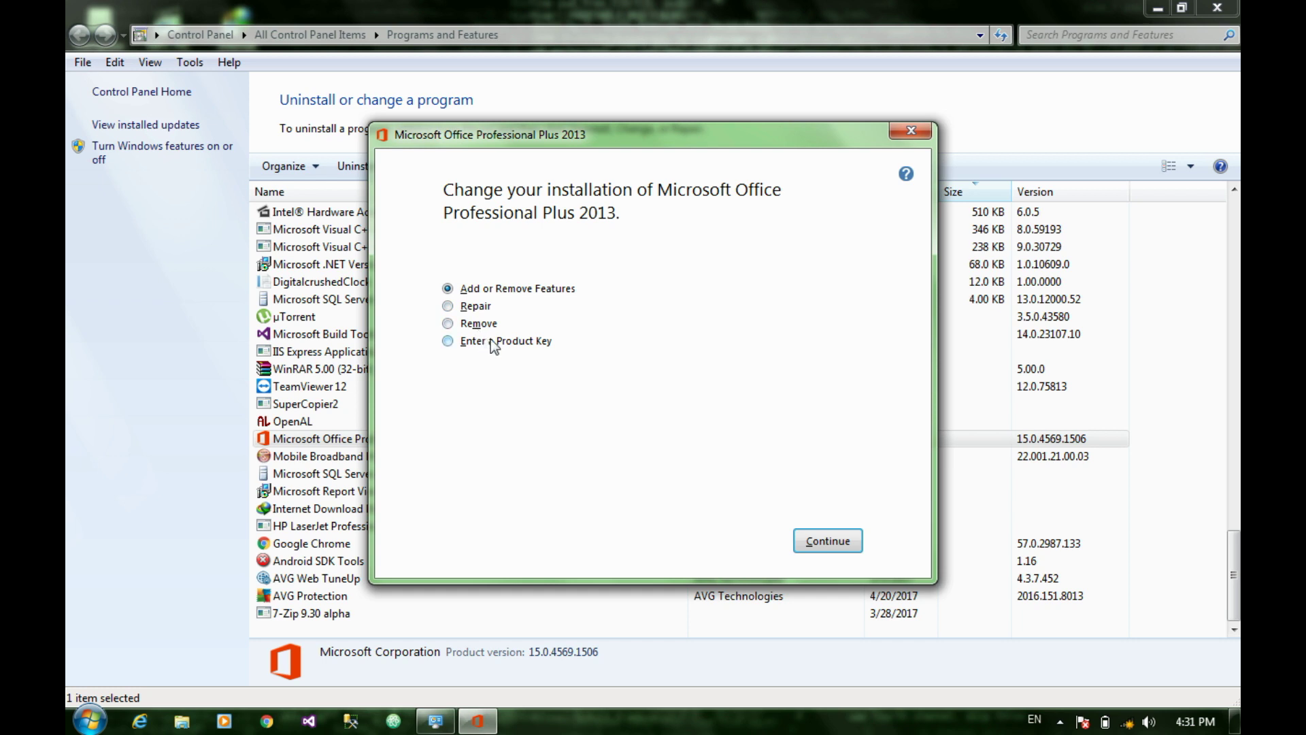
Step: View the setup help on the ways to change the Office installation, and close it
{"action": "left_click_drag", "start_coordinate": [611, 143], "coordinate": [578, 119]}
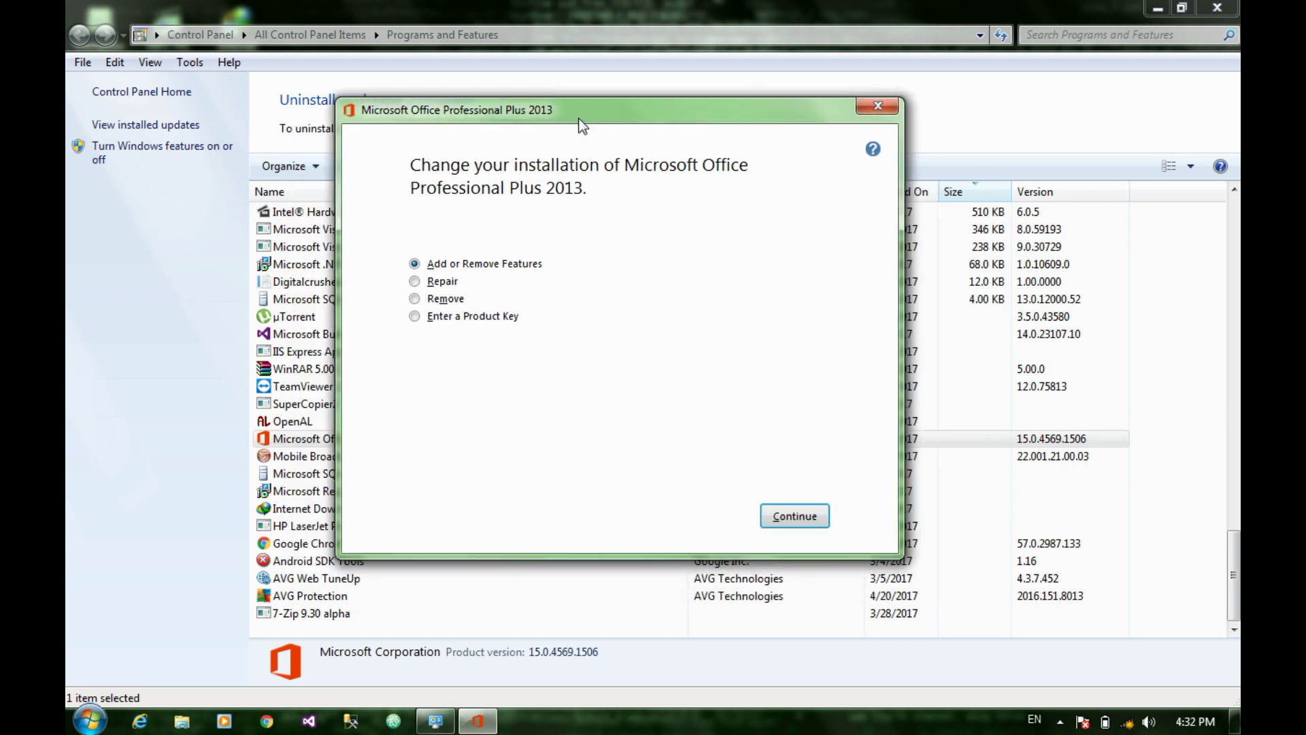
{"action": "left_click", "coordinate": [868, 153]}
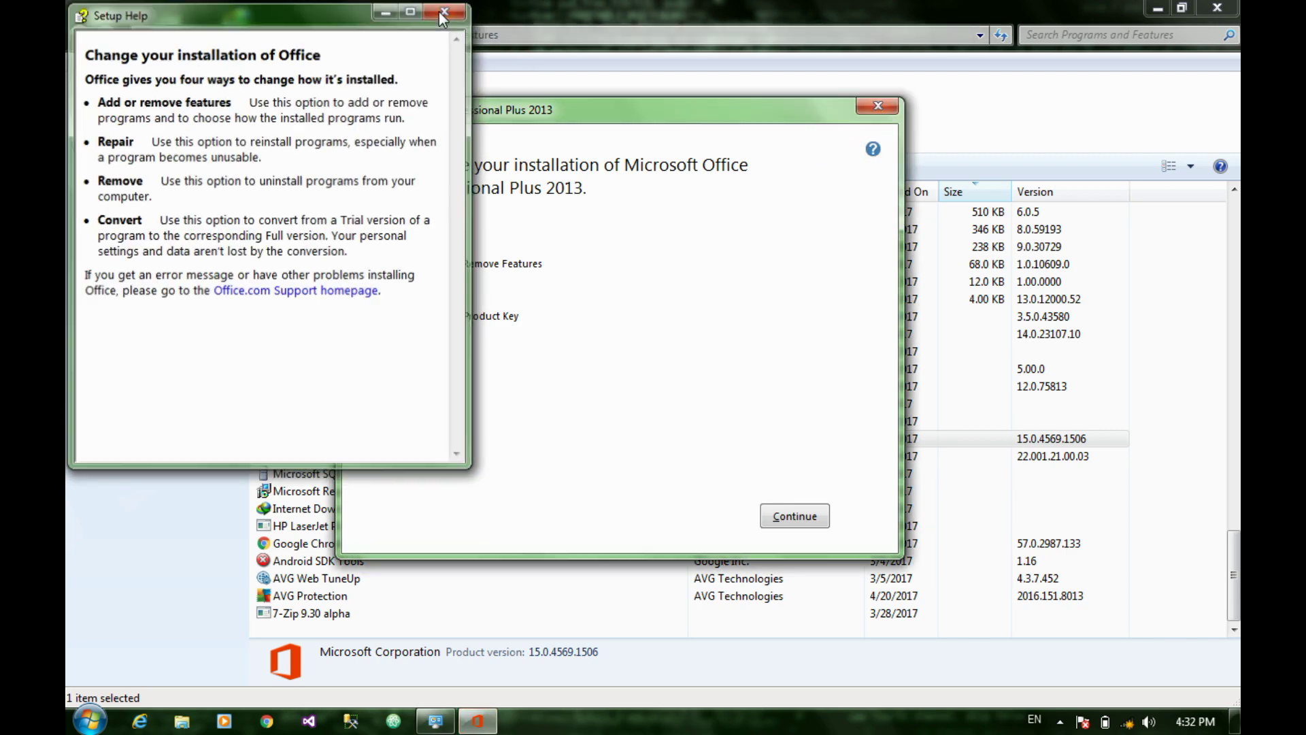
{"action": "left_click", "coordinate": [443, 13]}
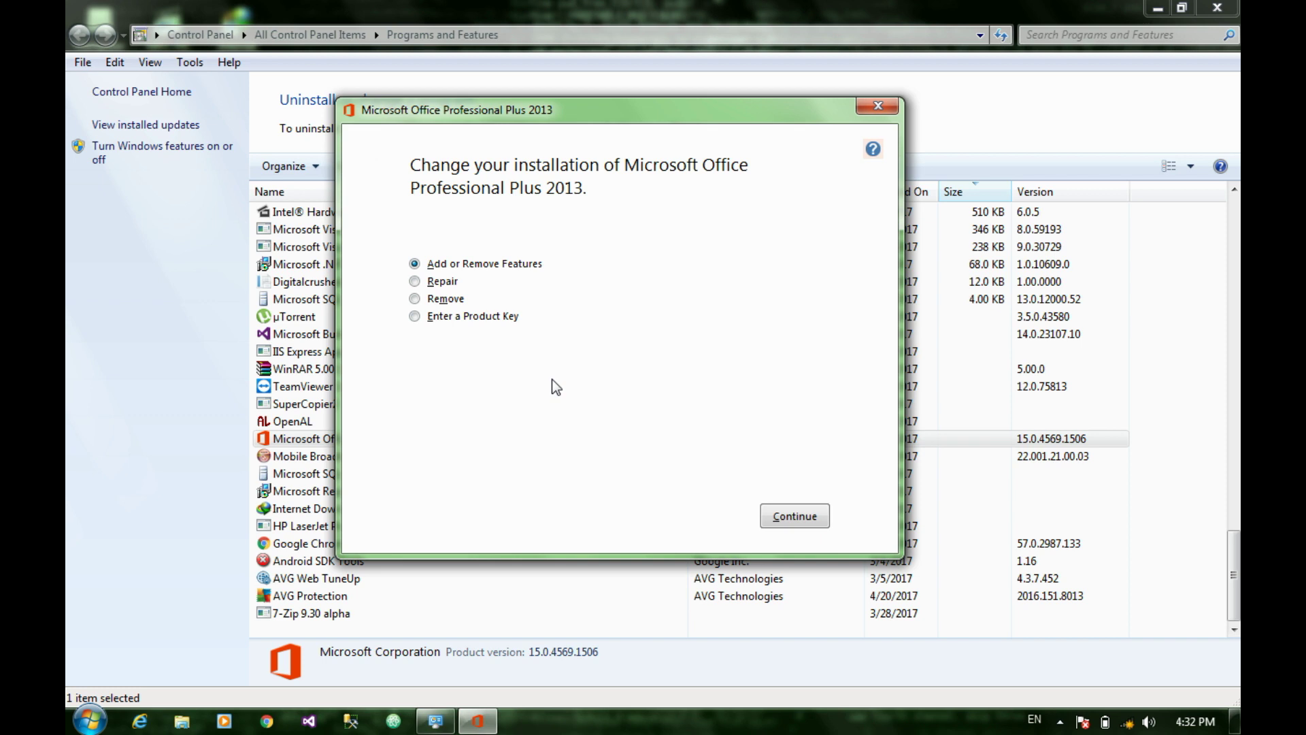
Step: Cancel the Microsoft Office Professional Plus 2013 setup and close its window
{"action": "left_click", "coordinate": [877, 106]}
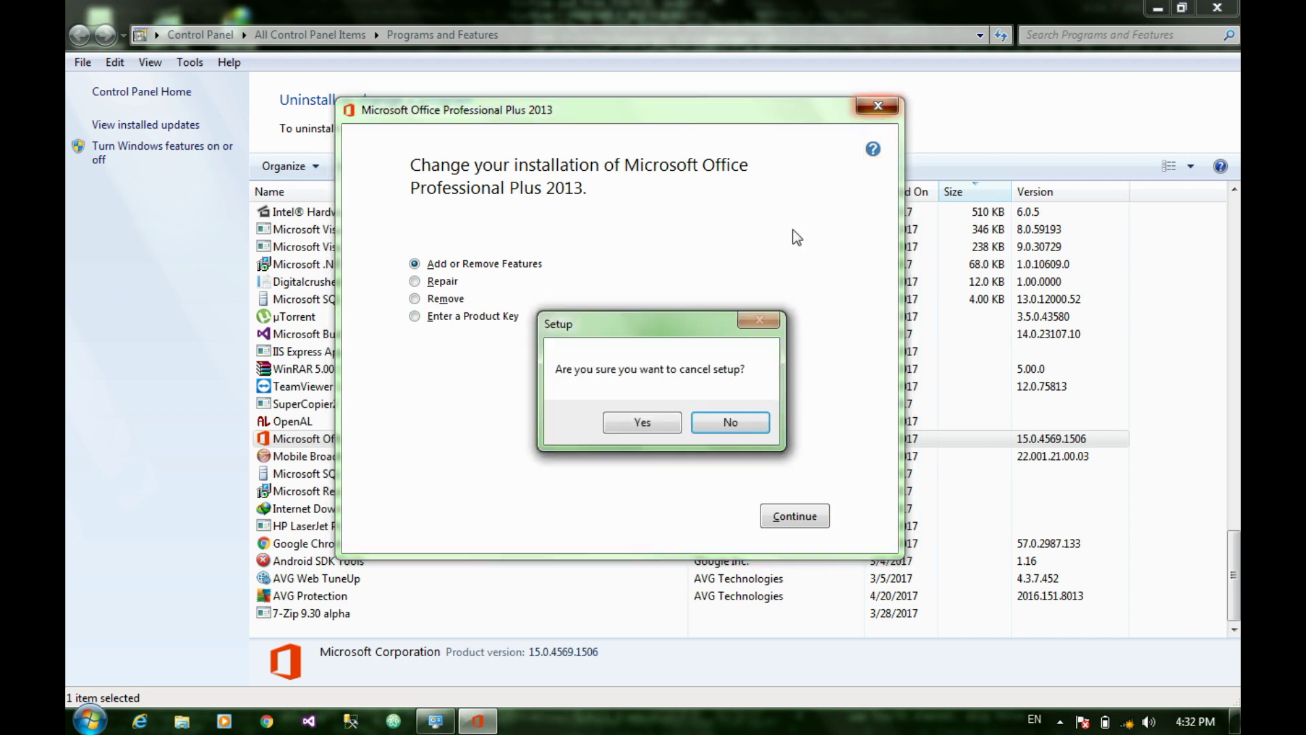
{"action": "left_click", "coordinate": [643, 423]}
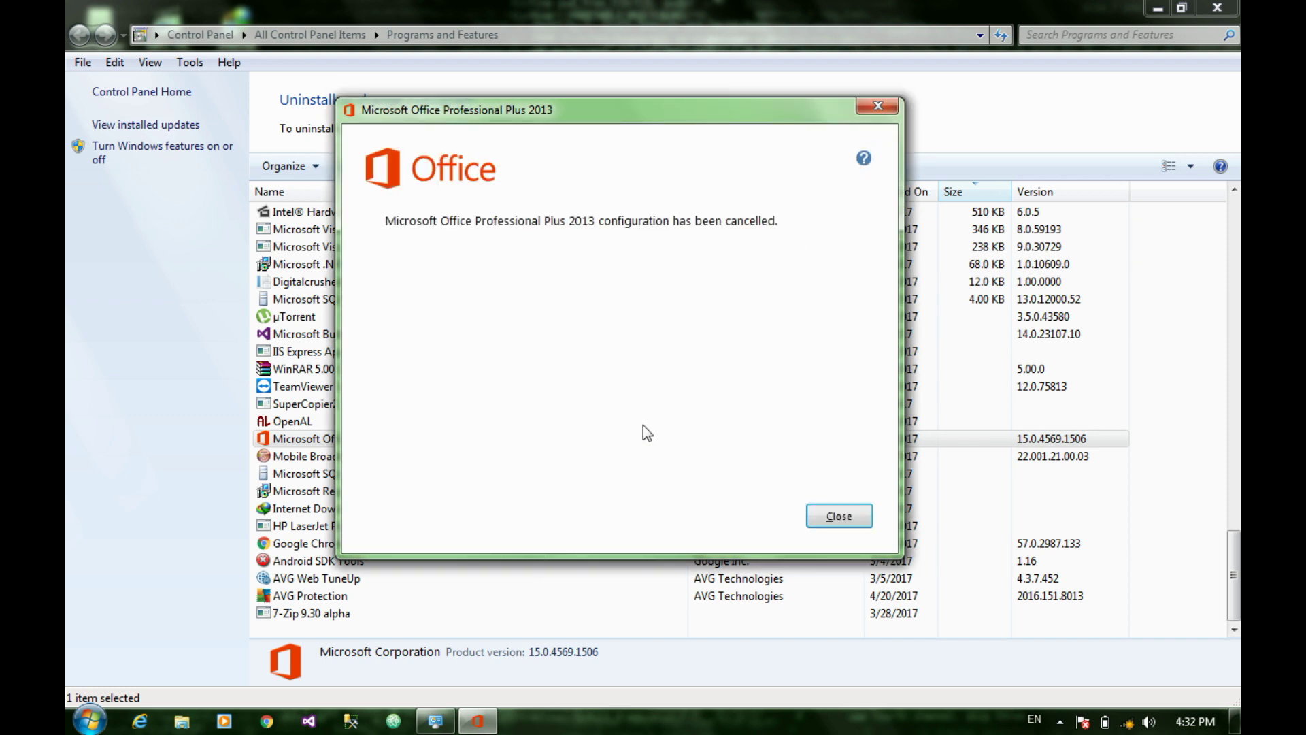
{"action": "left_click", "coordinate": [840, 517]}
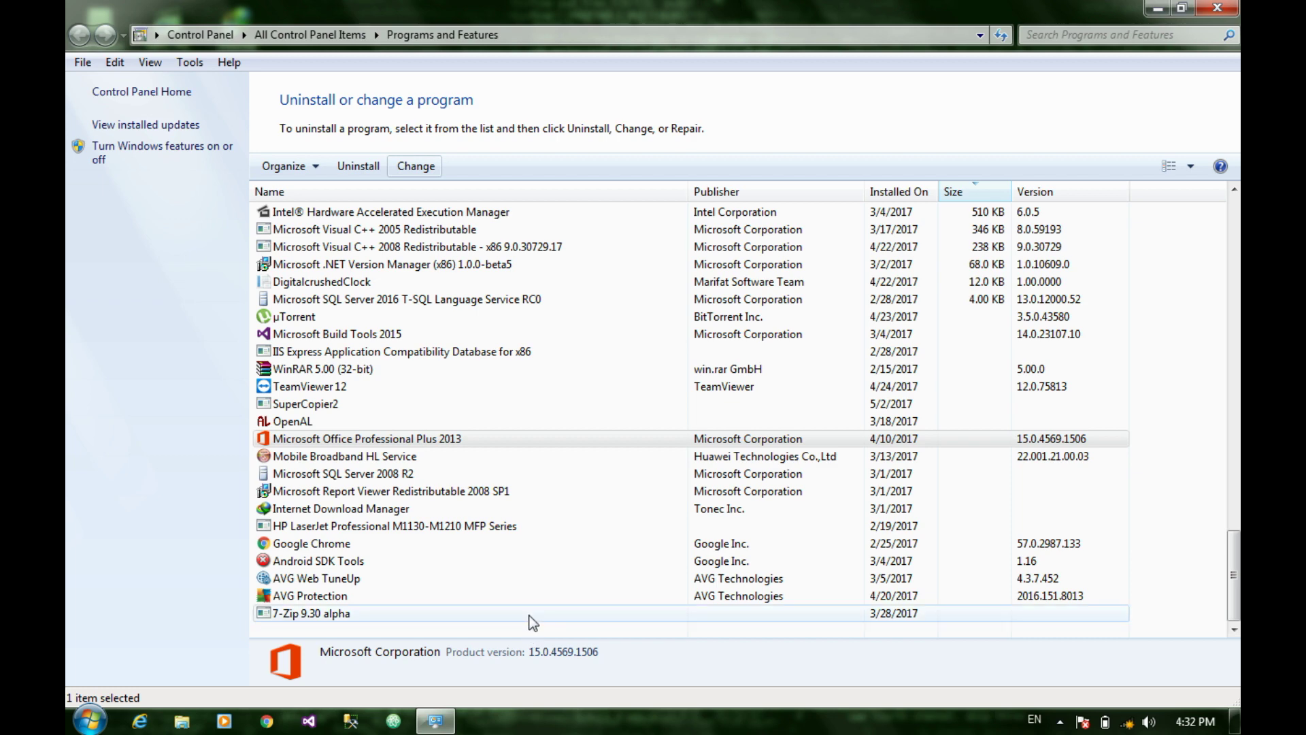
Step: Examine the full list of installed programs, including the details of OpenAL and Oracle Database 10g Express Edition
{"action": "left_click", "coordinate": [488, 423]}
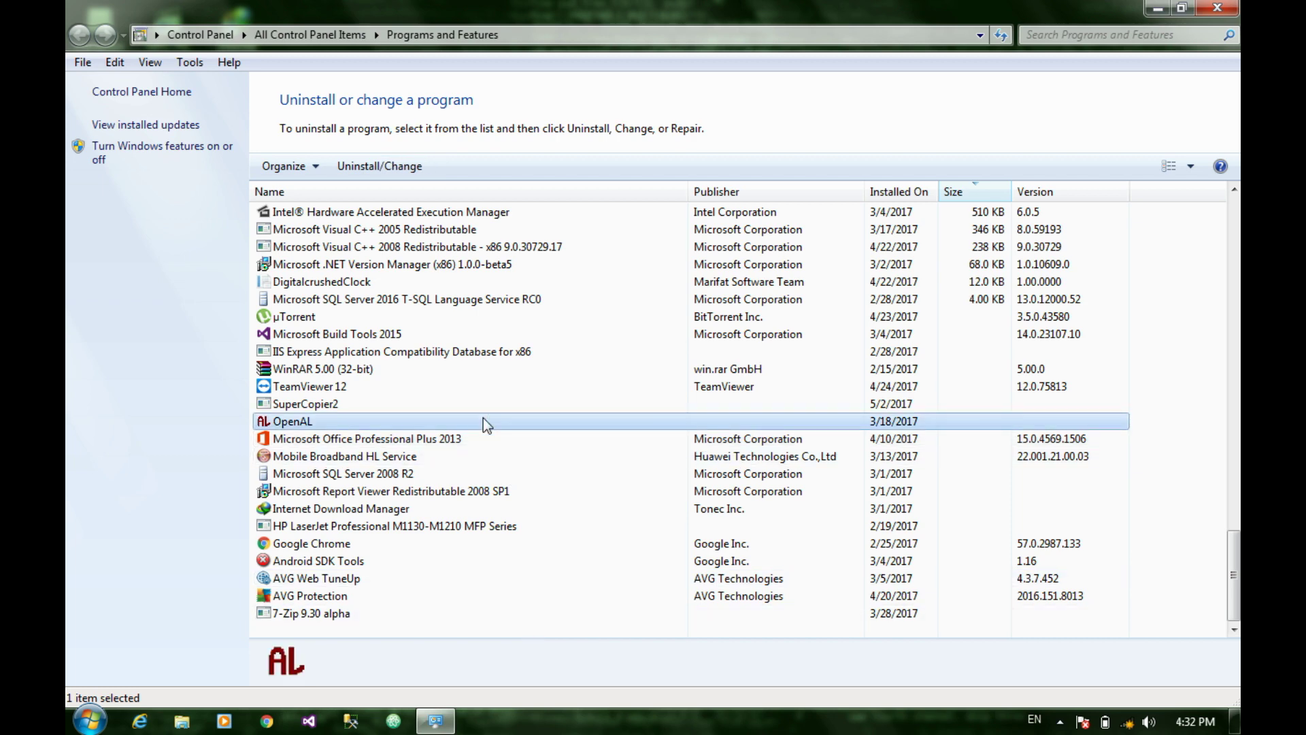
{"action": "scroll", "coordinate": [484, 421], "scroll_direction": "up", "scroll_amount": 18}
{"action": "scroll", "coordinate": [483, 417], "scroll_direction": "up", "scroll_amount": 12}
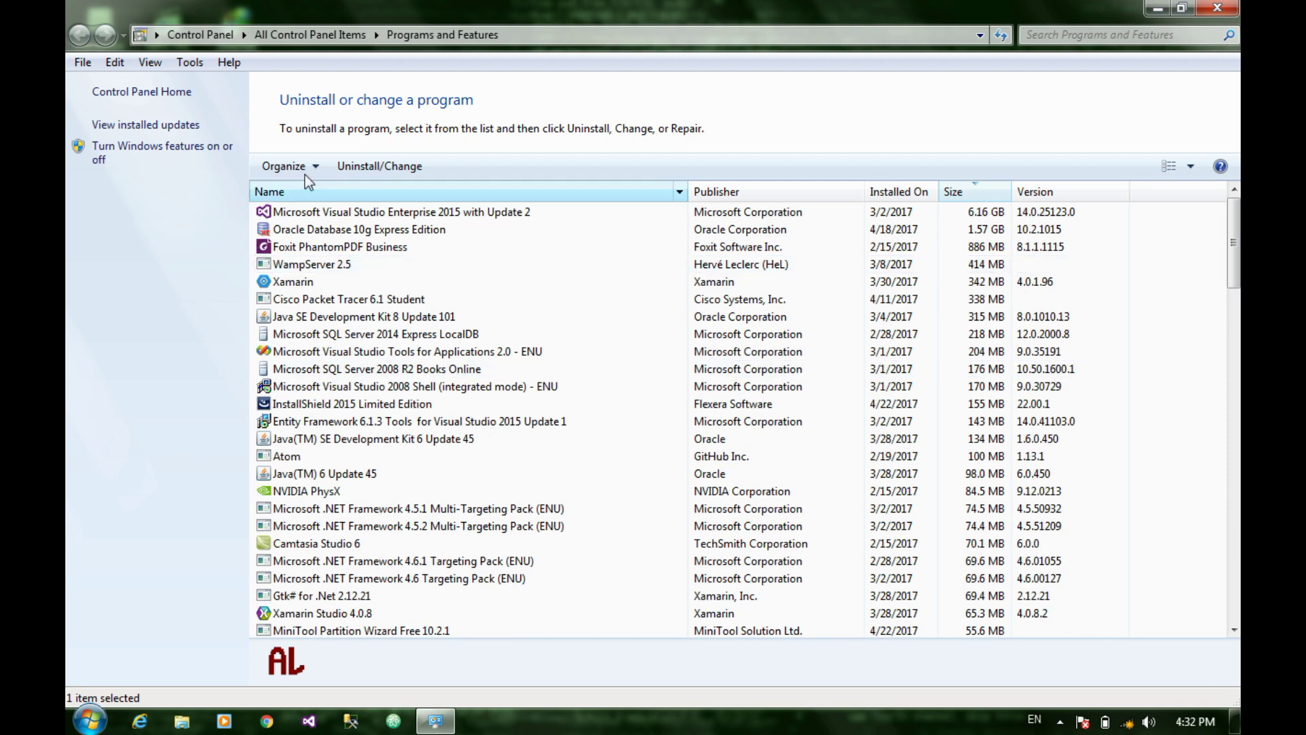
{"action": "left_click", "coordinate": [365, 232]}
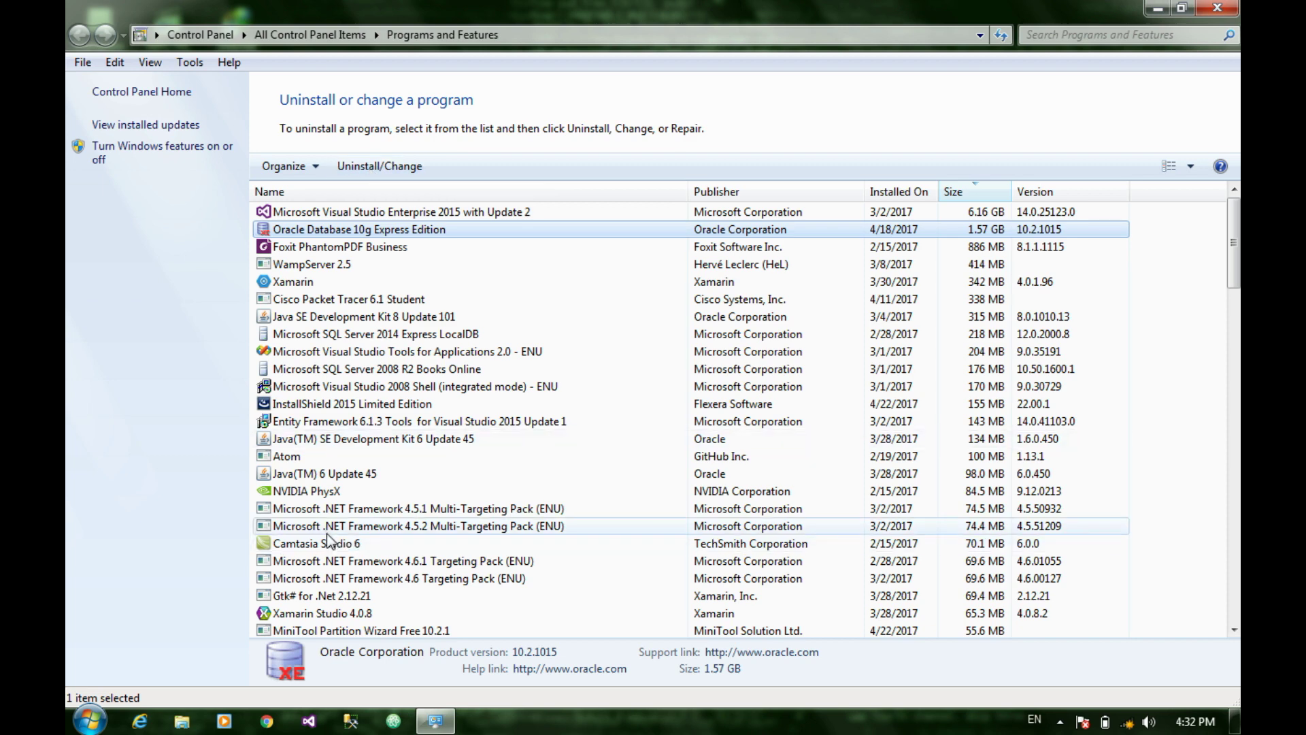
{"action": "scroll", "coordinate": [415, 529], "scroll_direction": "down", "scroll_amount": 1}
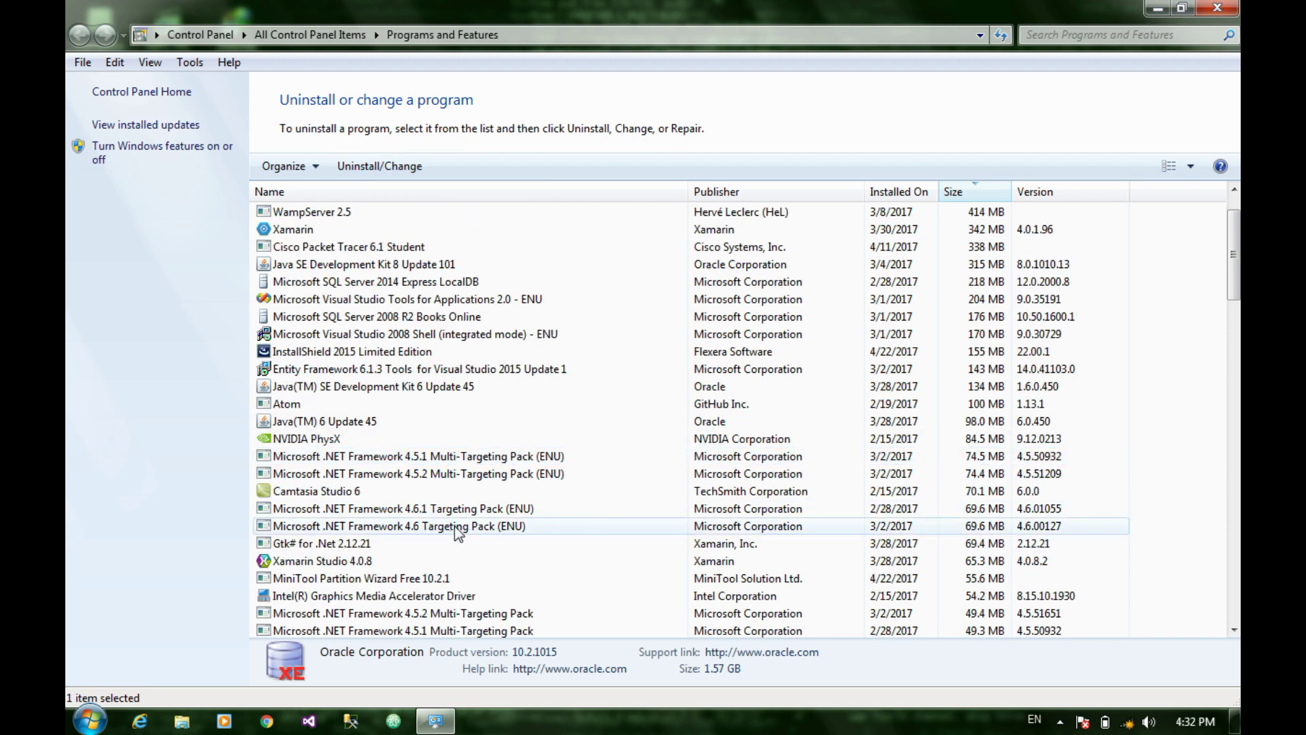
{"action": "scroll", "coordinate": [459, 528], "scroll_direction": "down", "scroll_amount": 1}
{"action": "scroll", "coordinate": [459, 528], "scroll_direction": "down", "scroll_amount": 4}
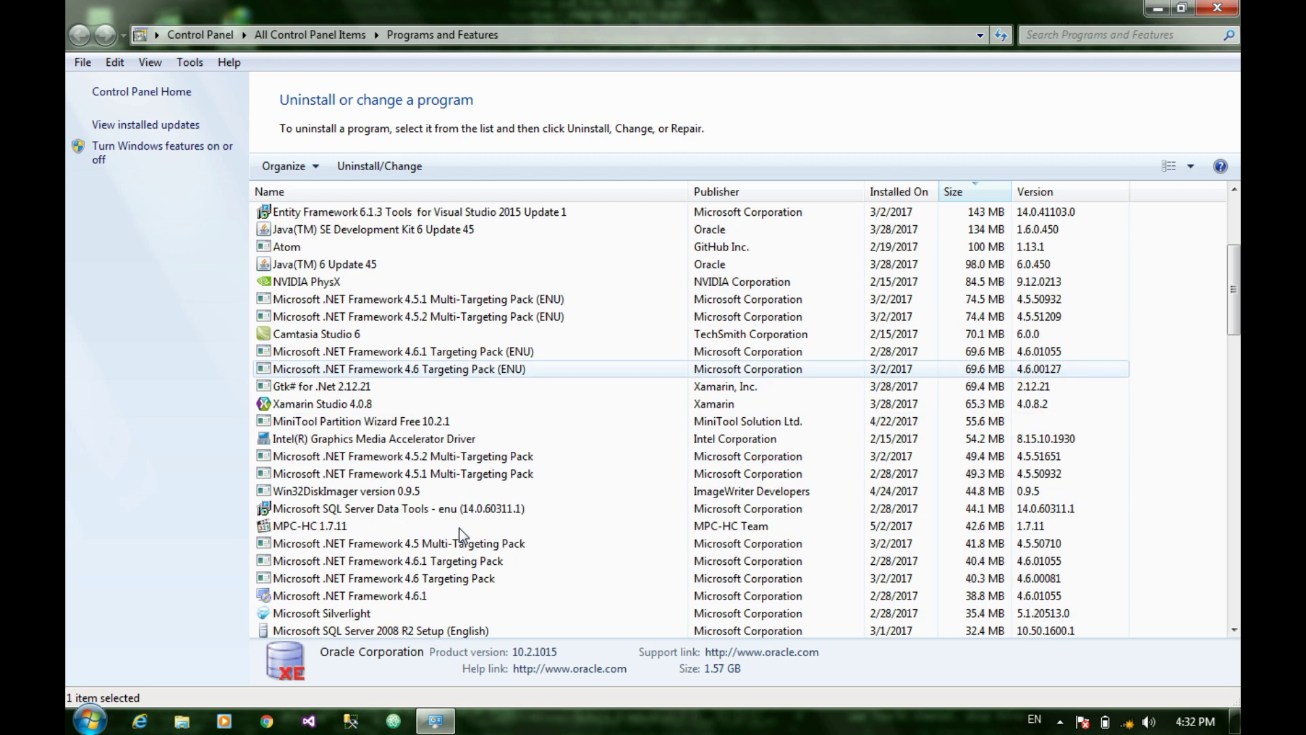
{"action": "scroll", "coordinate": [459, 528], "scroll_direction": "down", "scroll_amount": 10}
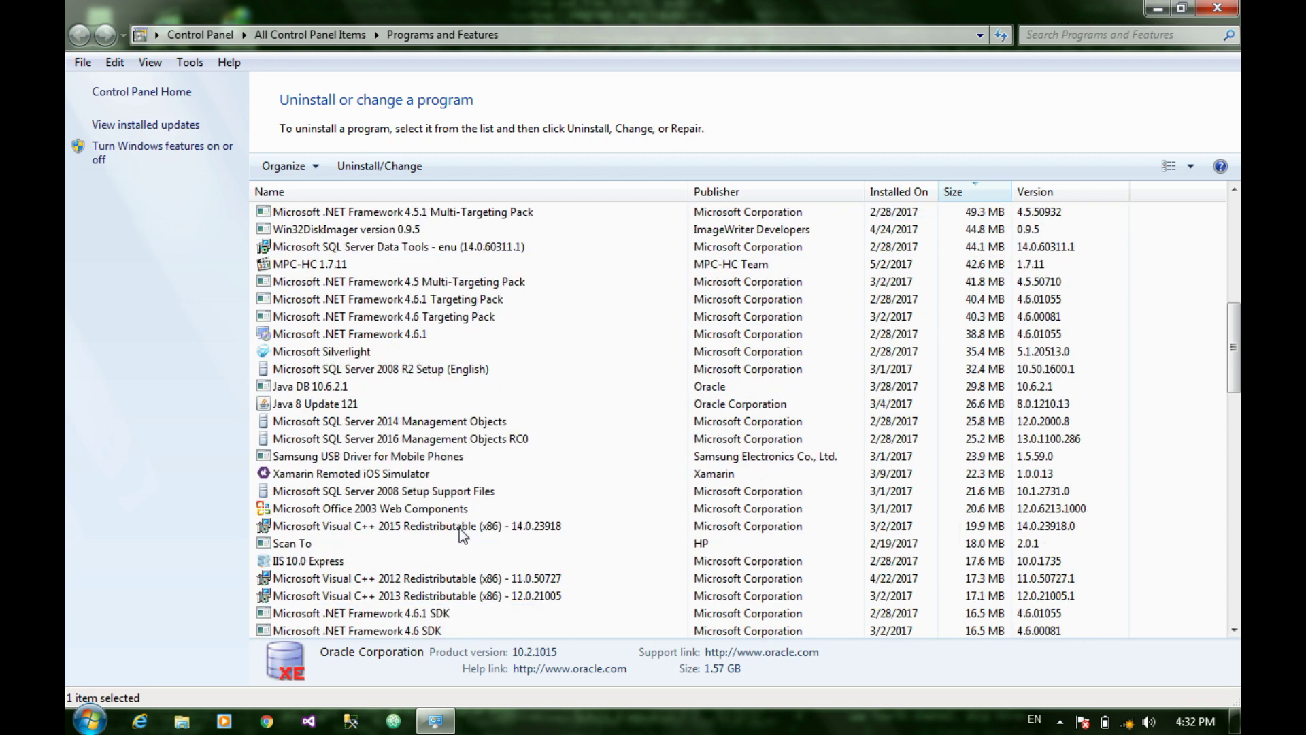
{"action": "scroll", "coordinate": [459, 528], "scroll_direction": "down", "scroll_amount": 15}
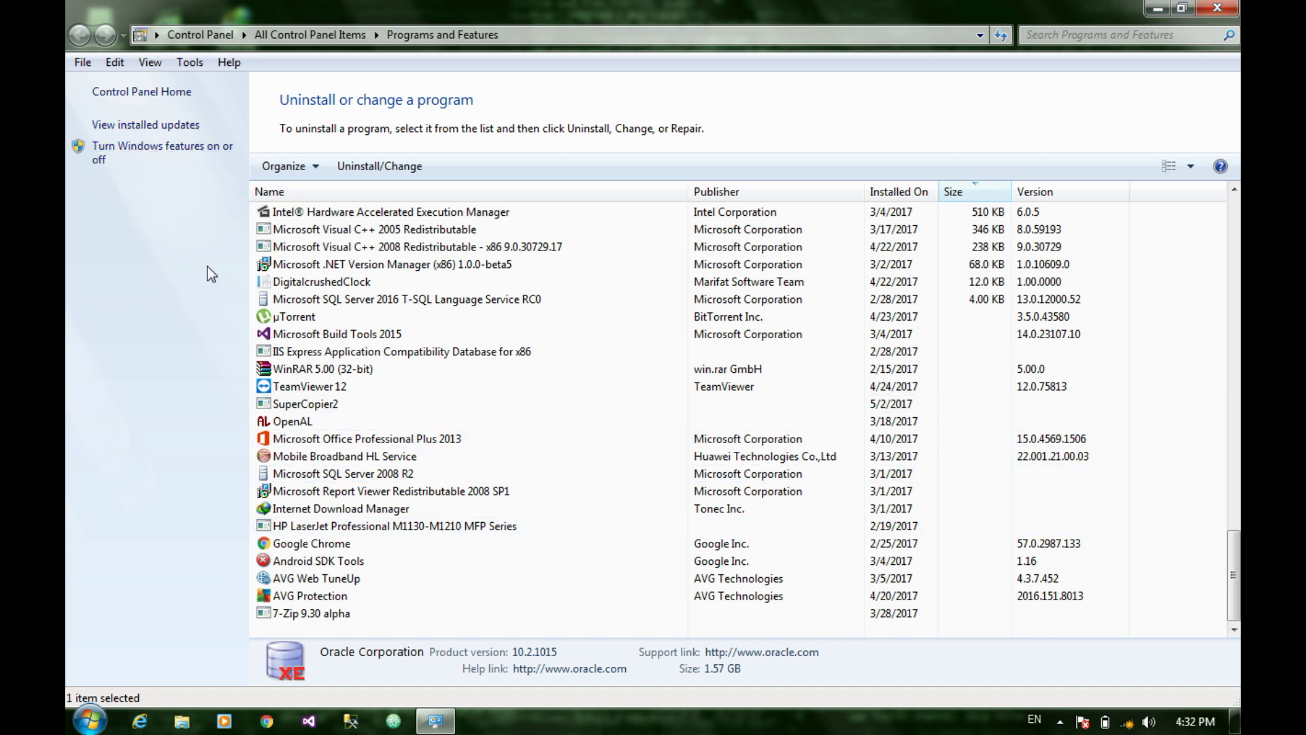
Step: Display the installed updates and widen the Name column so the update names are readable
{"action": "left_click", "coordinate": [161, 129]}
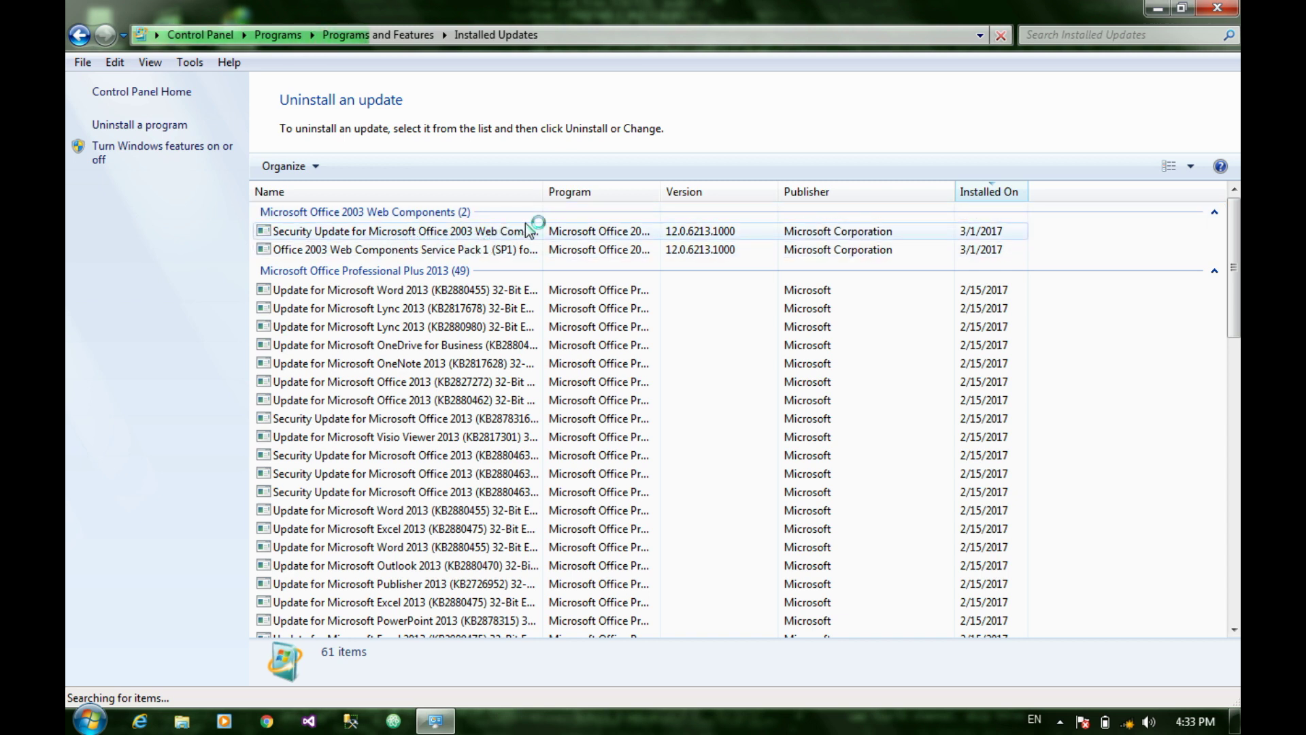
{"action": "left_click_drag", "start_coordinate": [544, 195], "coordinate": [615, 197]}
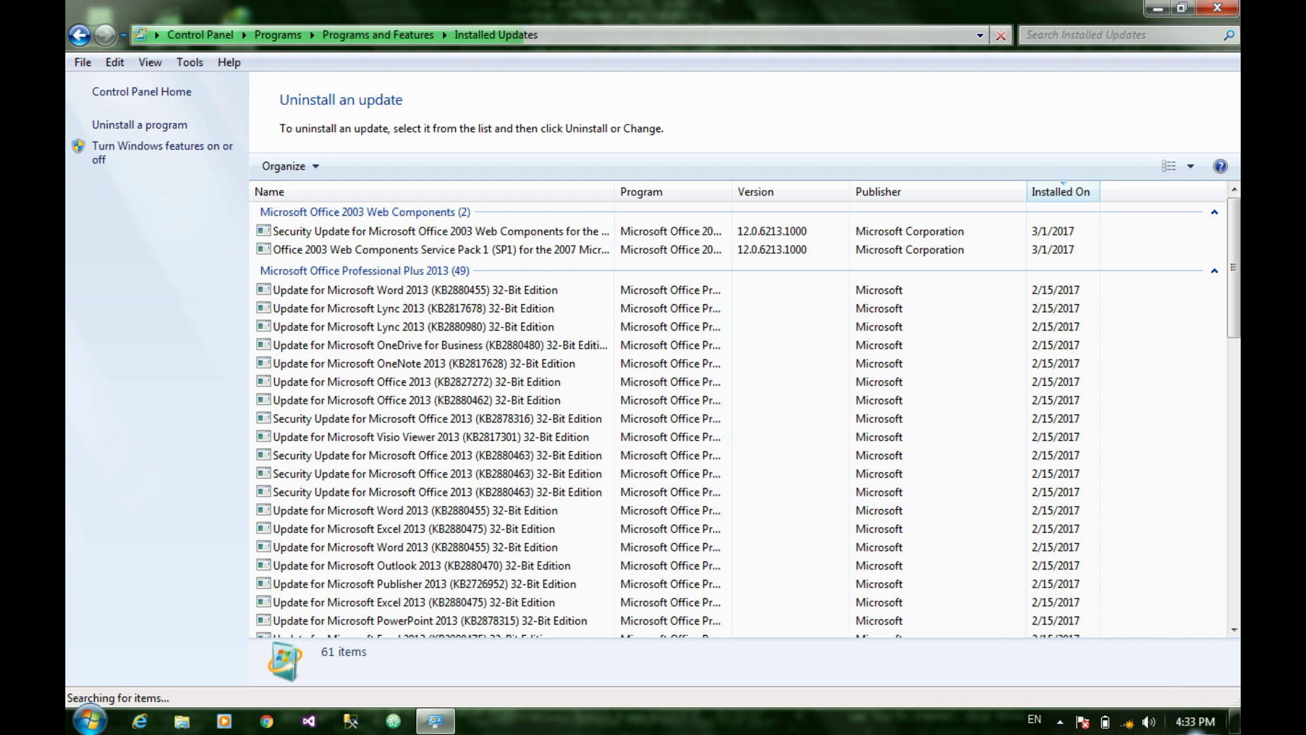
{"action": "mouse_move", "coordinate": [1196, 722]}
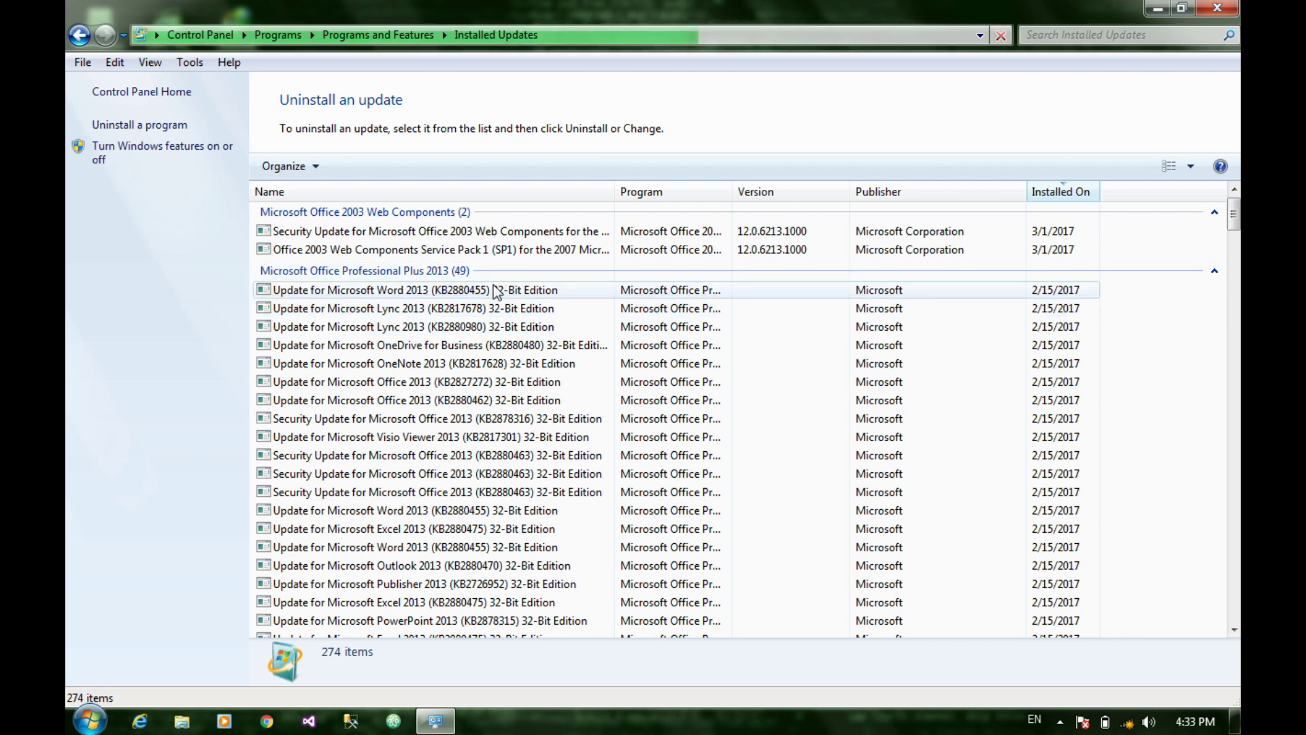
Step: Examine the installed updates down to the Unspecified group, viewing the details of update KB2504637 and Internet Explorer 11
{"action": "scroll", "coordinate": [511, 318], "scroll_direction": "down", "scroll_amount": 3}
{"action": "scroll", "coordinate": [513, 321], "scroll_direction": "down", "scroll_amount": 15}
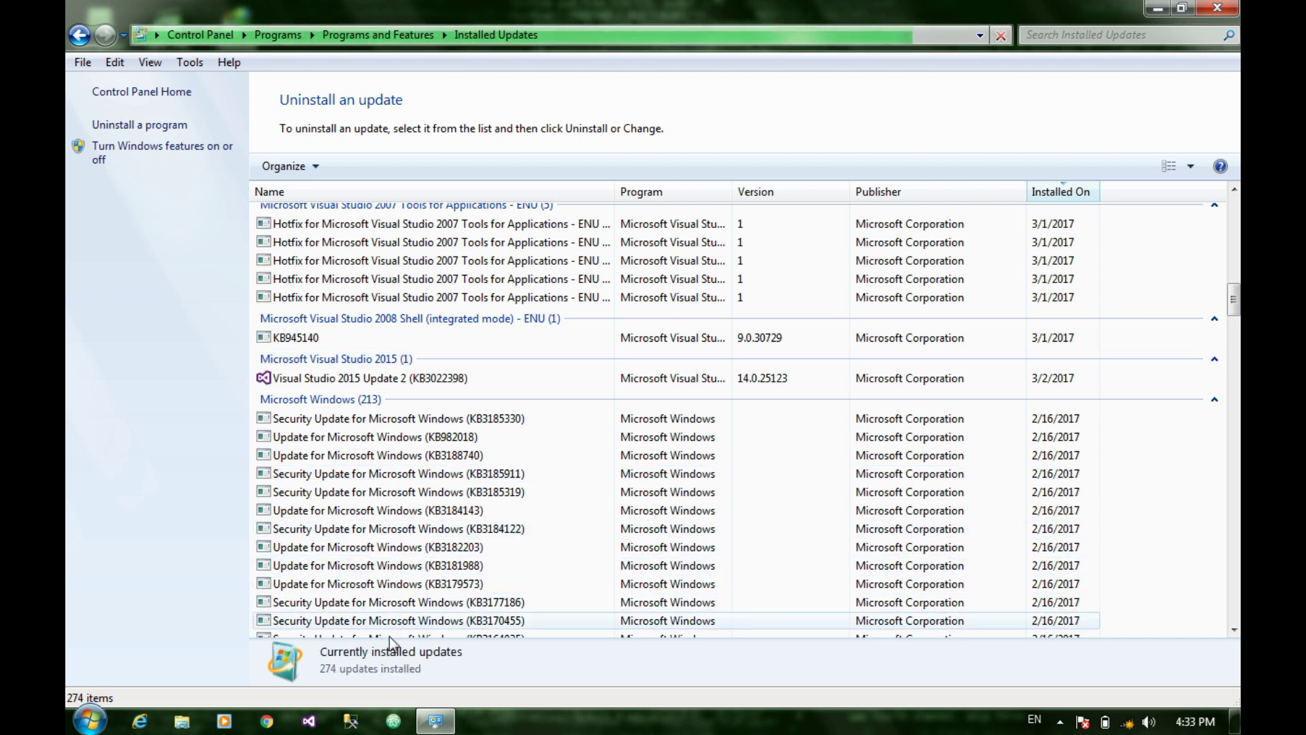
{"action": "scroll", "coordinate": [406, 627], "scroll_direction": "down", "scroll_amount": 7}
{"action": "scroll", "coordinate": [406, 623], "scroll_direction": "down", "scroll_amount": 17}
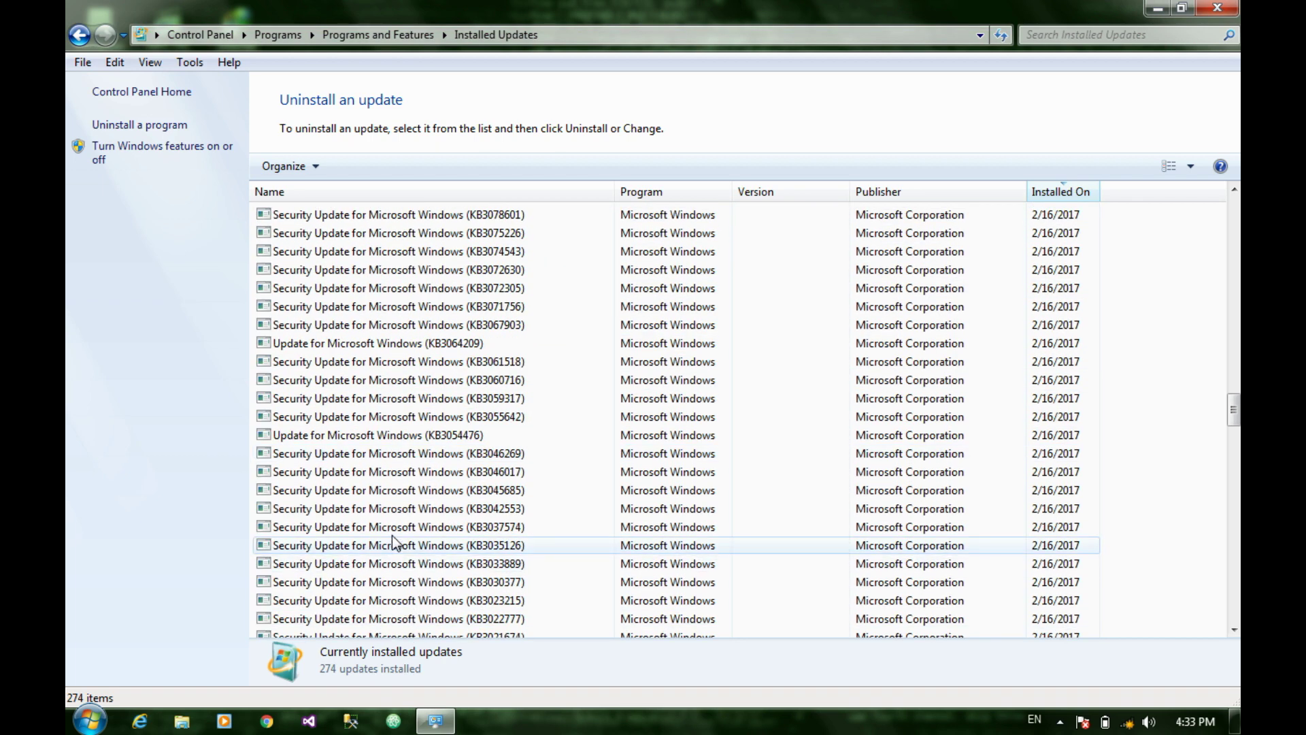
{"action": "scroll", "coordinate": [422, 414], "scroll_direction": "down", "scroll_amount": 1}
{"action": "scroll", "coordinate": [426, 417], "scroll_direction": "down", "scroll_amount": 20}
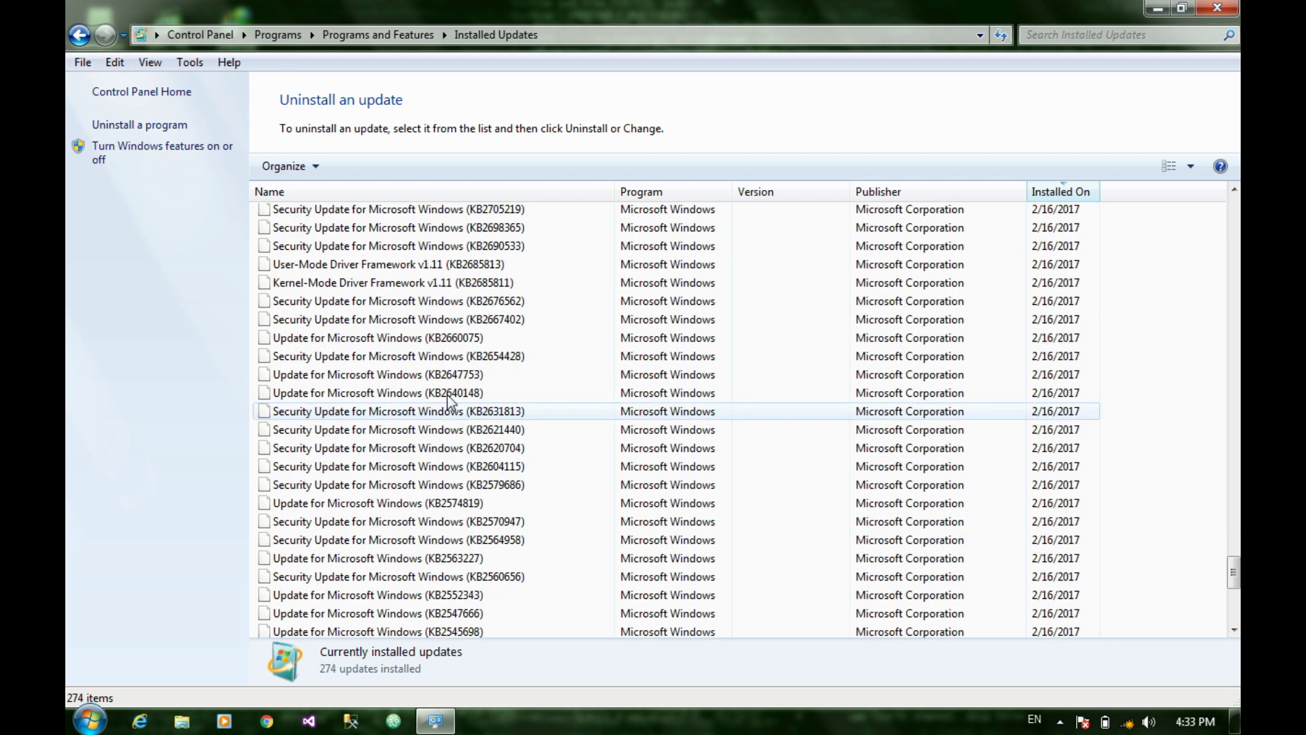
{"action": "scroll", "coordinate": [449, 401], "scroll_direction": "down", "scroll_amount": 8}
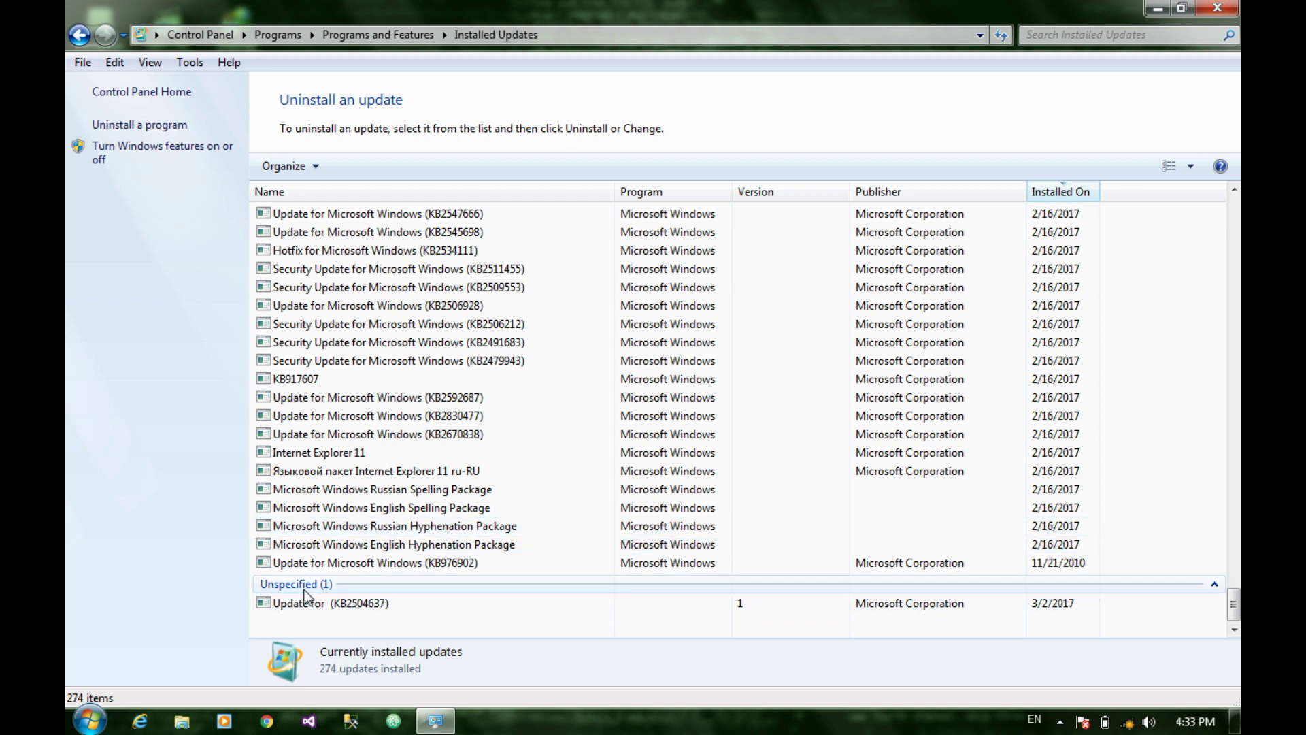
{"action": "left_click", "coordinate": [323, 603]}
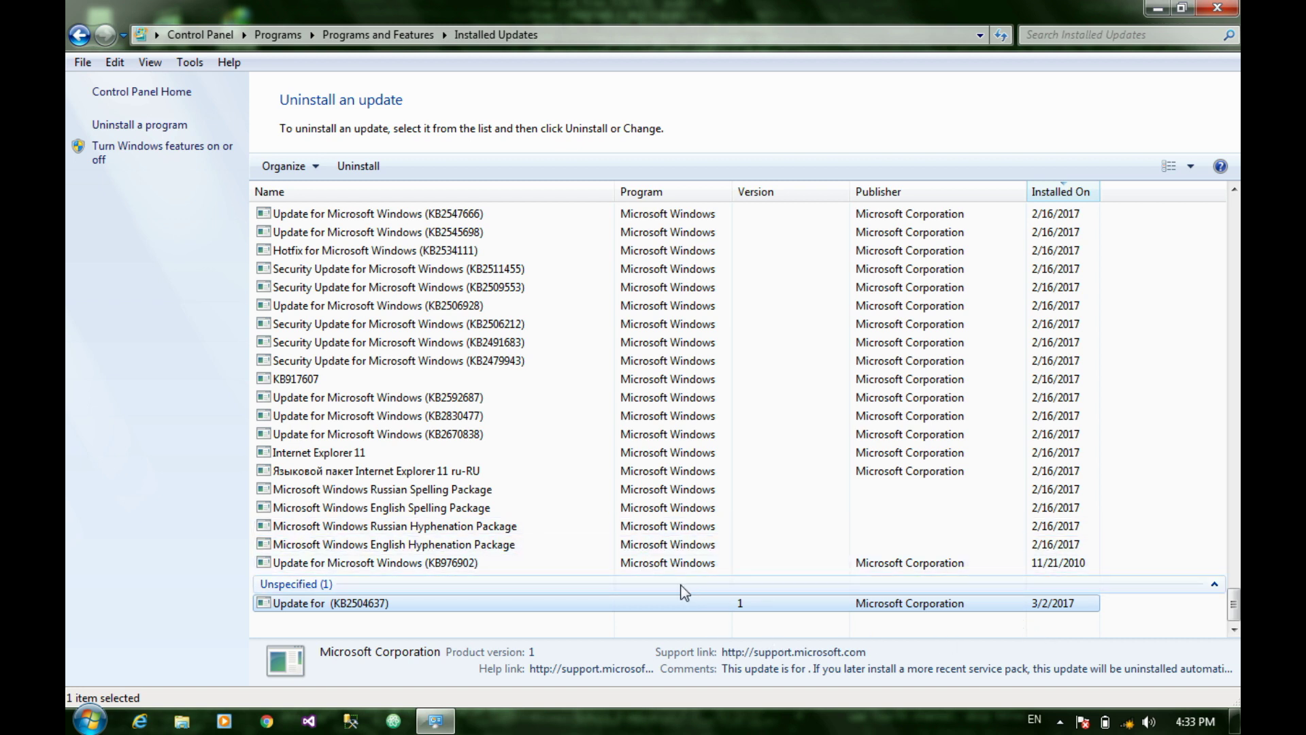
{"action": "scroll", "coordinate": [647, 583], "scroll_direction": "up", "scroll_amount": 1}
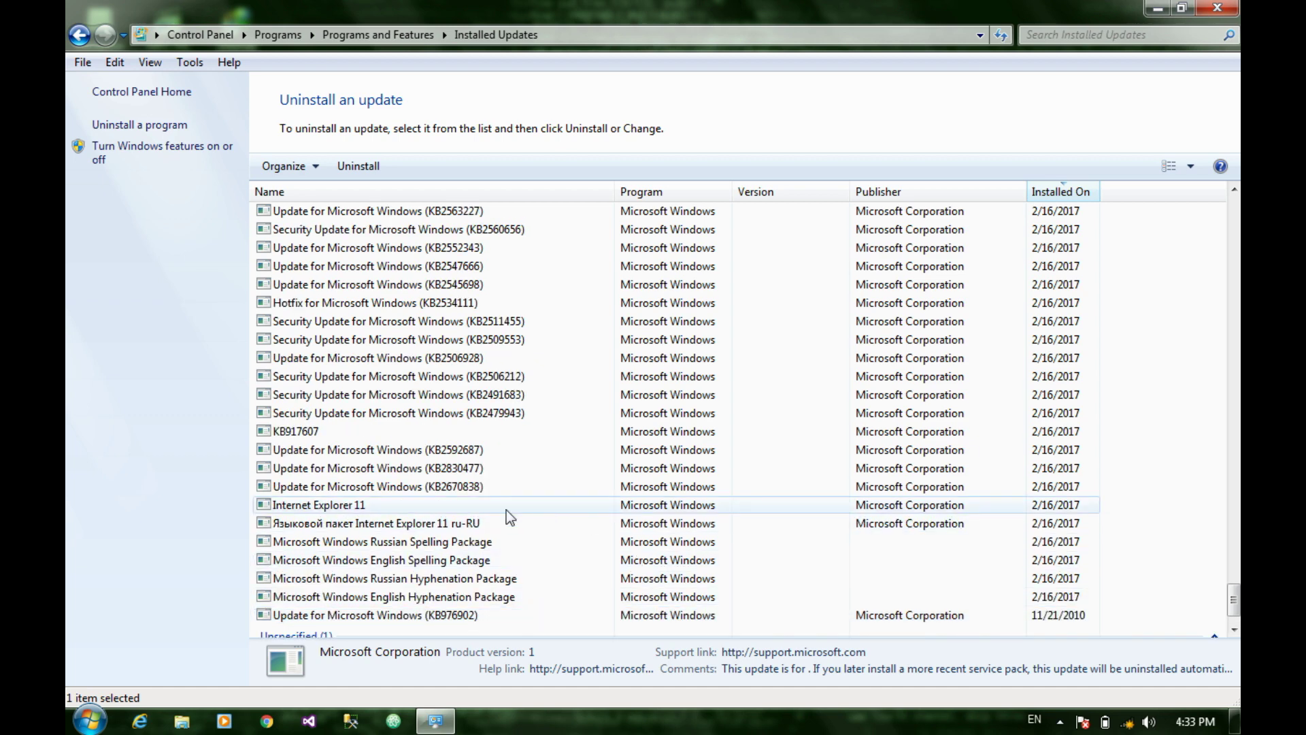
{"action": "left_click", "coordinate": [402, 505]}
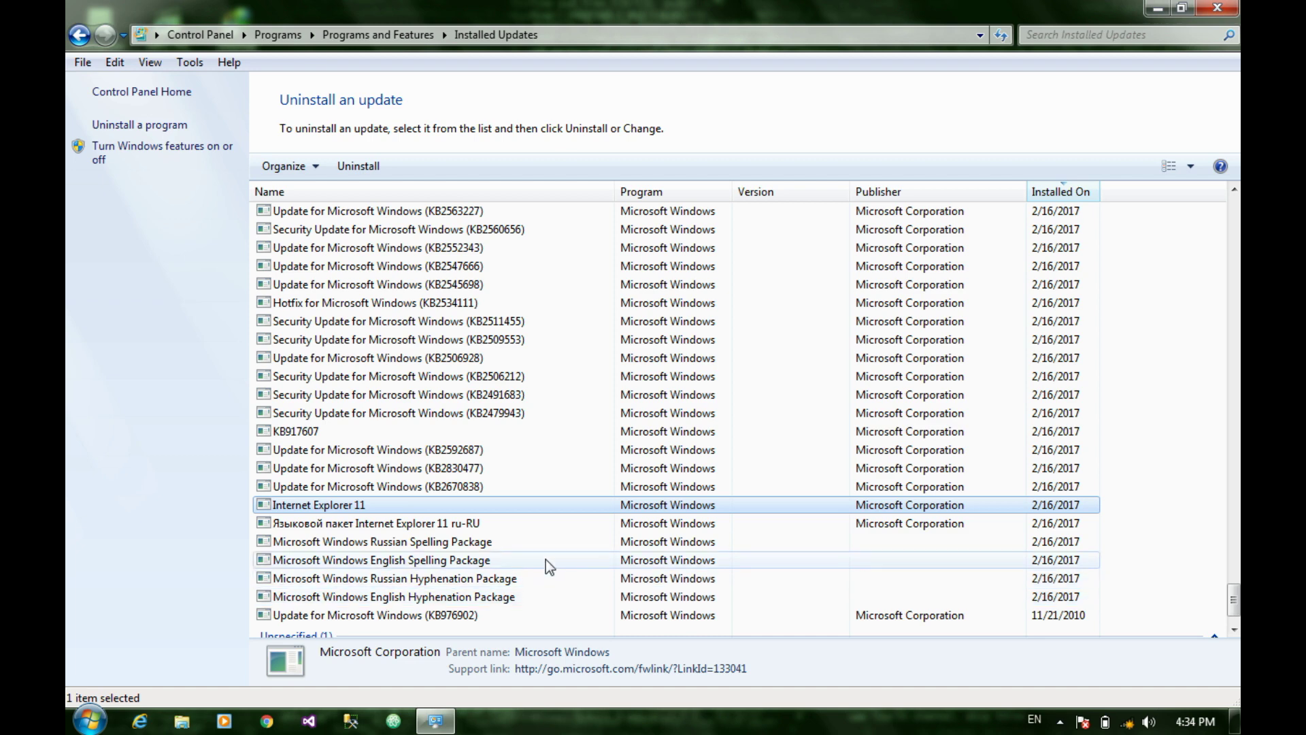
Step: Review the Microsoft Windows updates back up to the Visual Studio and Silverlight update groups
{"action": "scroll", "coordinate": [578, 497], "scroll_direction": "up", "scroll_amount": 8}
{"action": "scroll", "coordinate": [583, 499], "scroll_direction": "up", "scroll_amount": 10}
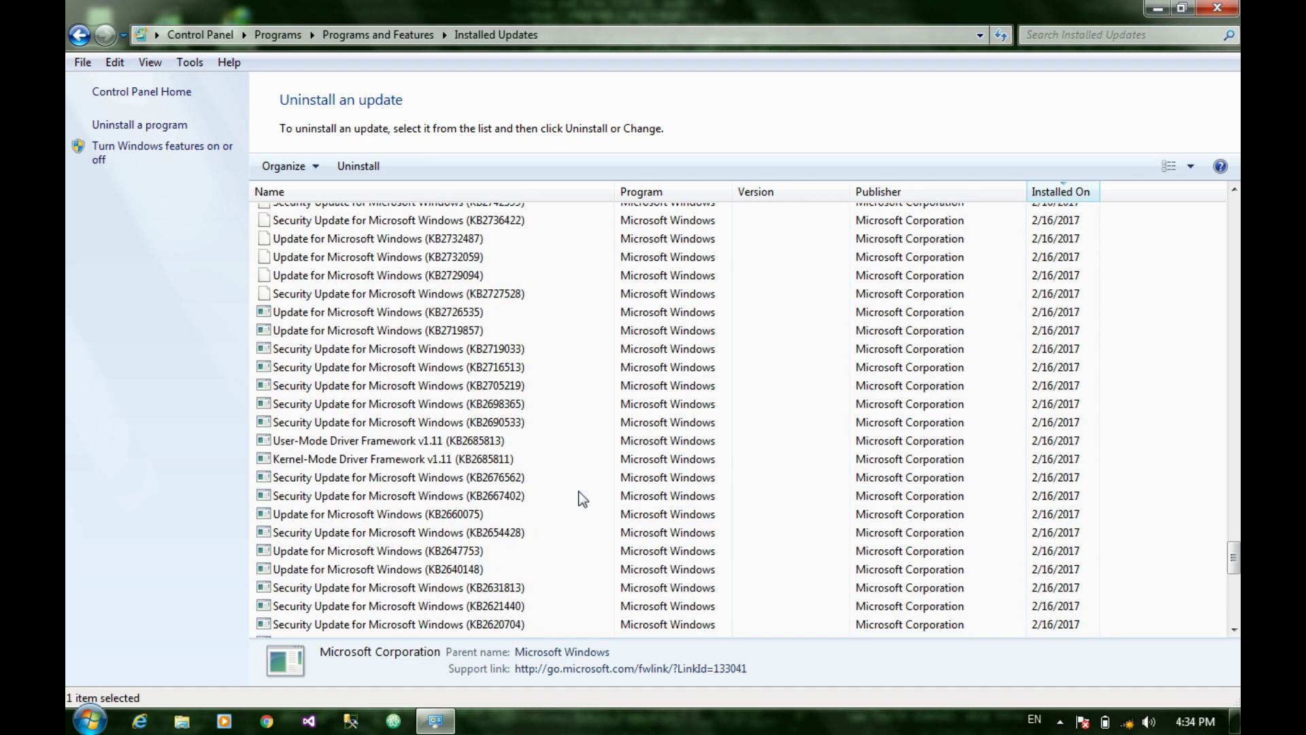
{"action": "scroll", "coordinate": [583, 498], "scroll_direction": "up", "scroll_amount": 12}
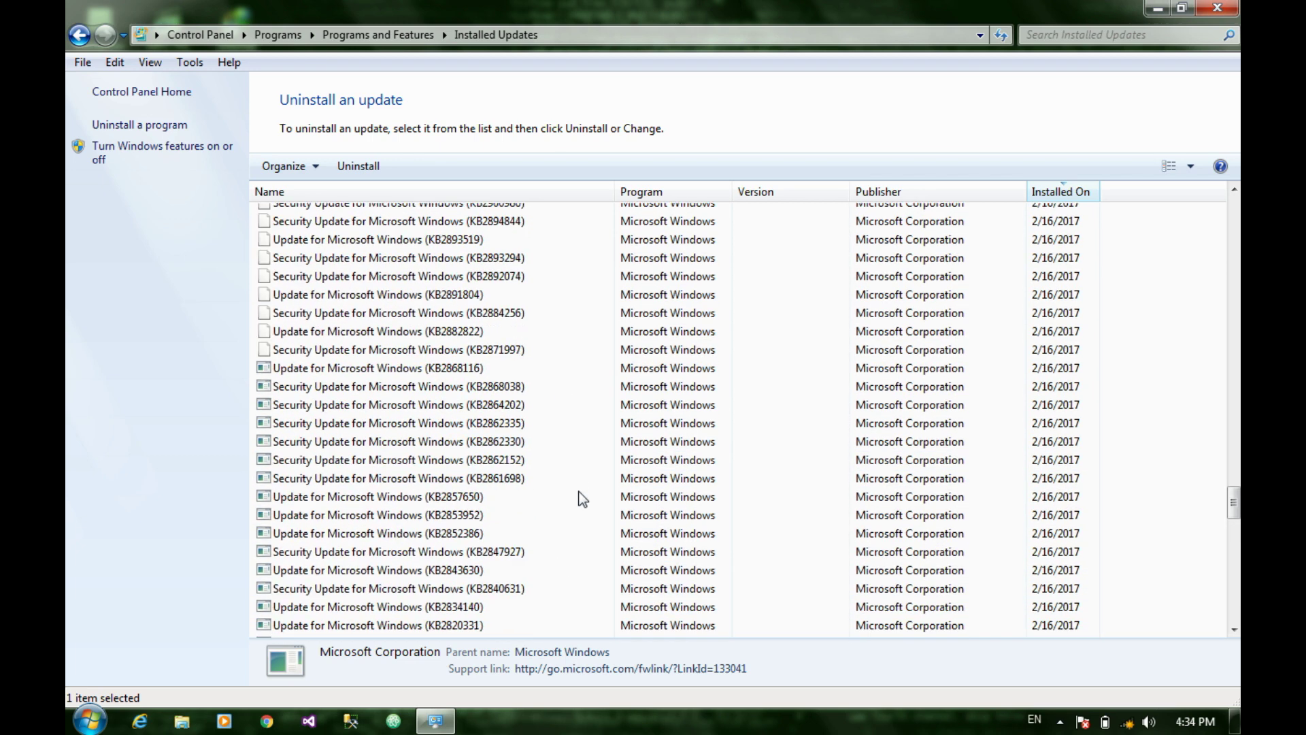
{"action": "scroll", "coordinate": [583, 498], "scroll_direction": "up", "scroll_amount": 7}
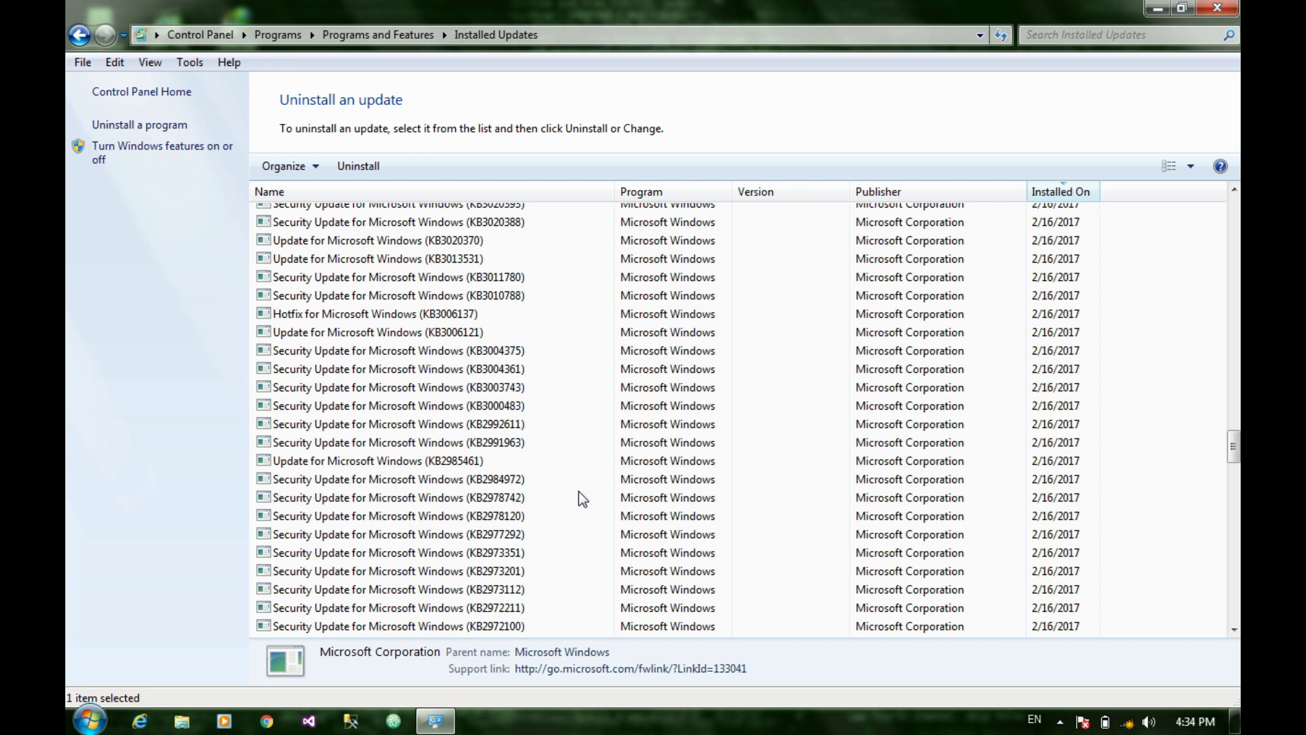
{"action": "scroll", "coordinate": [583, 499], "scroll_direction": "up", "scroll_amount": 2}
{"action": "scroll", "coordinate": [583, 499], "scroll_direction": "up", "scroll_amount": 15}
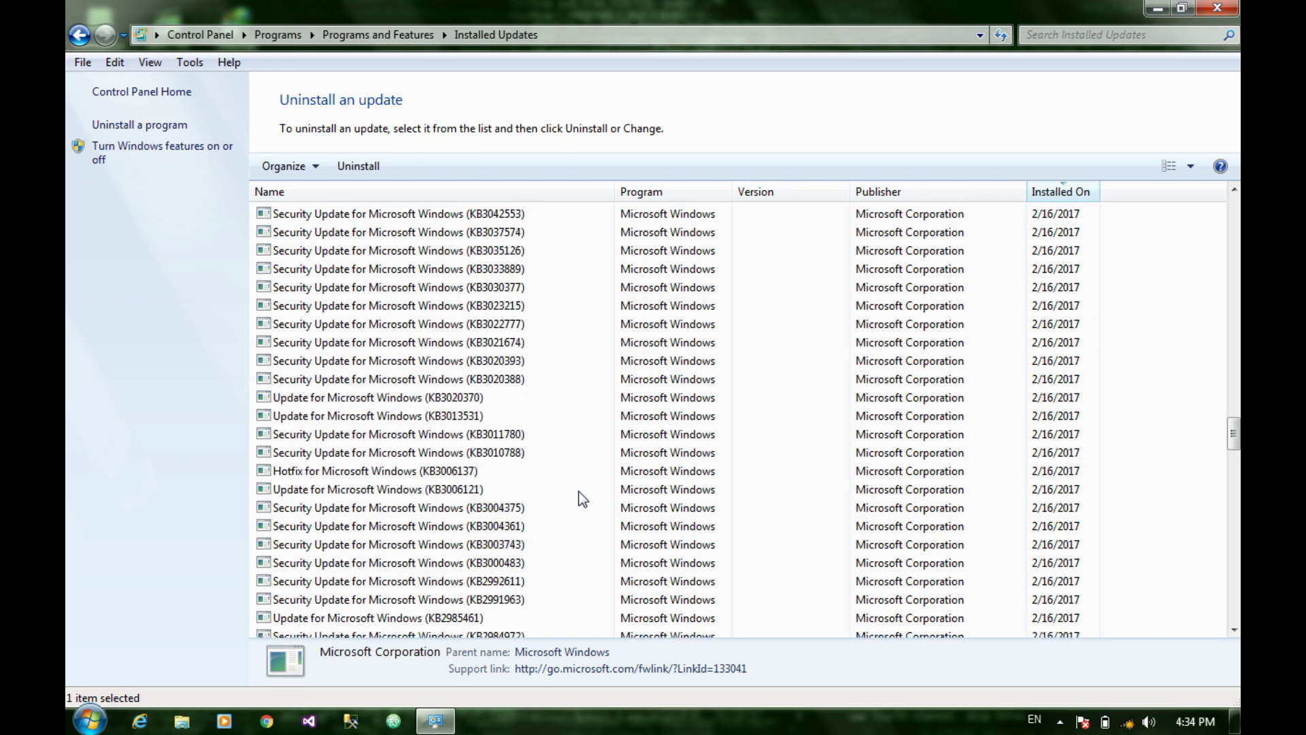
{"action": "scroll", "coordinate": [583, 499], "scroll_direction": "up", "scroll_amount": 15}
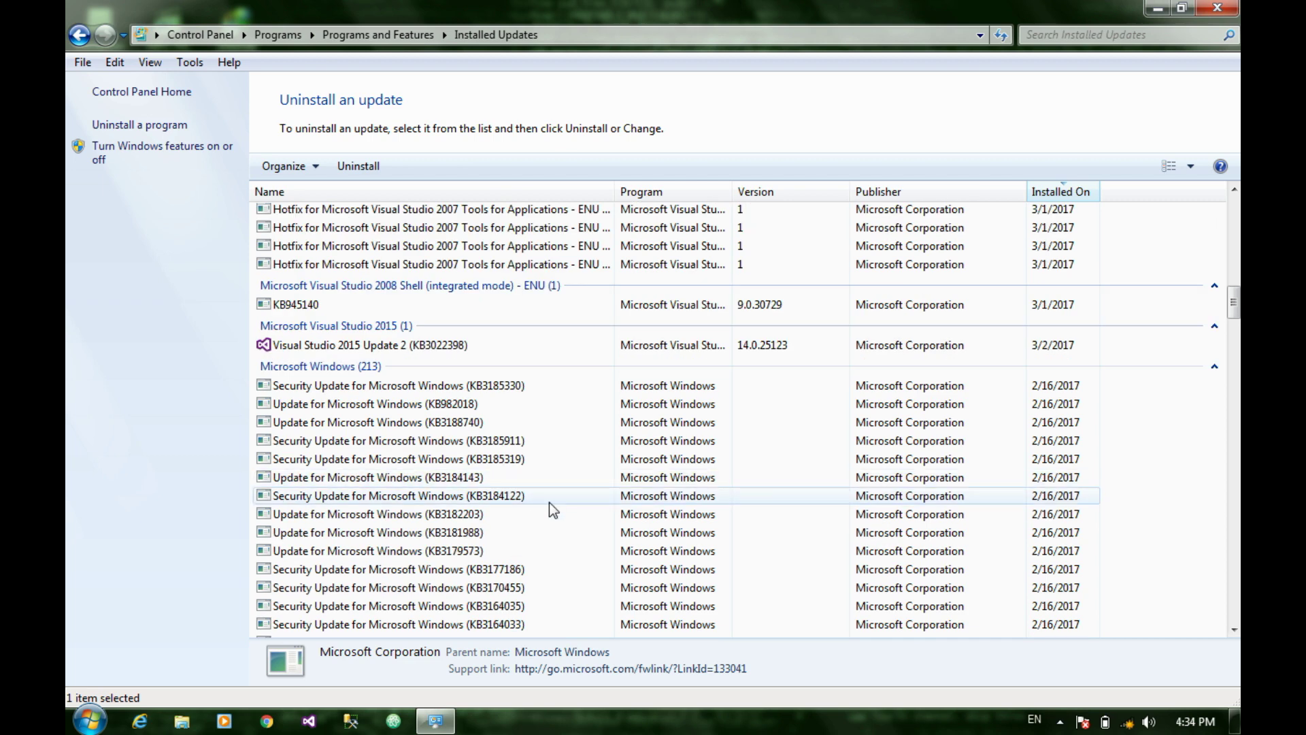
{"action": "scroll", "coordinate": [549, 502], "scroll_direction": "up", "scroll_amount": 4}
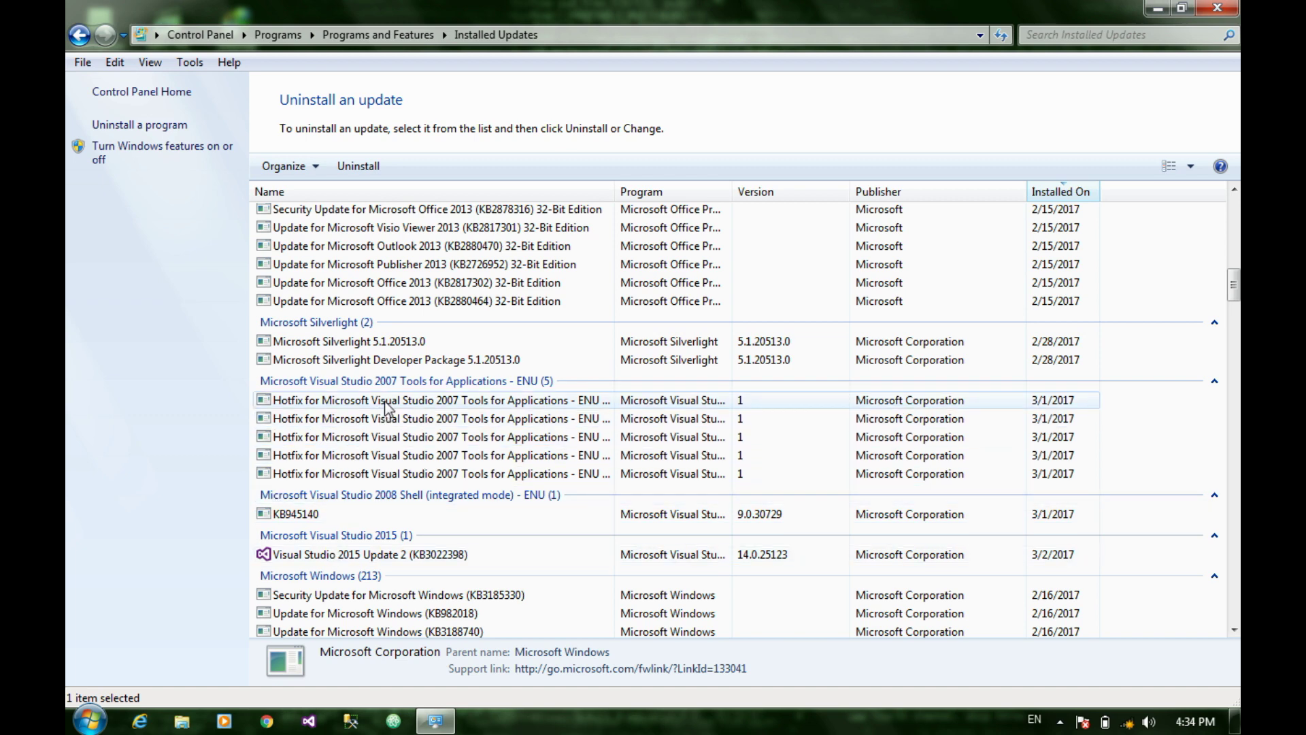
Step: Examine the installed updates from the Office groups down to Unspecified, viewing the details of OneNote update KB2817628 and update KB2504637
{"action": "scroll", "coordinate": [515, 473], "scroll_direction": "up", "scroll_amount": 3}
{"action": "scroll", "coordinate": [514, 474], "scroll_direction": "up", "scroll_amount": 10}
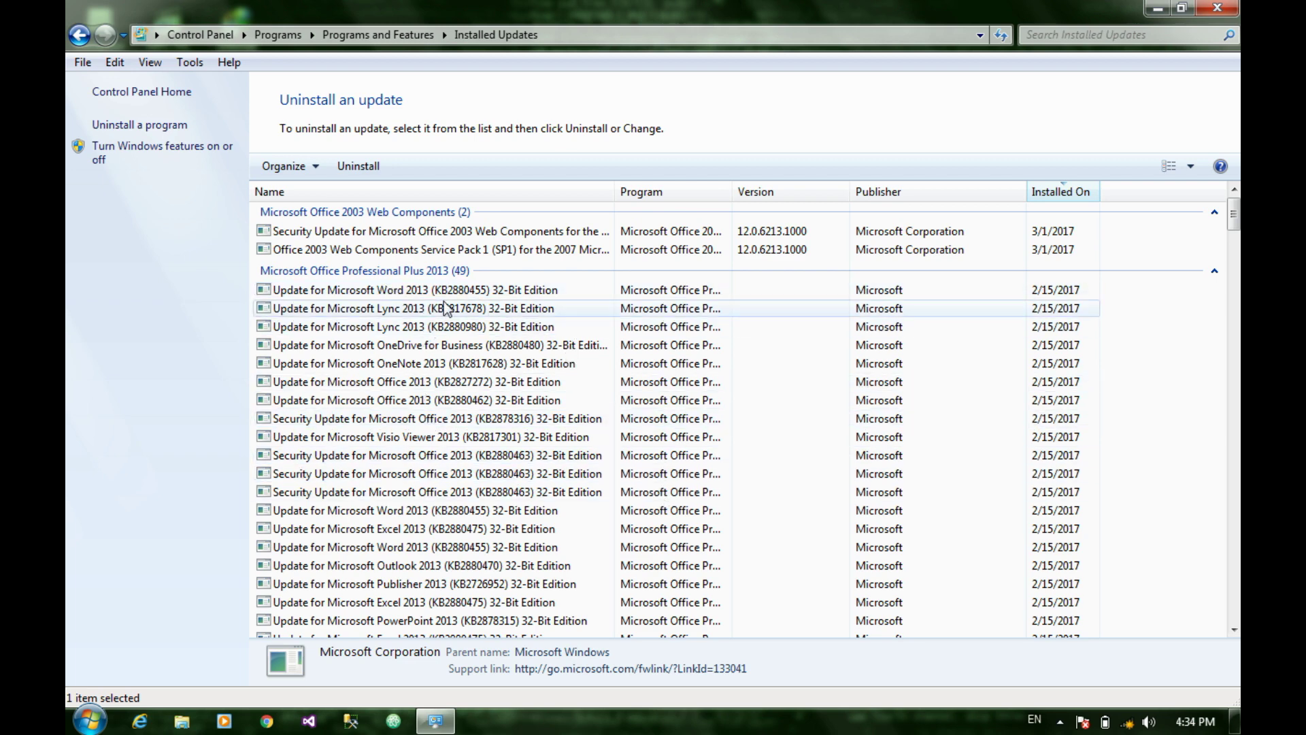
{"action": "left_click", "coordinate": [461, 367]}
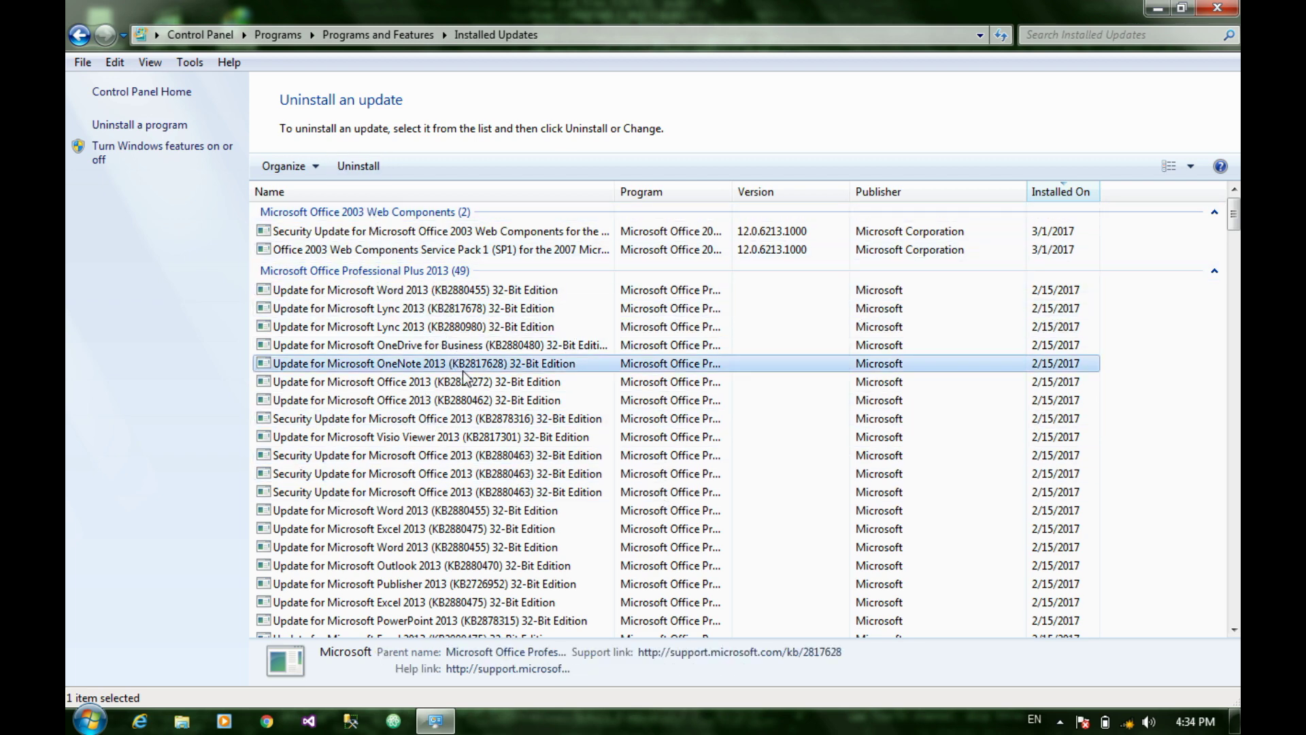
{"action": "scroll", "coordinate": [528, 484], "scroll_direction": "down", "scroll_amount": 20}
{"action": "scroll", "coordinate": [528, 485], "scroll_direction": "down", "scroll_amount": 20}
{"action": "scroll", "coordinate": [542, 464], "scroll_direction": "down", "scroll_amount": 10}
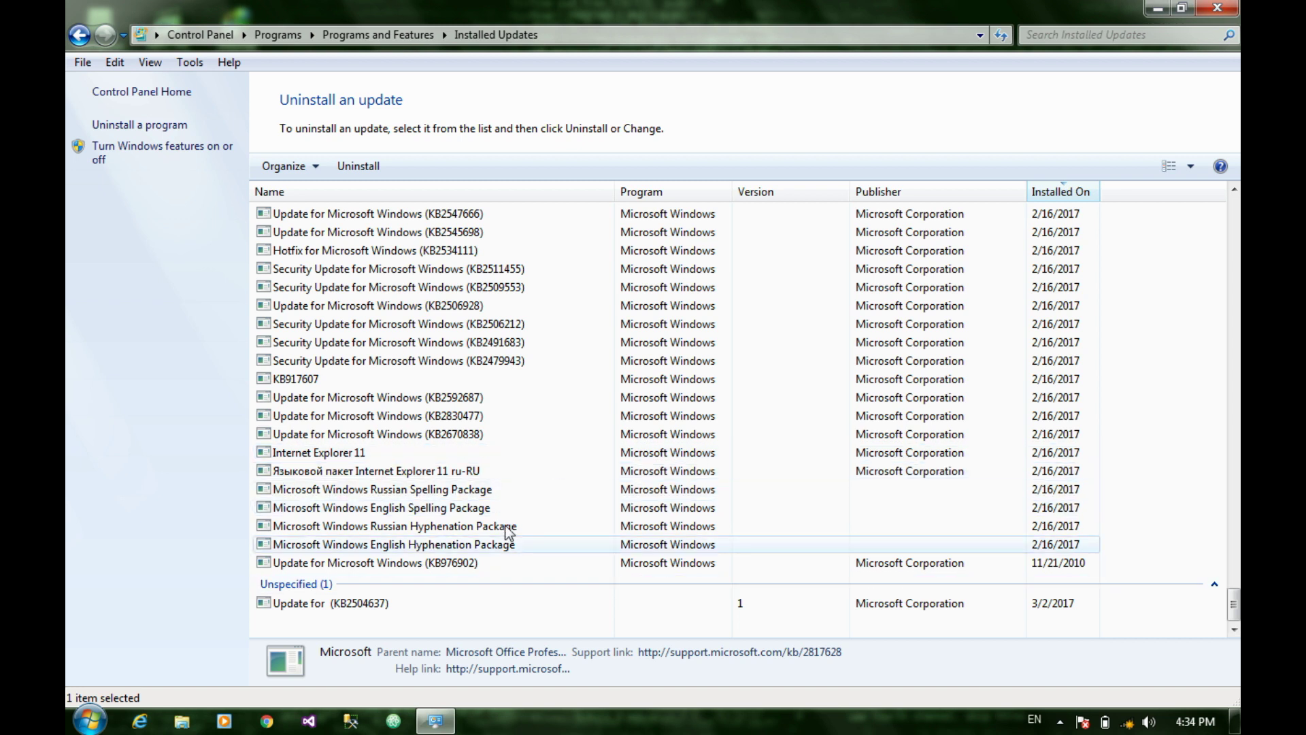
{"action": "left_click", "coordinate": [434, 609]}
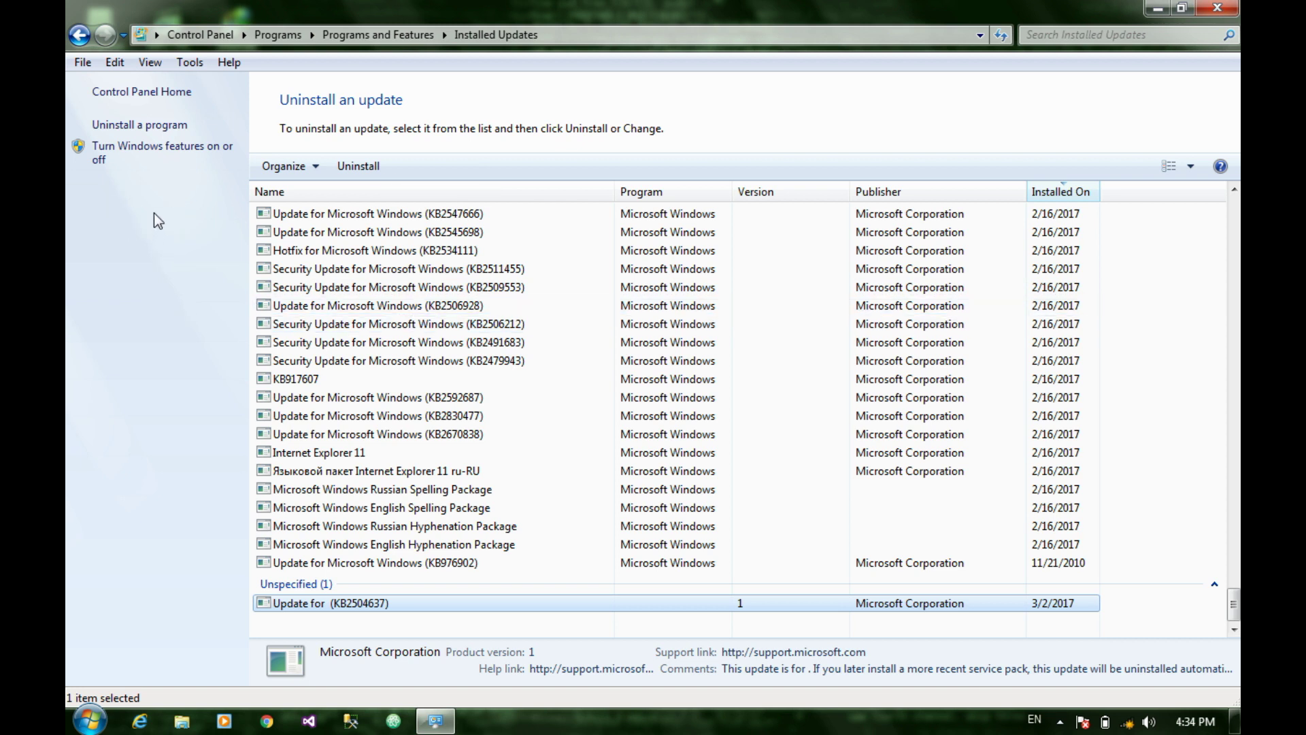
Step: Open the Windows Features settings and inspect the subfeatures of Microsoft .NET Framework 3.5.1 and Print and Document Services
{"action": "left_click", "coordinate": [166, 147]}
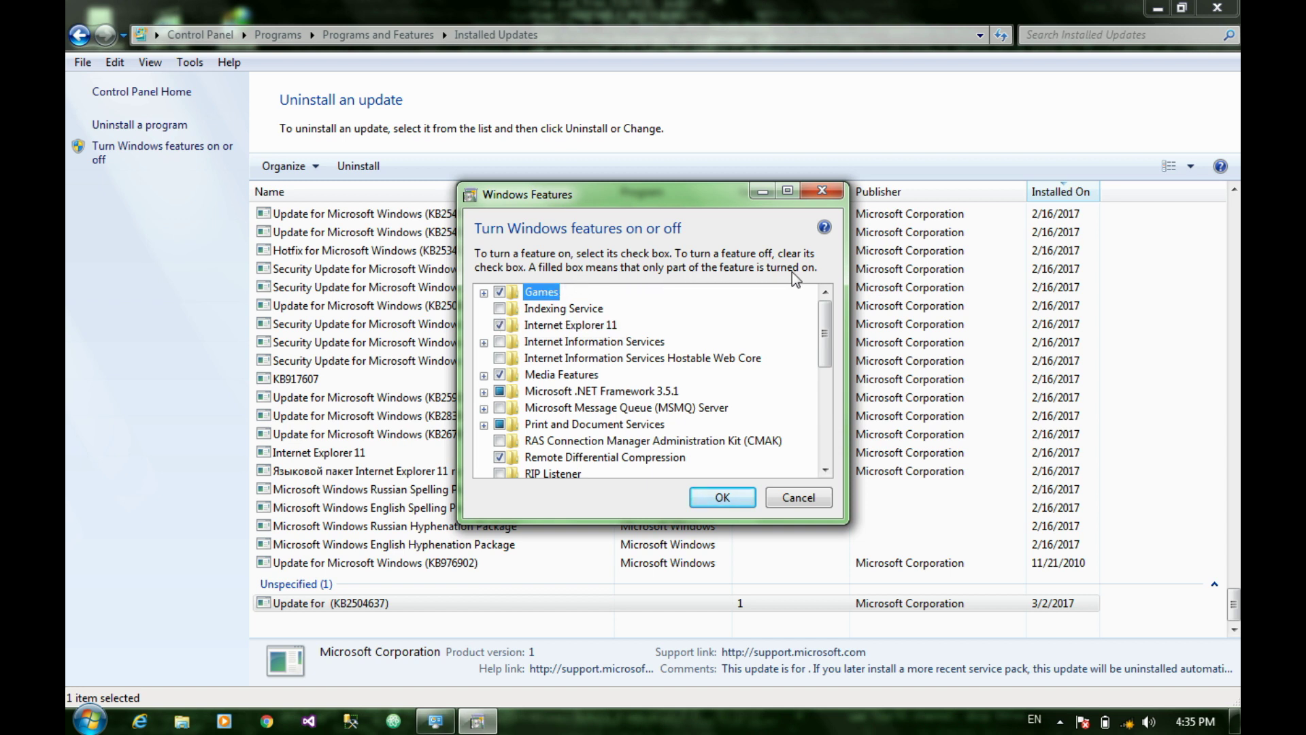
{"action": "left_click", "coordinate": [498, 391]}
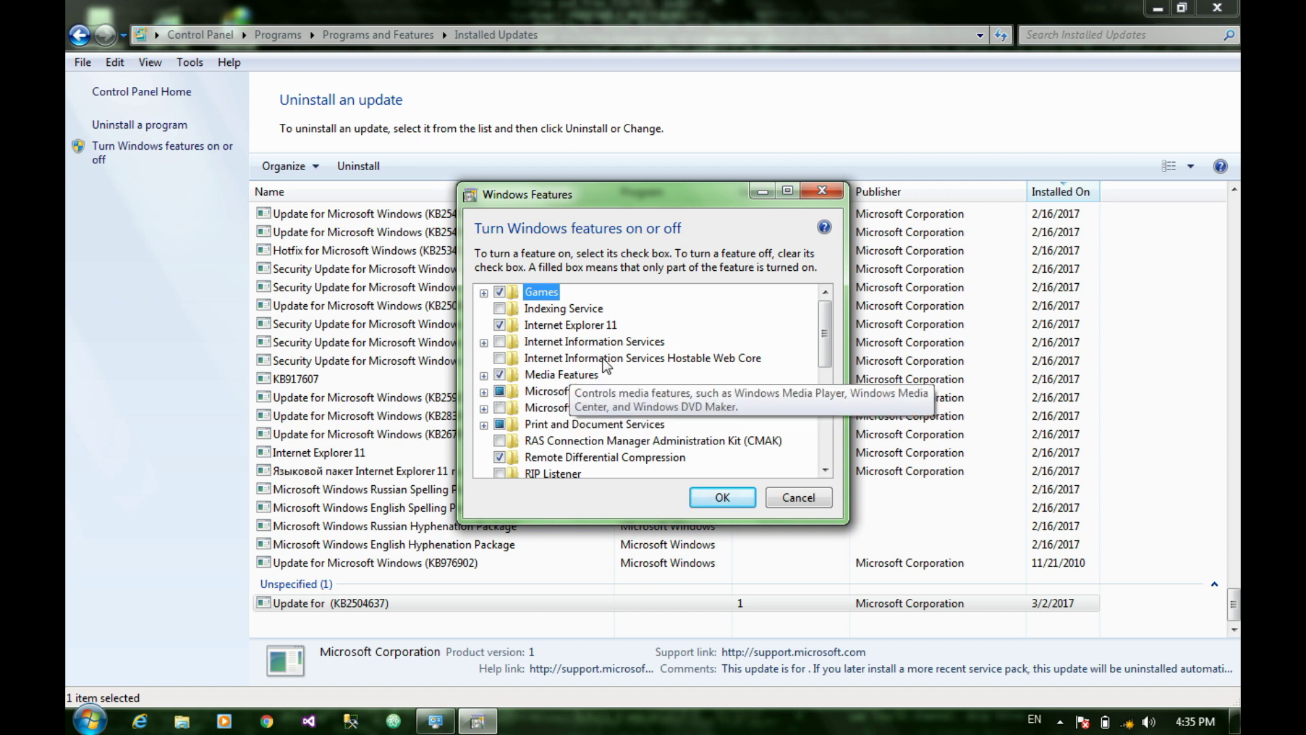
{"action": "left_click", "coordinate": [484, 393]}
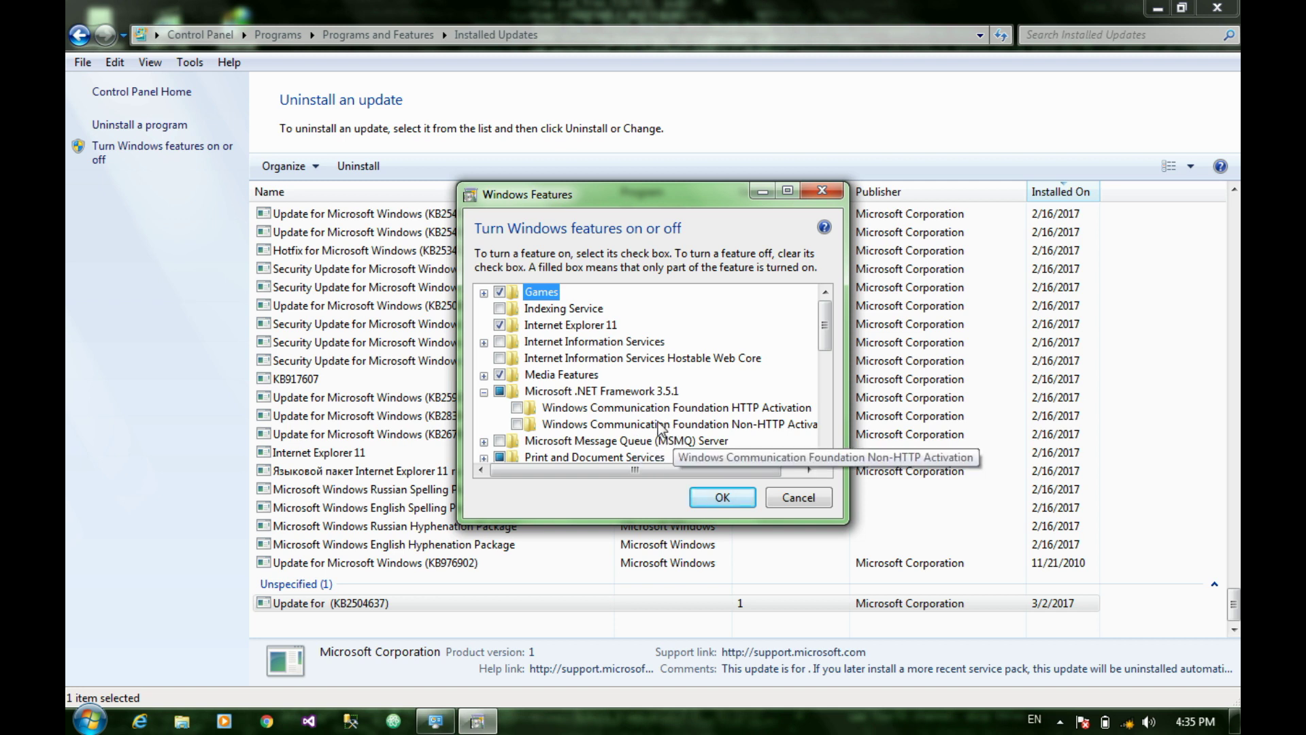
{"action": "left_click", "coordinate": [484, 392]}
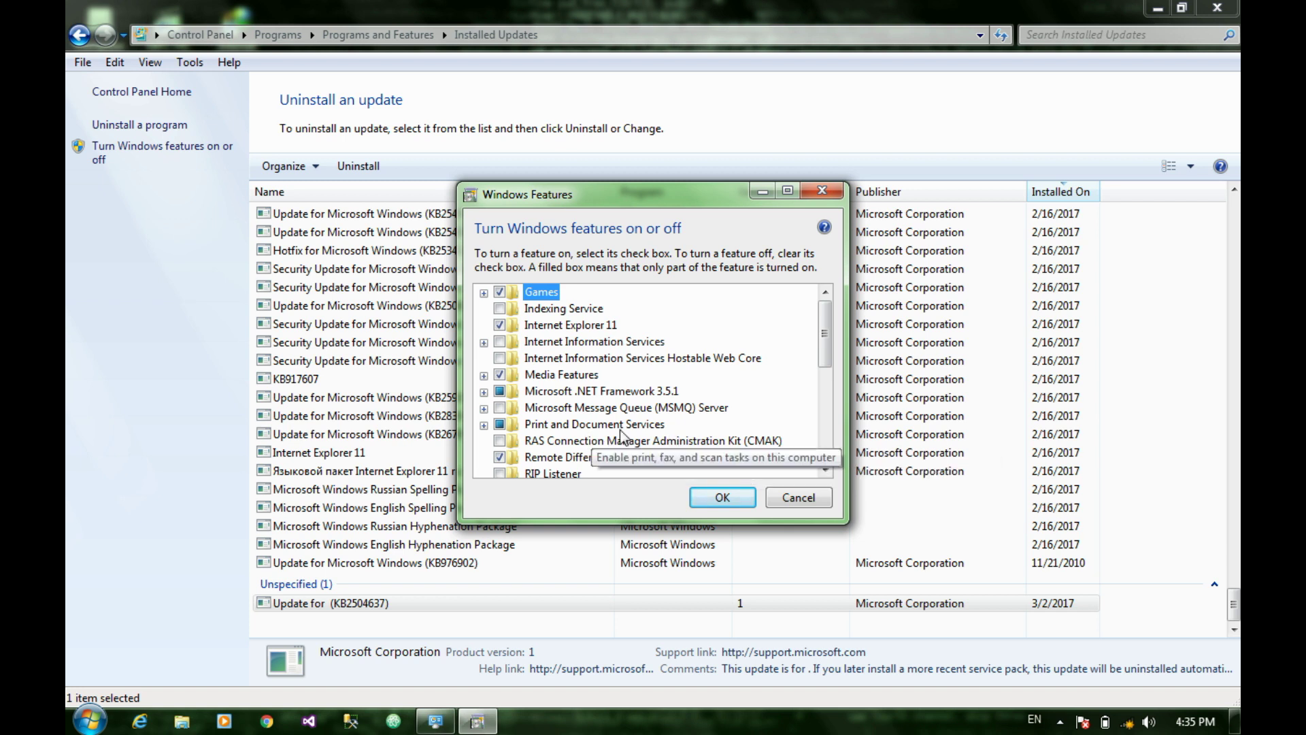
{"action": "left_click", "coordinate": [484, 425]}
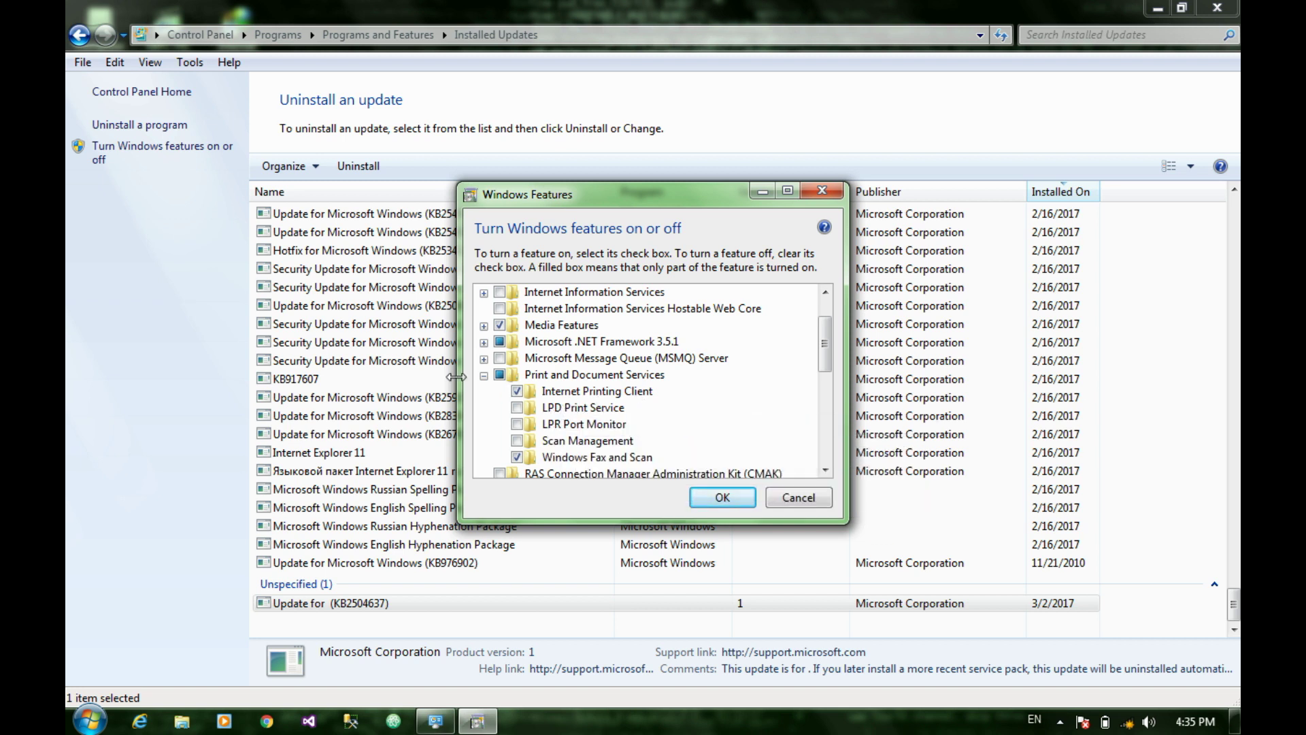
{"action": "left_click", "coordinate": [484, 376]}
Step: Review the remaining Windows features and select Telnet Server and Telnet Client for turning on
{"action": "scroll", "coordinate": [608, 396], "scroll_direction": "down", "scroll_amount": 1}
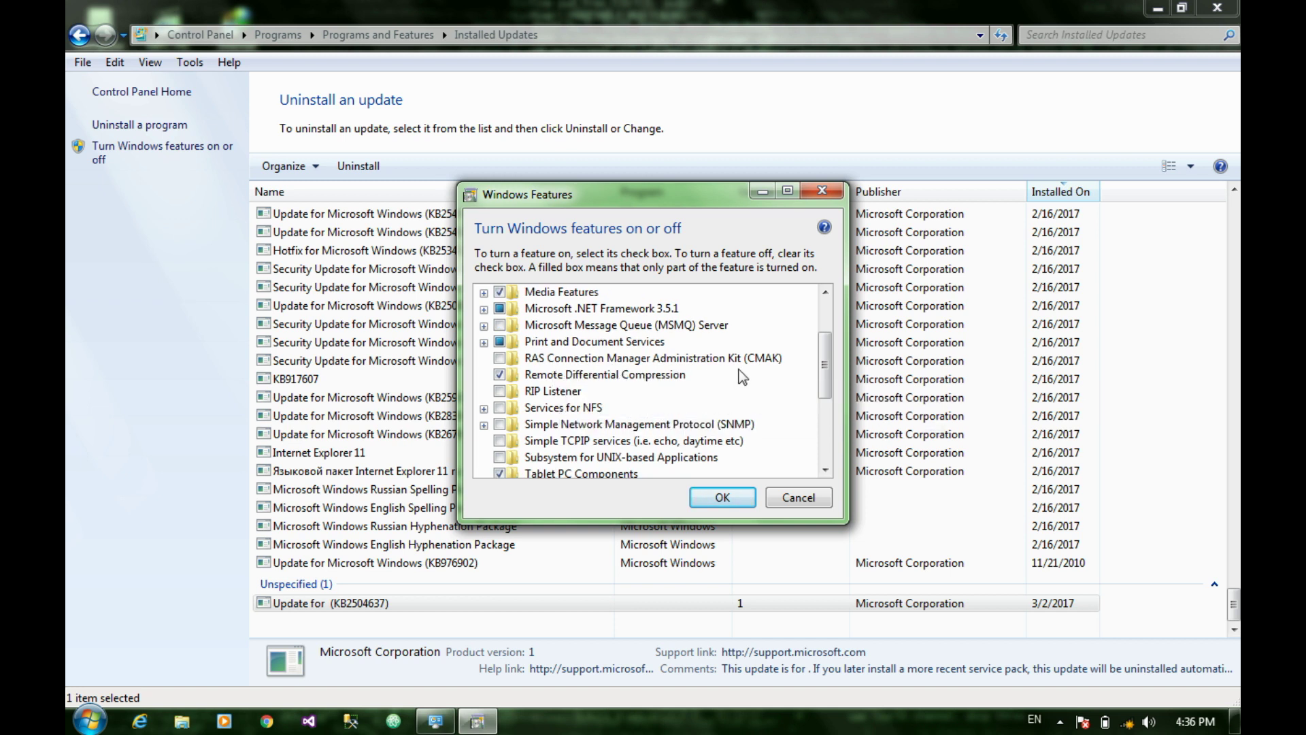
{"action": "scroll", "coordinate": [759, 377], "scroll_direction": "down", "scroll_amount": 4}
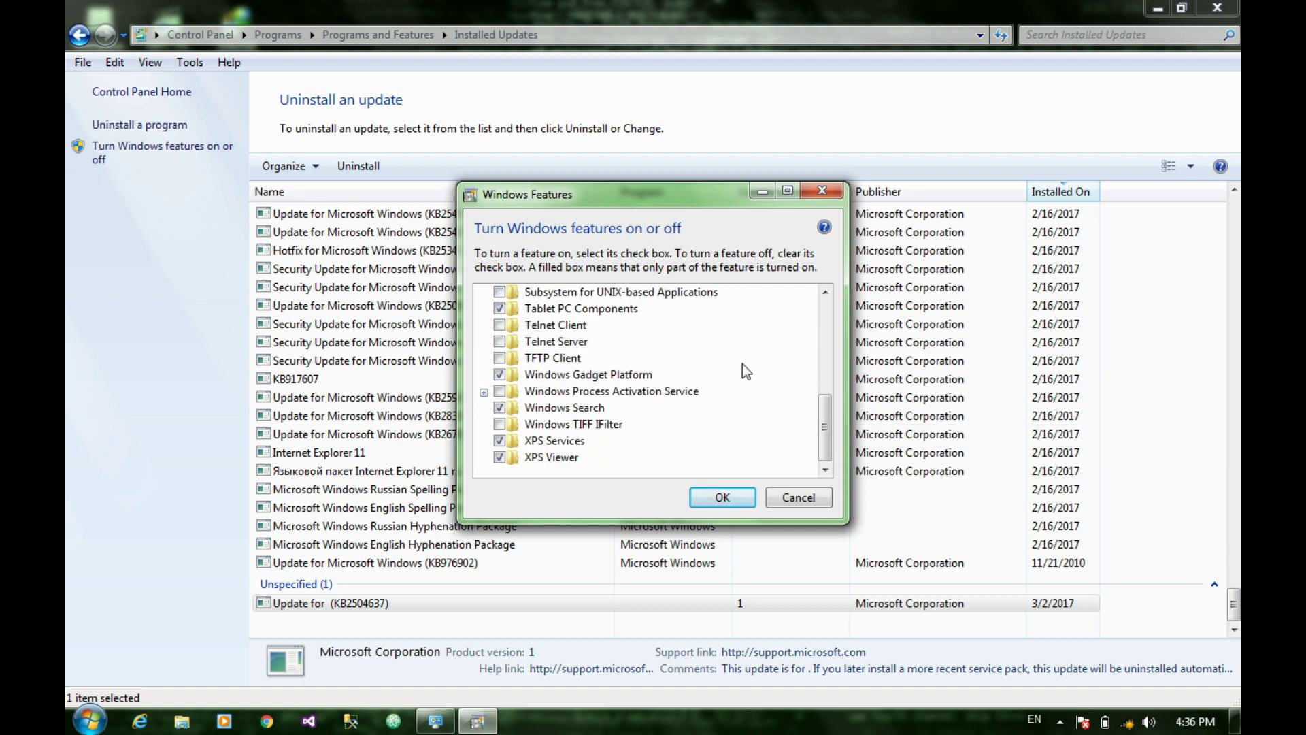
{"action": "scroll", "coordinate": [741, 363], "scroll_direction": "up", "scroll_amount": 1}
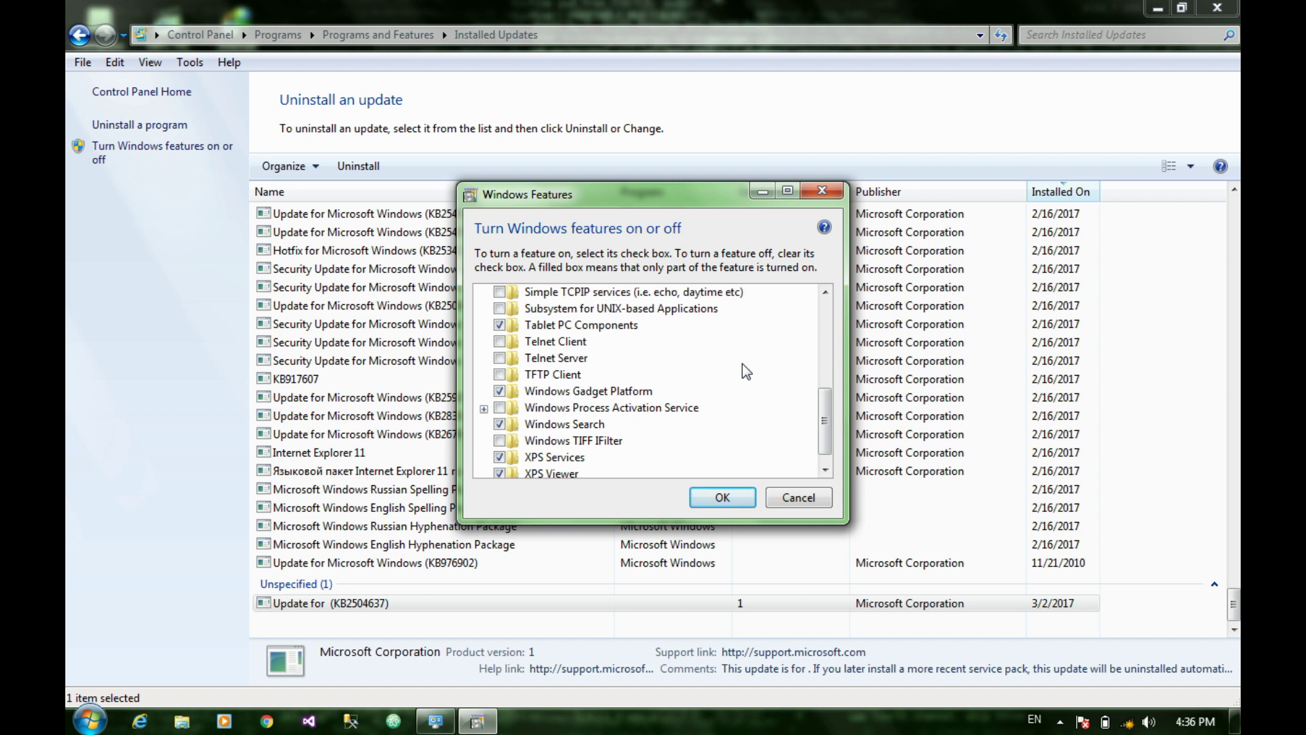
{"action": "left_click", "coordinate": [499, 358]}
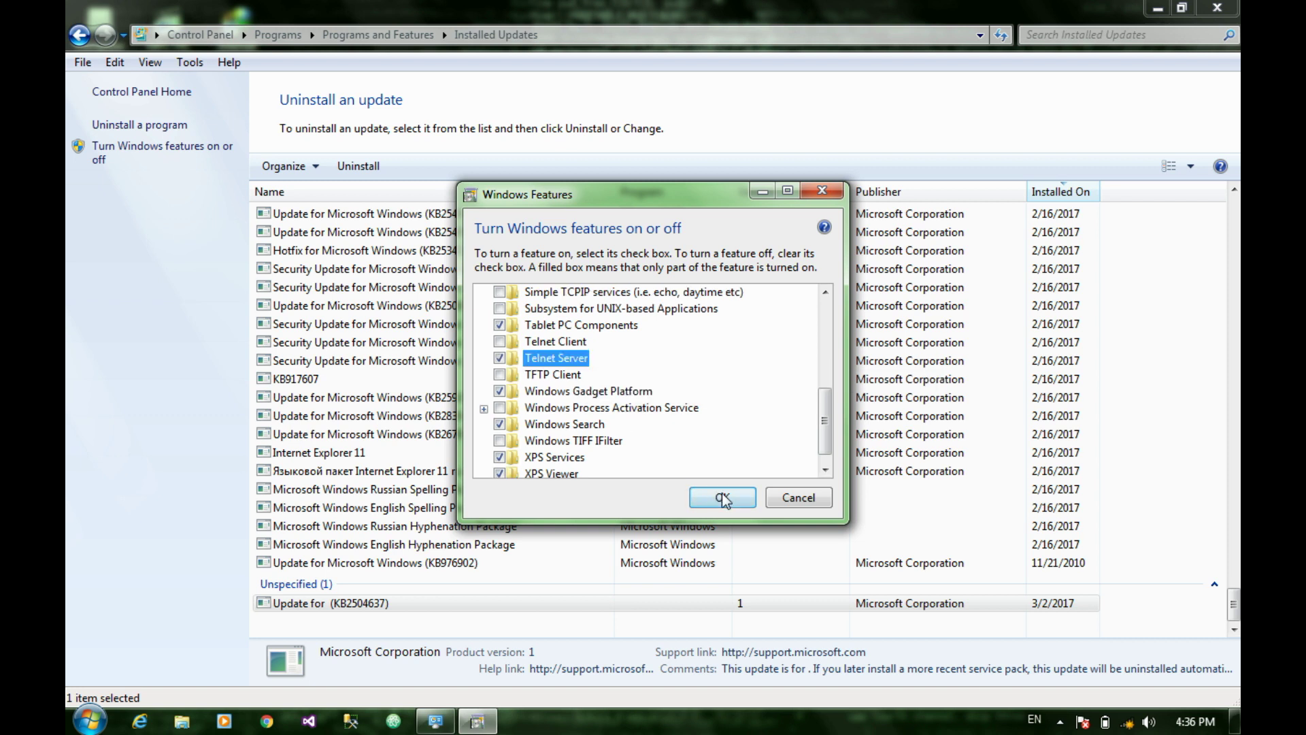
{"action": "left_click", "coordinate": [499, 341]}
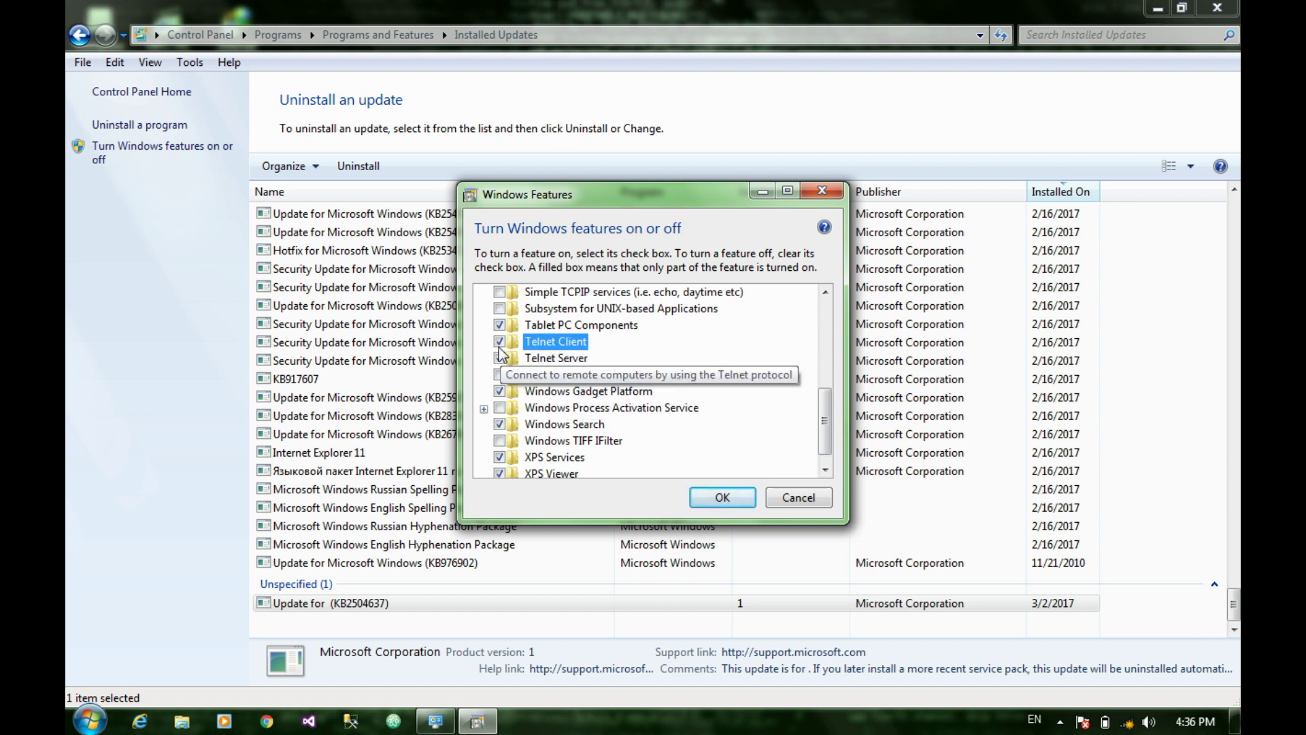
Step: Show the Media Features components, deselect the Games feature, and apply the Windows feature changes
{"action": "scroll", "coordinate": [681, 418], "scroll_direction": "up", "scroll_amount": 5}
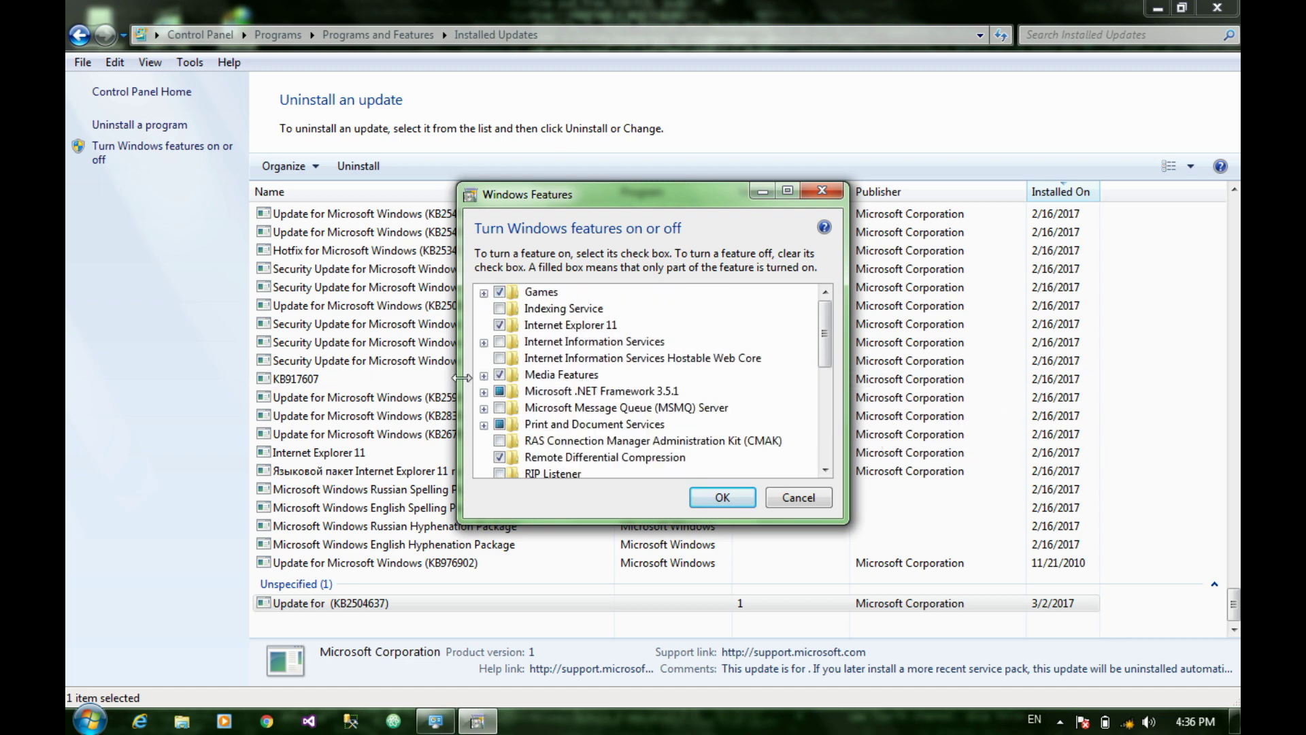
{"action": "left_click", "coordinate": [483, 375]}
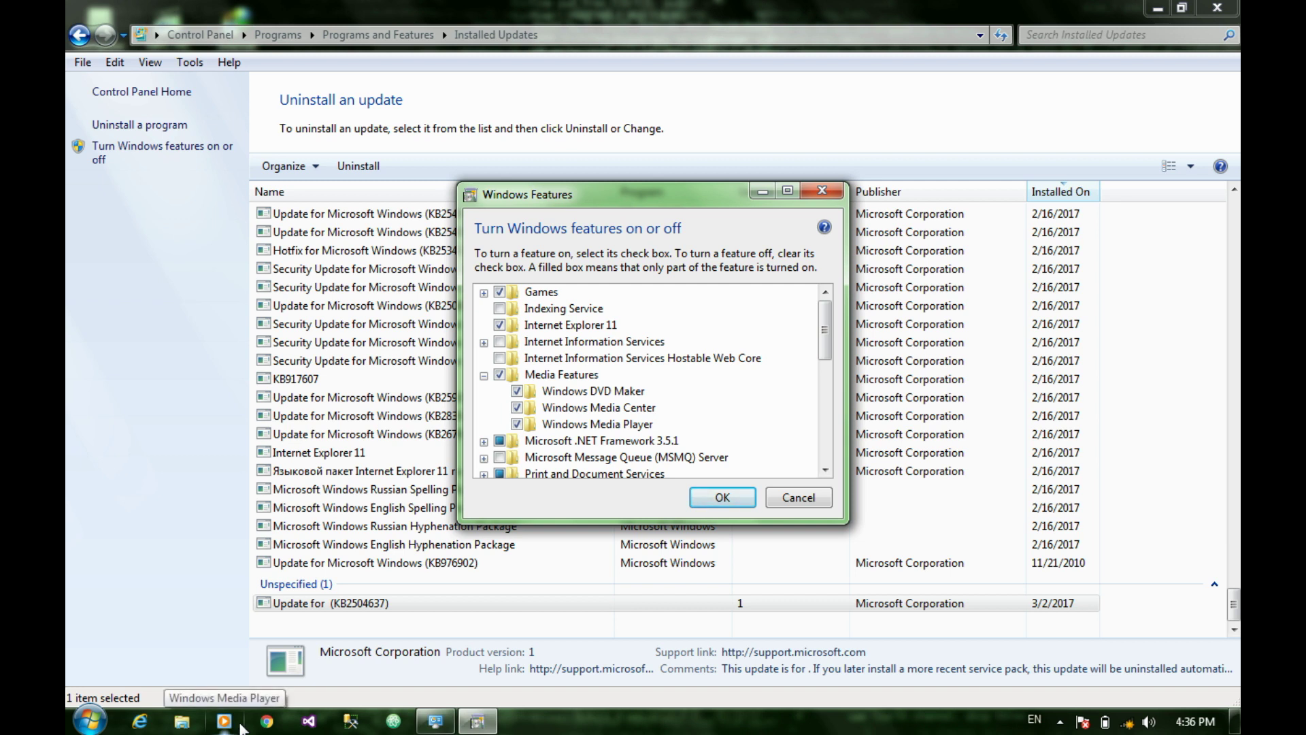
{"action": "left_click", "coordinate": [500, 292]}
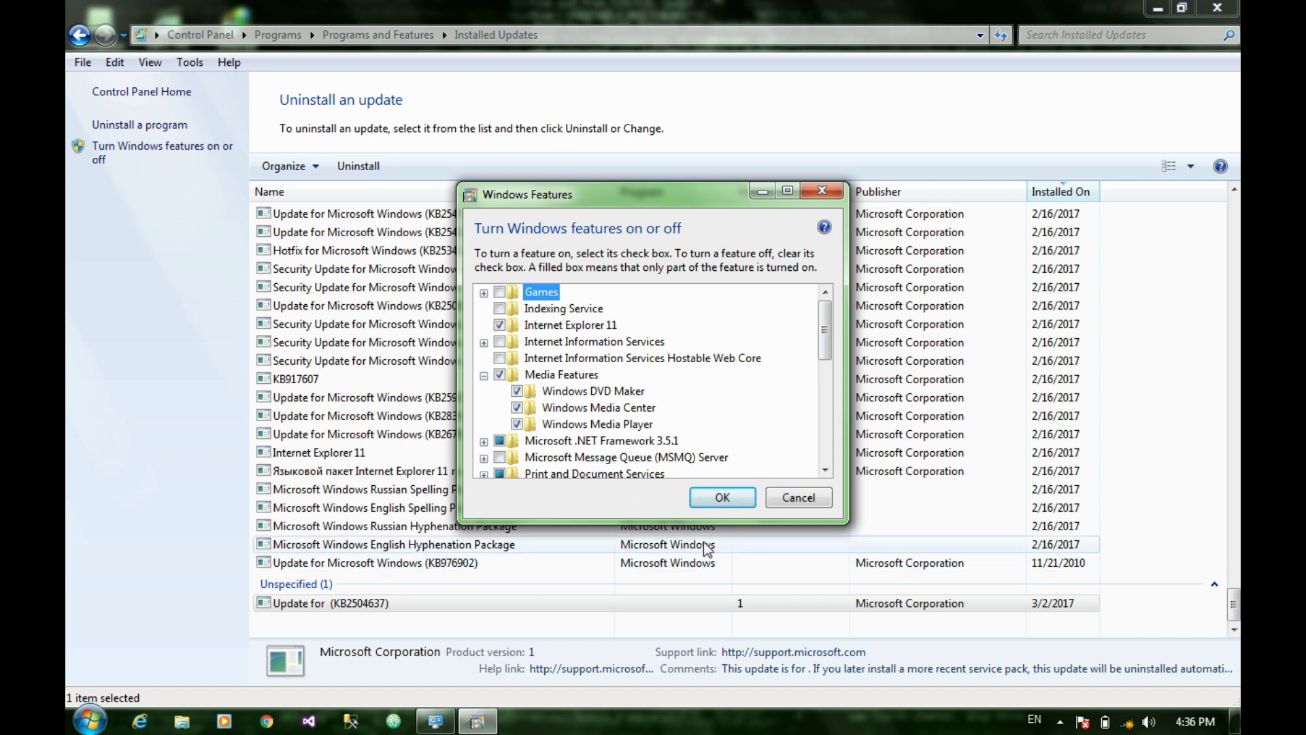
{"action": "left_click", "coordinate": [716, 497]}
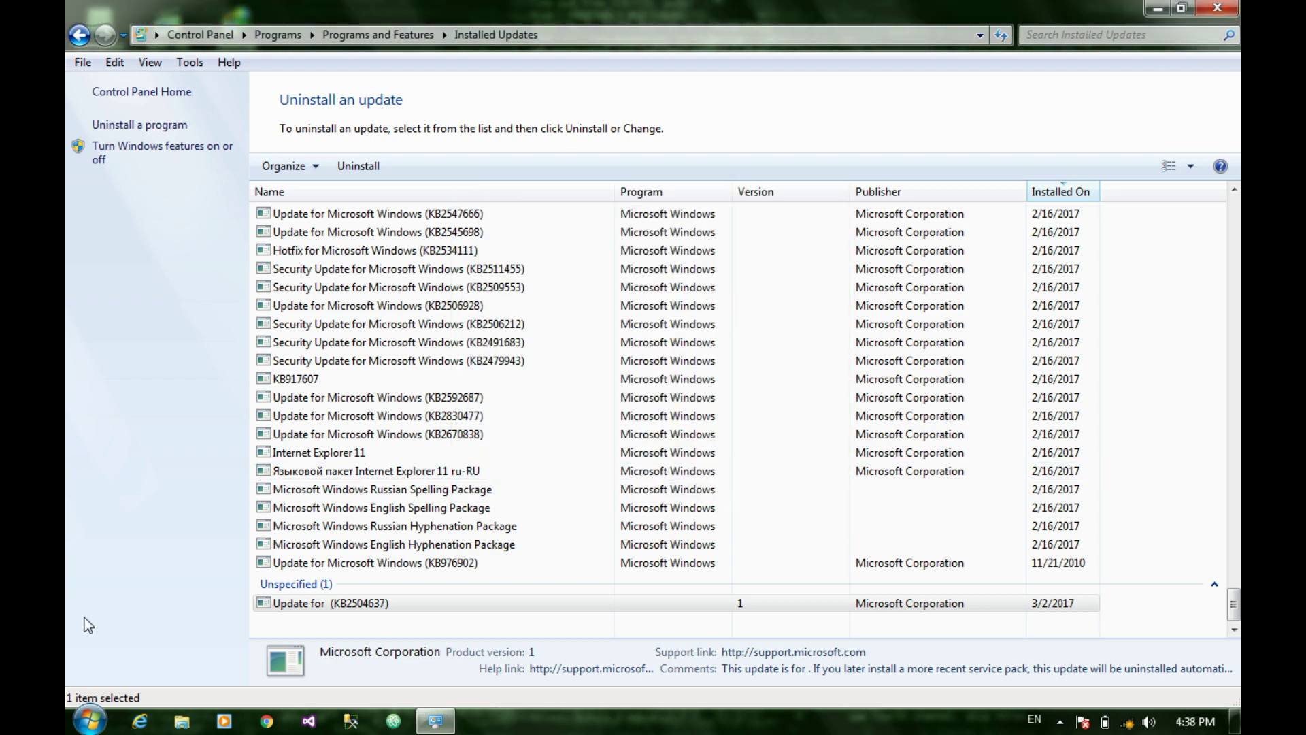
Step: Expand the Games folder among all programs in the Start menu and try to launch the Mafia shortcut
{"action": "left_click", "coordinate": [90, 721]}
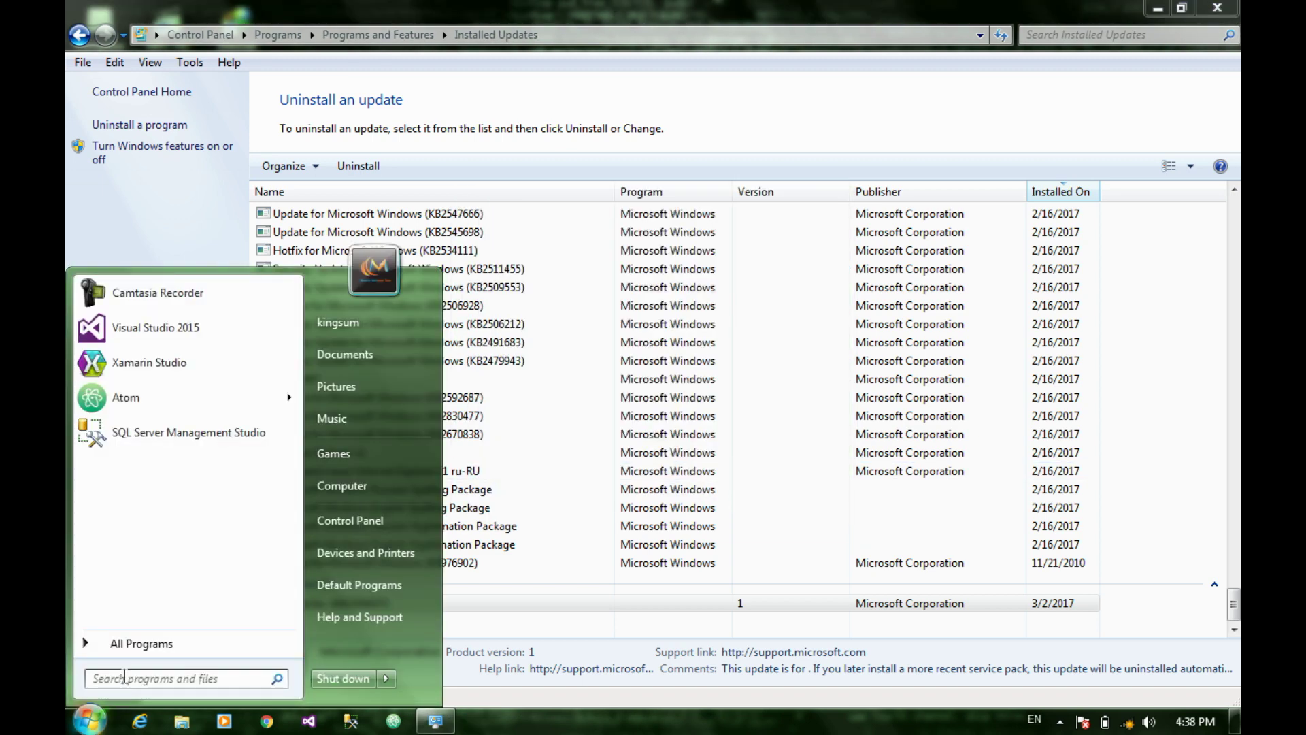
{"action": "left_click", "coordinate": [162, 637]}
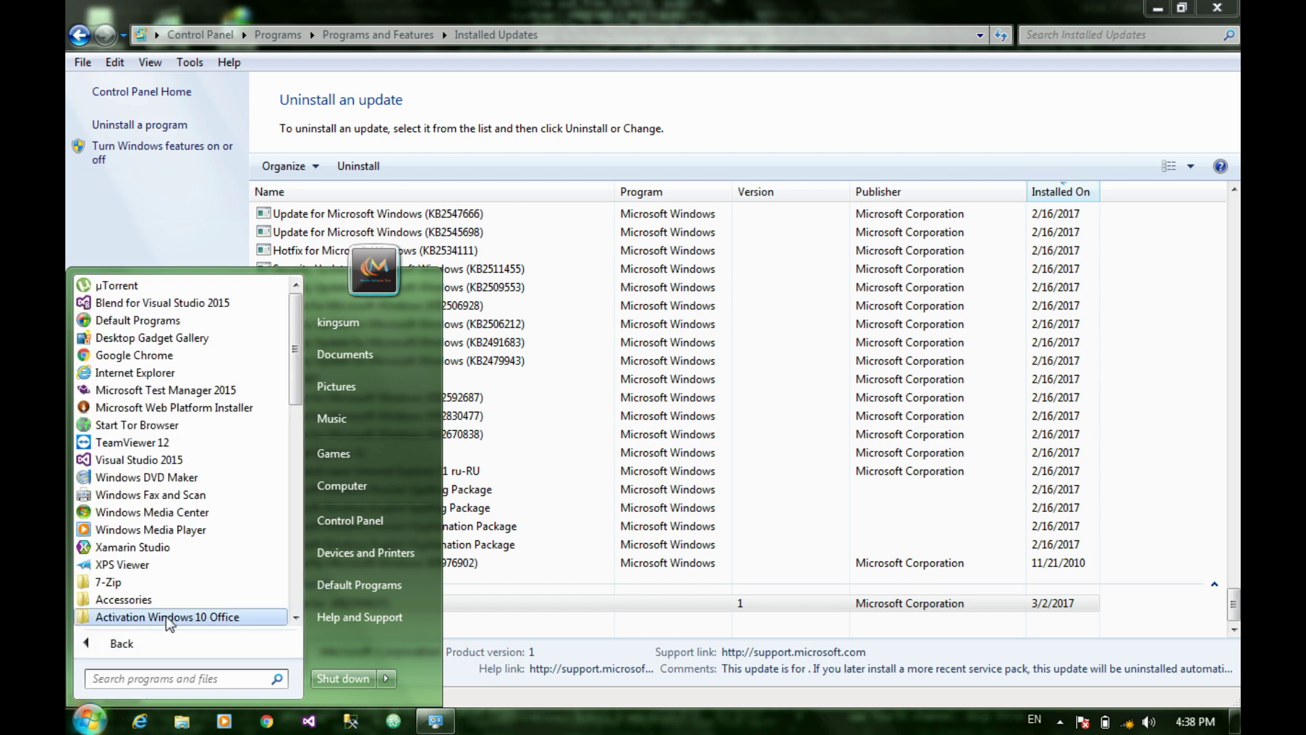
{"action": "scroll", "coordinate": [155, 590], "scroll_direction": "down", "scroll_amount": 2}
{"action": "scroll", "coordinate": [170, 584], "scroll_direction": "down", "scroll_amount": 1}
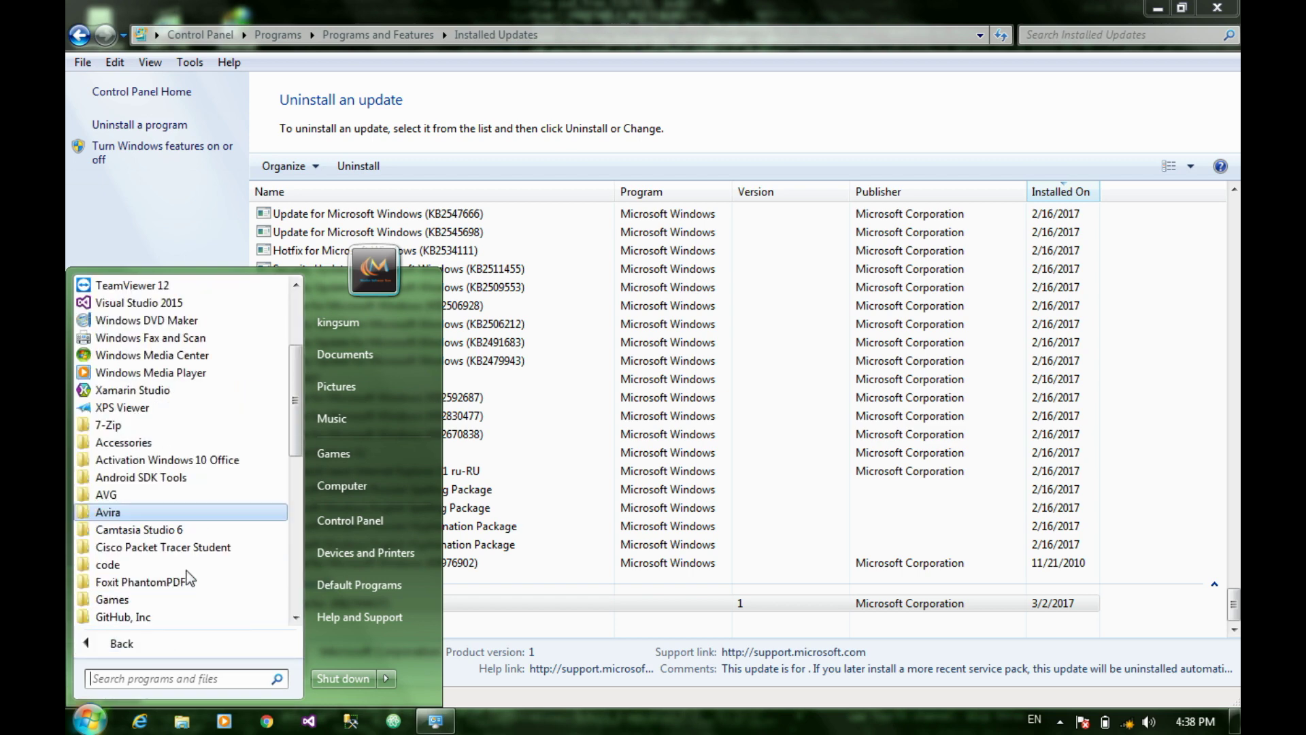
{"action": "left_click", "coordinate": [145, 602]}
{"action": "scroll", "coordinate": [204, 552], "scroll_direction": "down", "scroll_amount": 1}
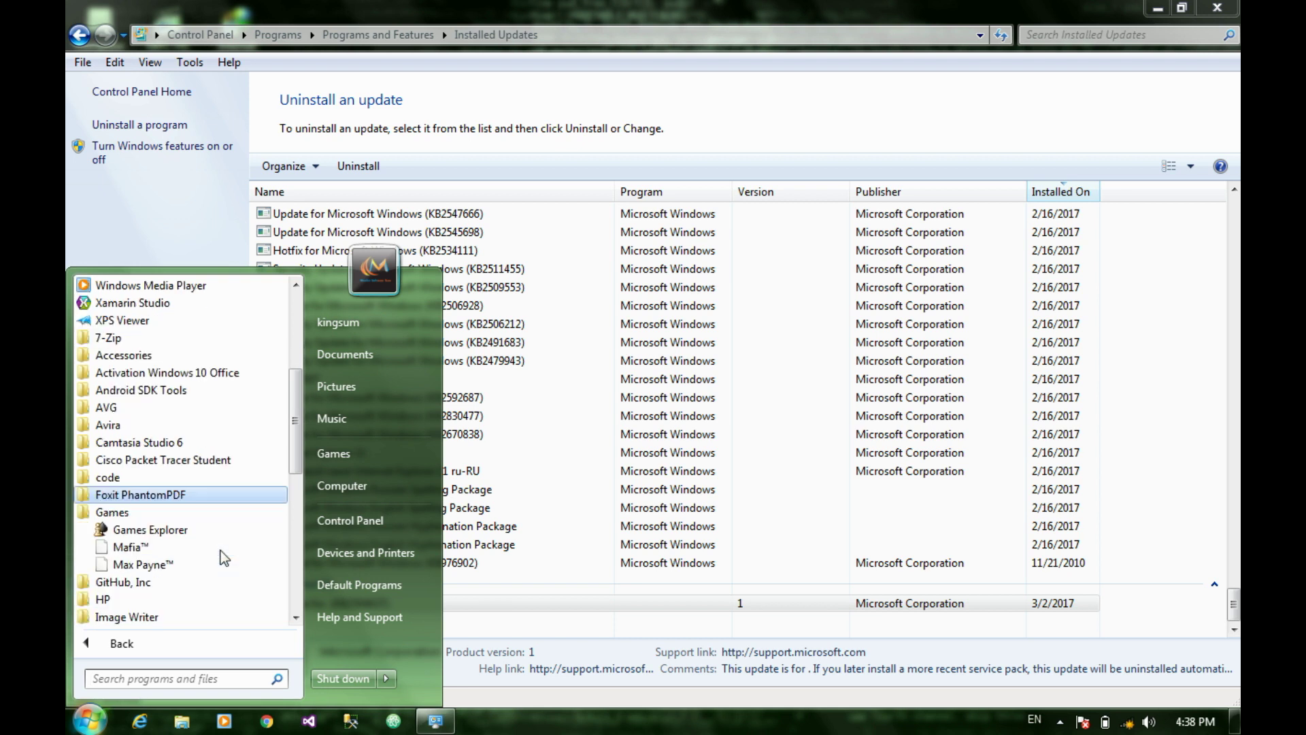
{"action": "left_click", "coordinate": [155, 547]}
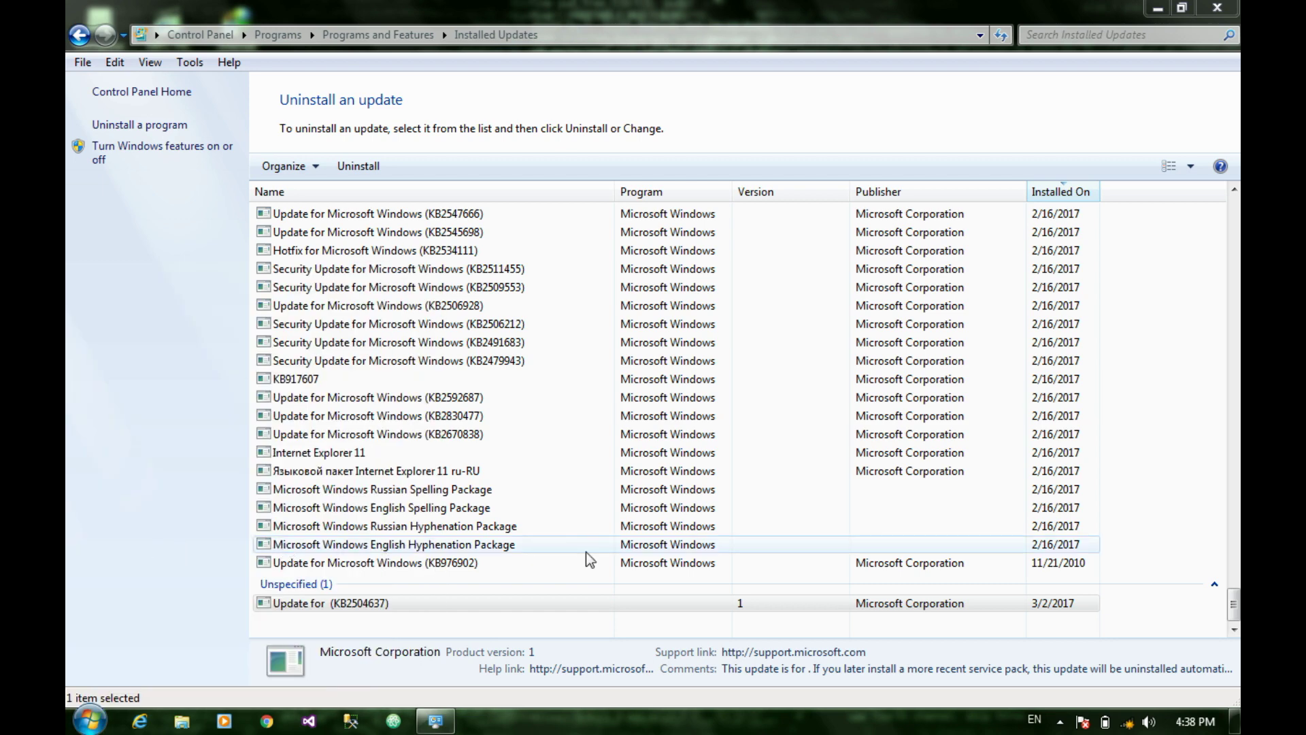
Step: Return to the installed programs list and delete the Max Payne shortcut from the Start menu's Games folder
{"action": "key", "text": "alt+Left"}
{"action": "left_click", "coordinate": [90, 720]}
{"action": "left_click", "coordinate": [157, 647]}
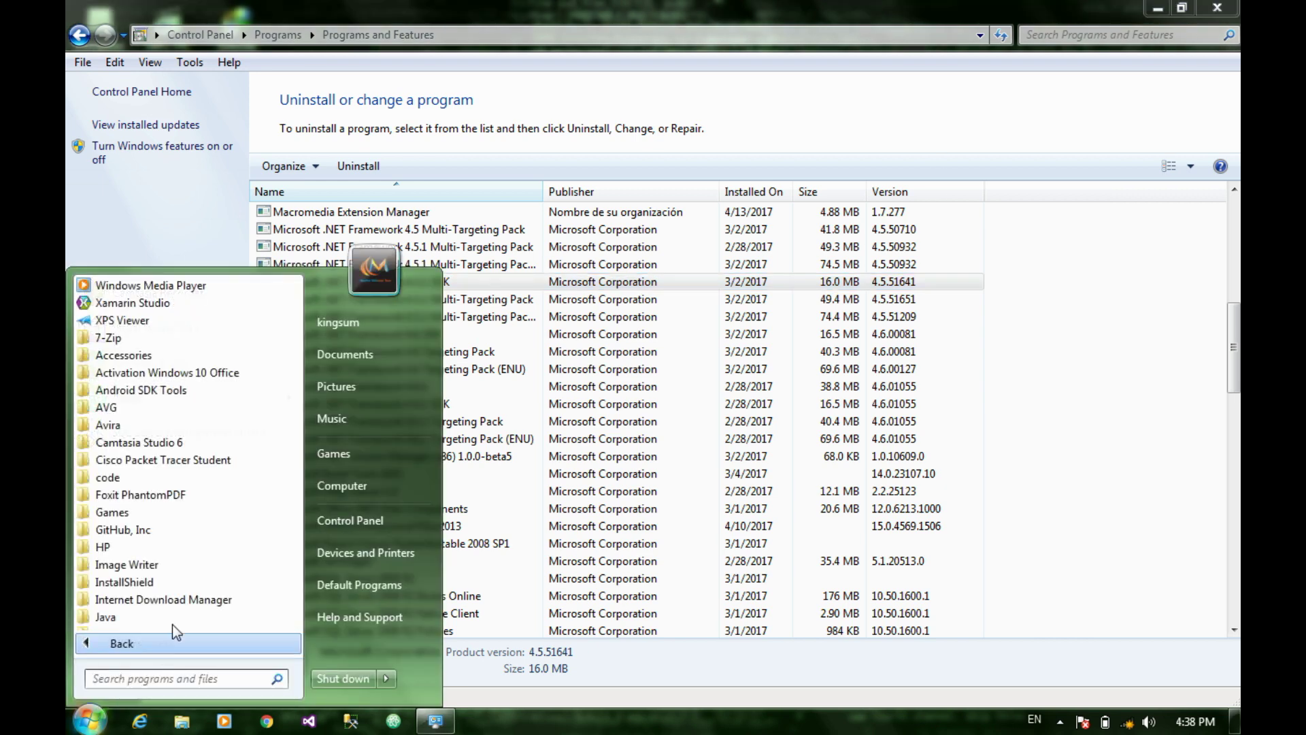
{"action": "scroll", "coordinate": [182, 582], "scroll_direction": "down", "scroll_amount": 5}
{"action": "scroll", "coordinate": [182, 582], "scroll_direction": "down", "scroll_amount": 3}
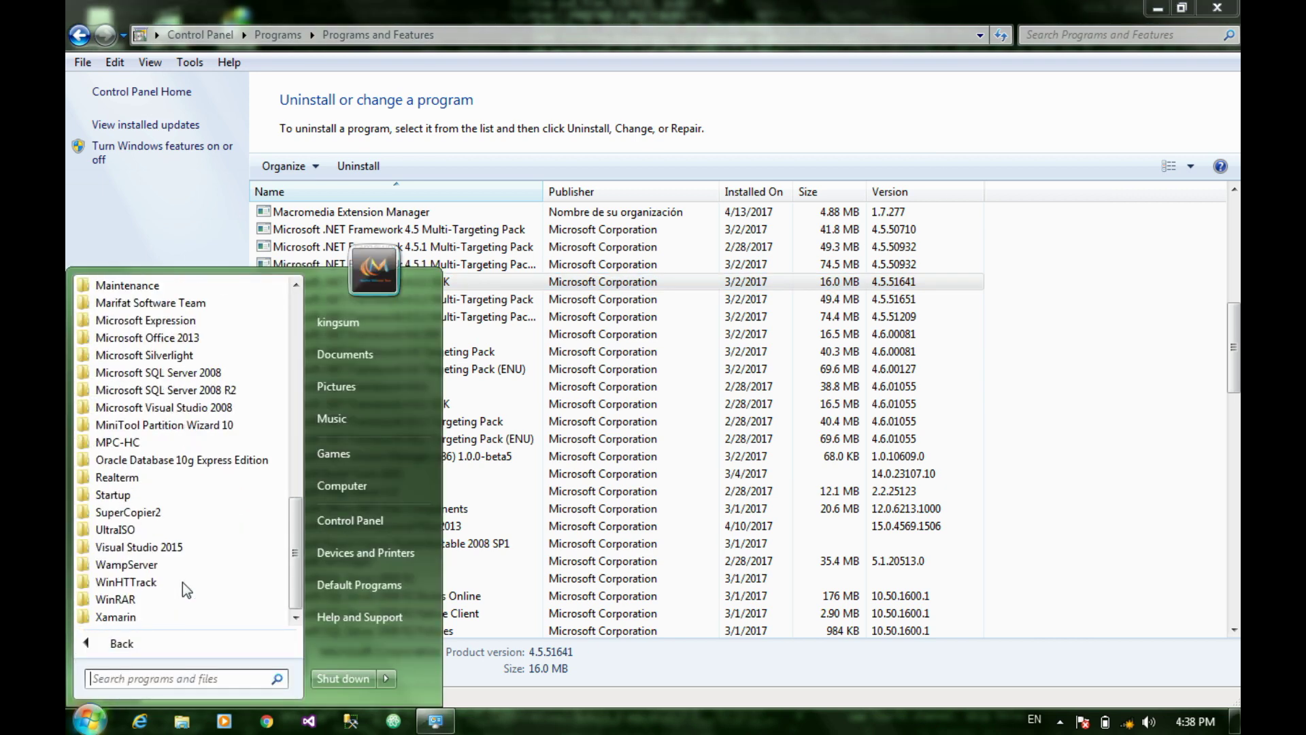
{"action": "scroll", "coordinate": [183, 582], "scroll_direction": "up", "scroll_amount": 4}
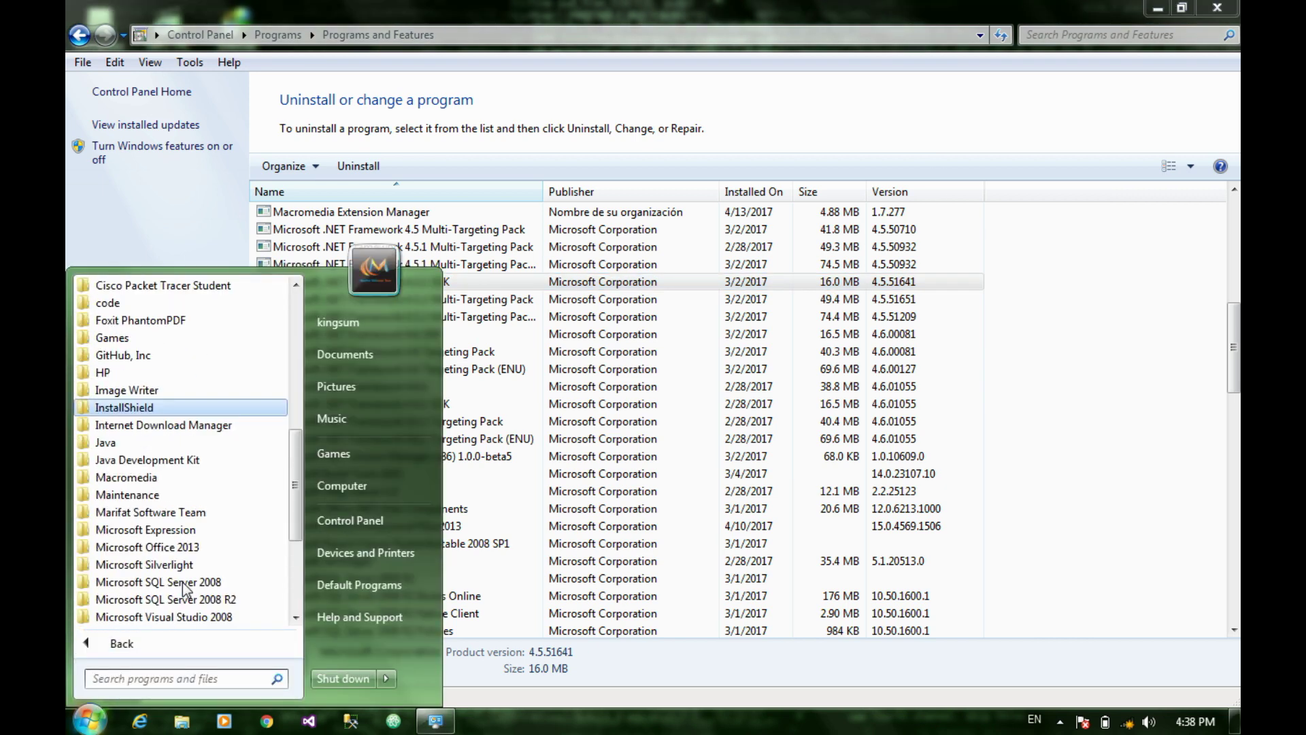
{"action": "left_click", "coordinate": [133, 333]}
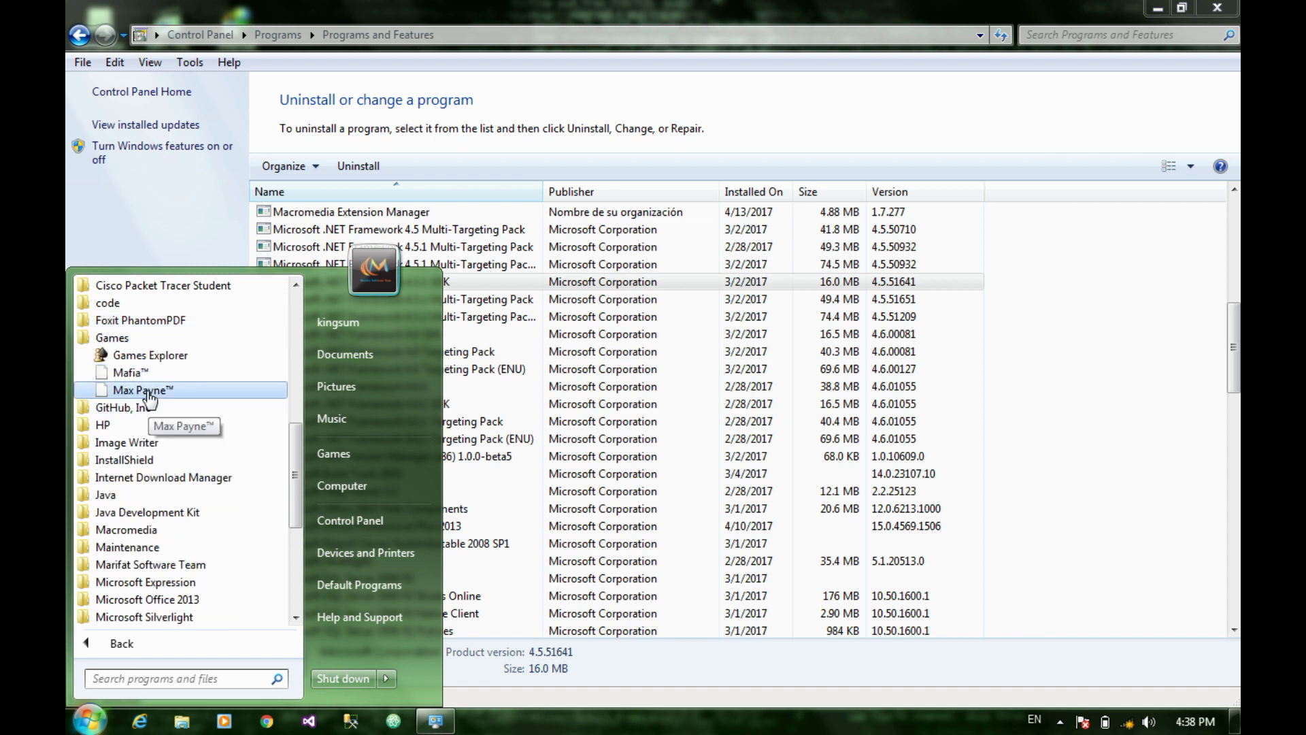
{"action": "right_click", "coordinate": [149, 402]}
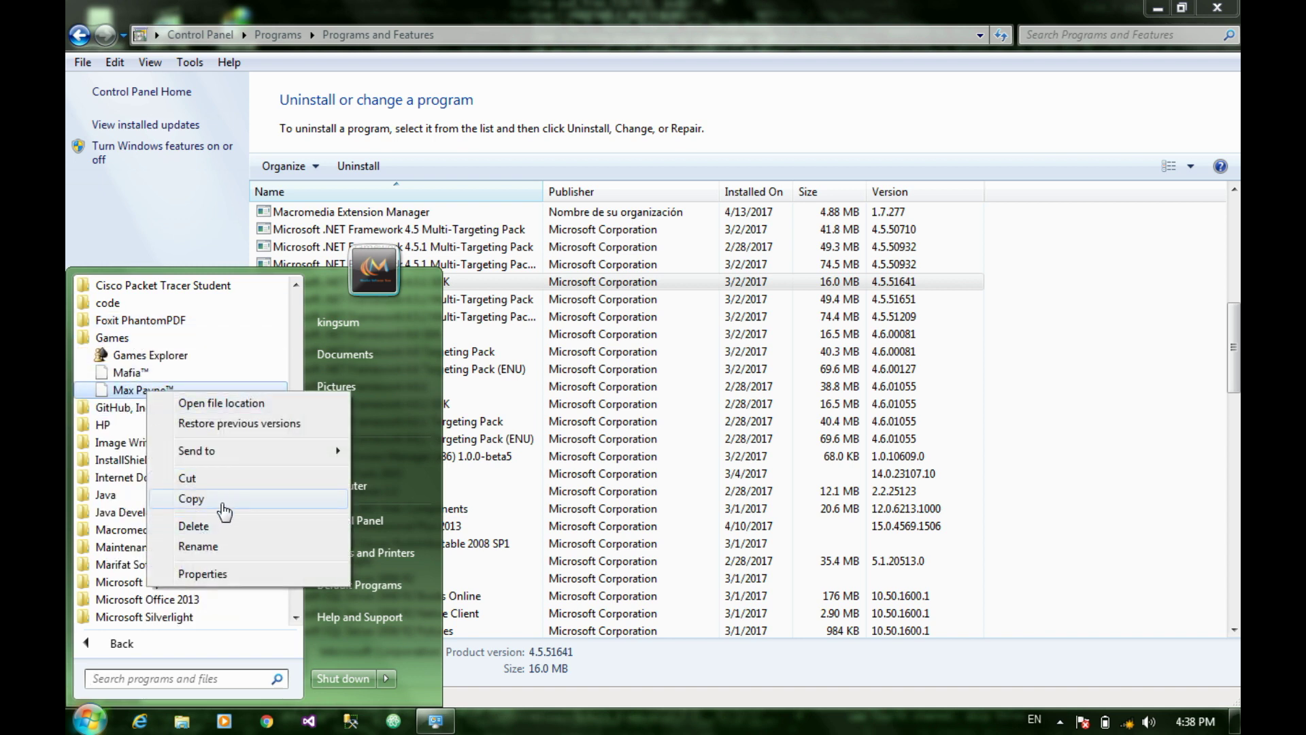
{"action": "left_click", "coordinate": [236, 538]}
{"action": "left_click", "coordinate": [714, 441]}
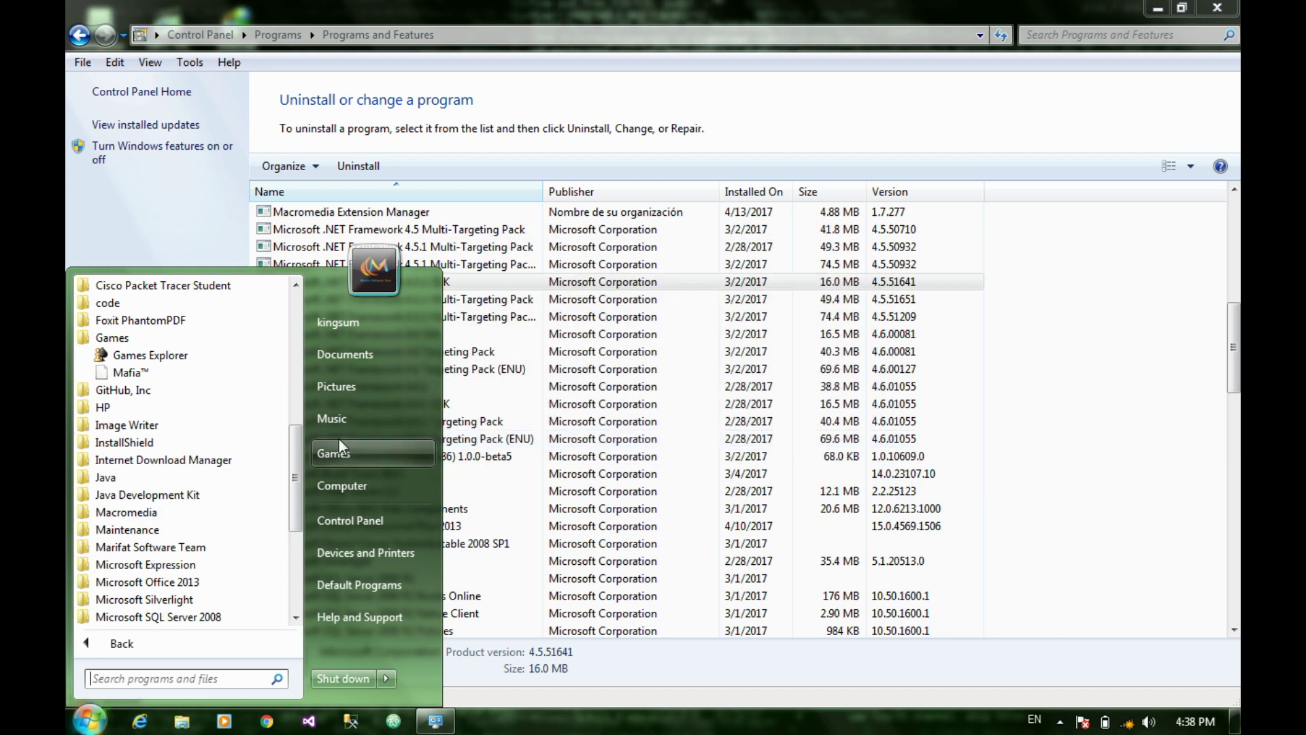
Step: Delete the Mafia shortcut from the Start menu's Games folder and open Games Explorer
{"action": "right_click", "coordinate": [142, 376]}
{"action": "left_click", "coordinate": [230, 511]}
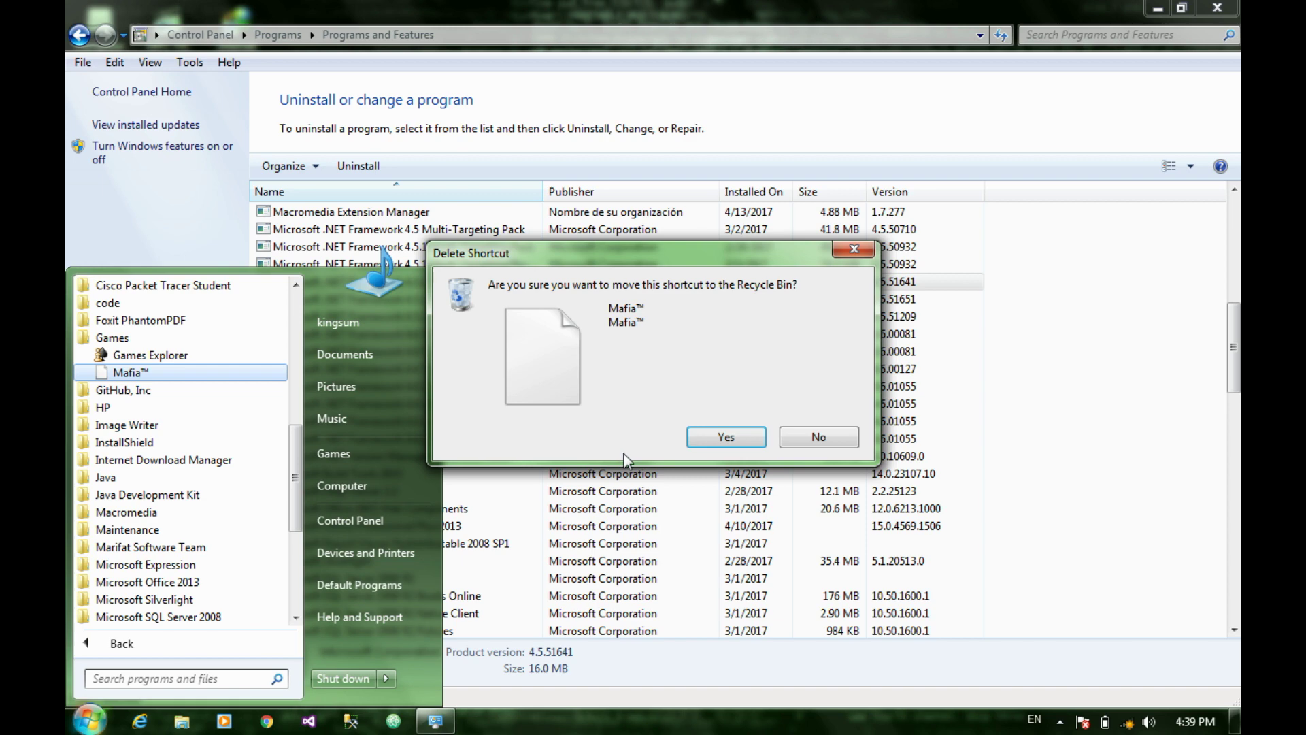
{"action": "left_click", "coordinate": [715, 441]}
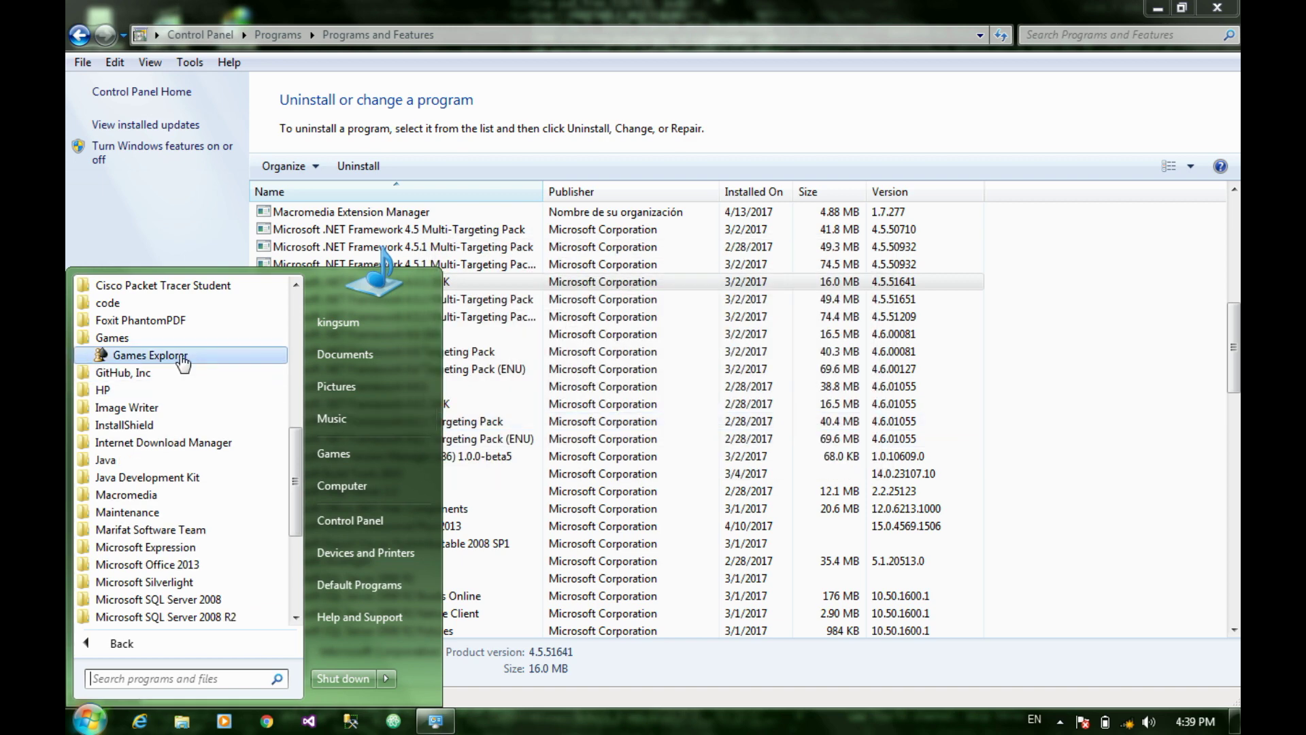
{"action": "left_click", "coordinate": [182, 359]}
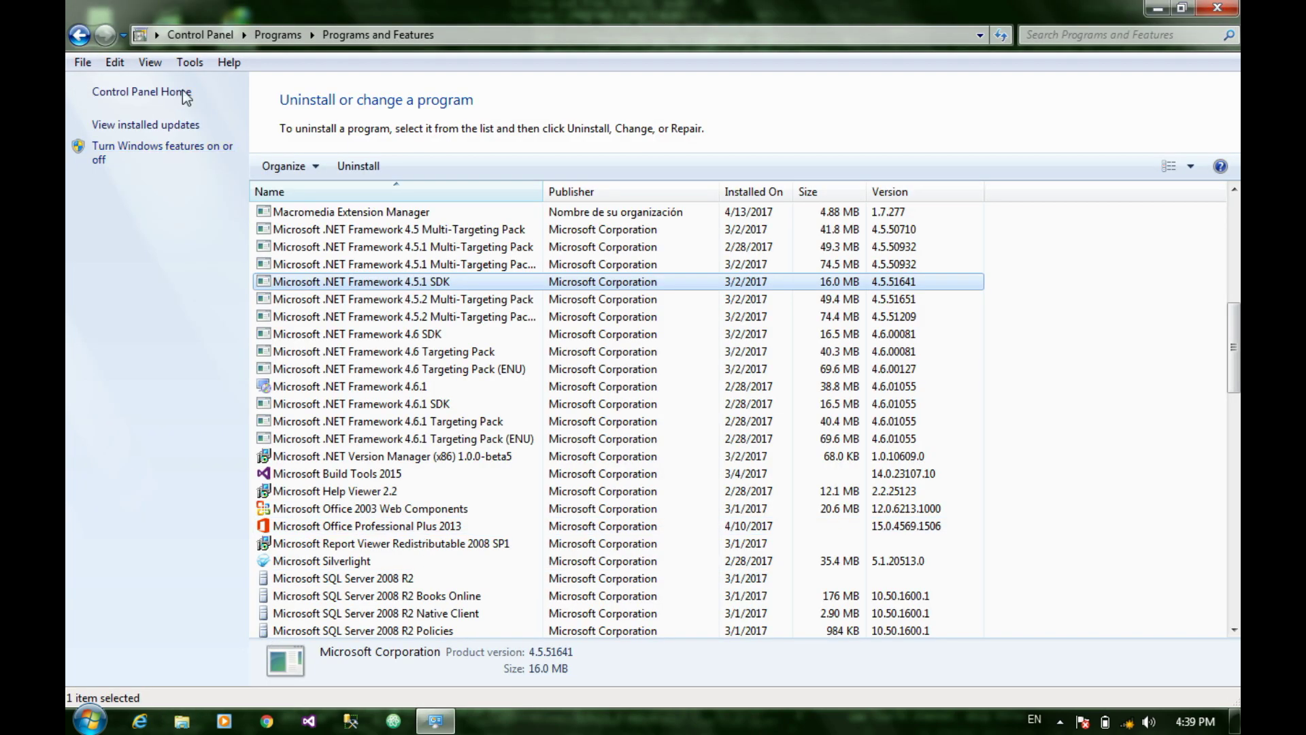
Step: Turn on the Games feature, turn off Windows Media Player along with its dependent Windows Media Center, and apply the Windows feature changes
{"action": "left_click", "coordinate": [156, 146]}
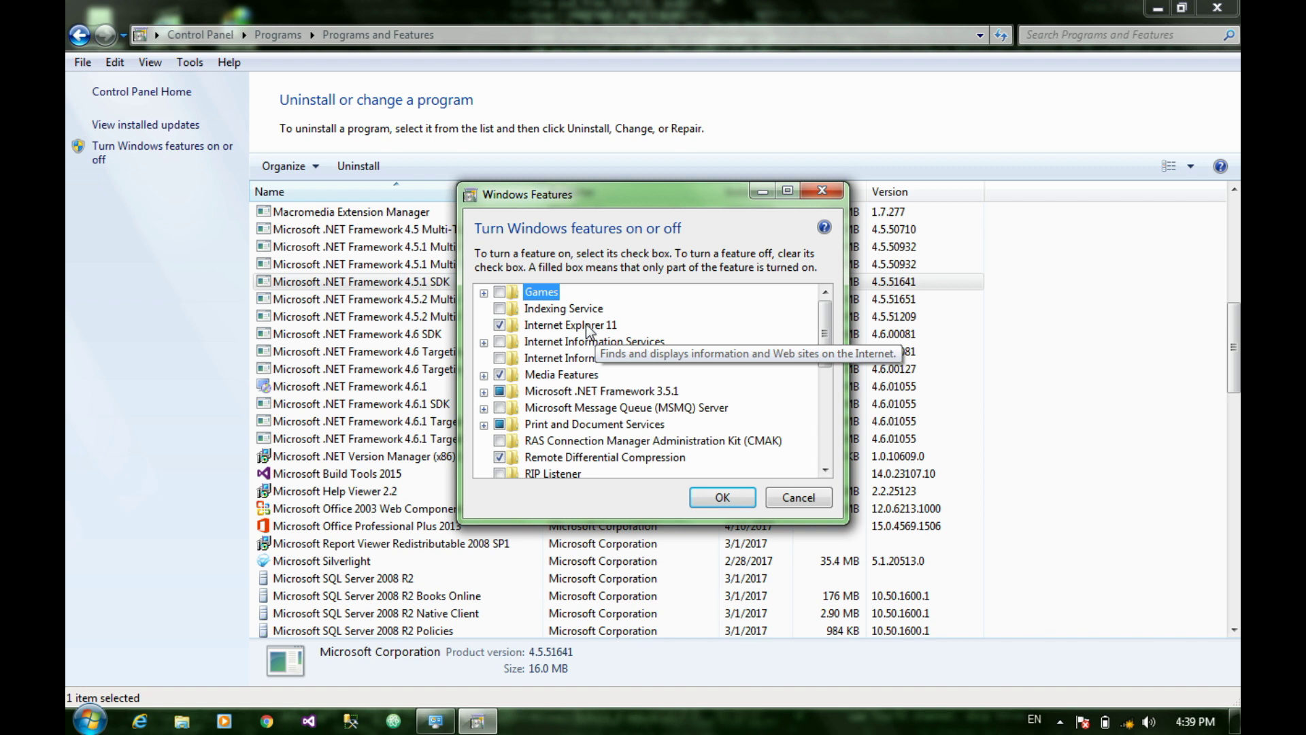
{"action": "left_click", "coordinate": [500, 294]}
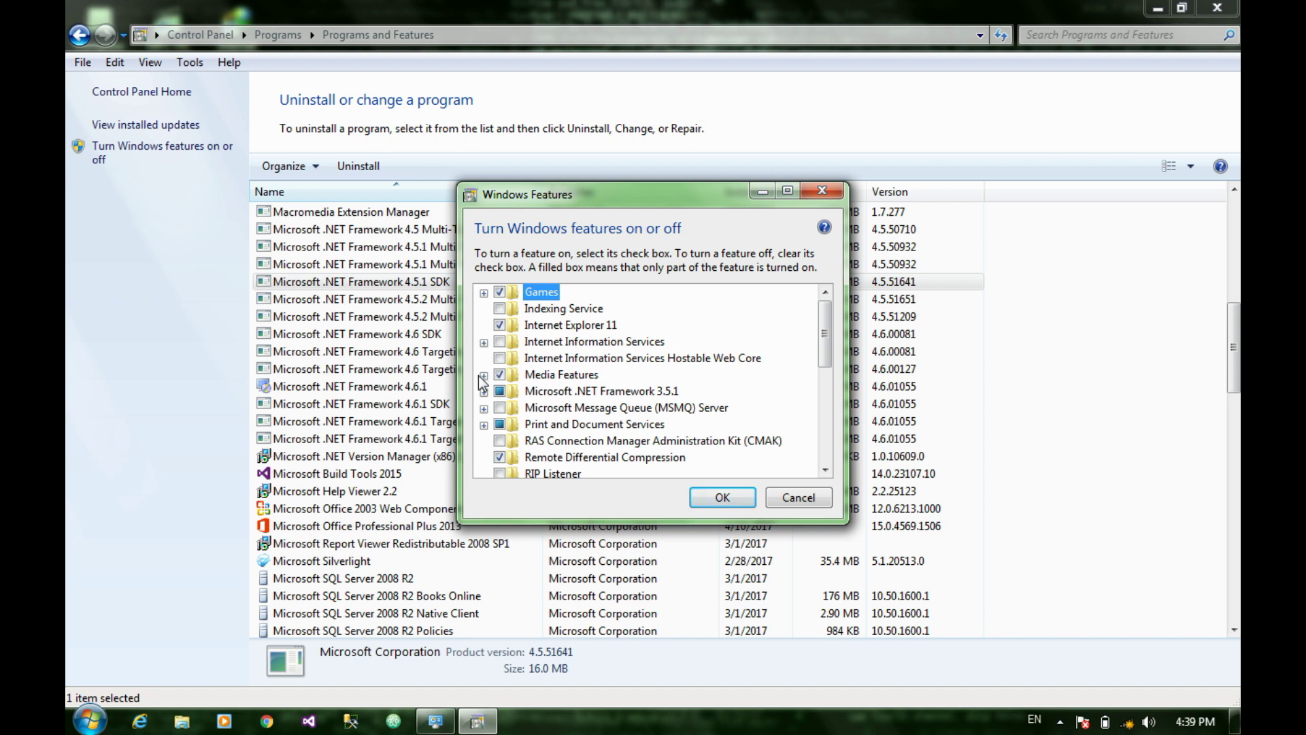
{"action": "left_click", "coordinate": [484, 377]}
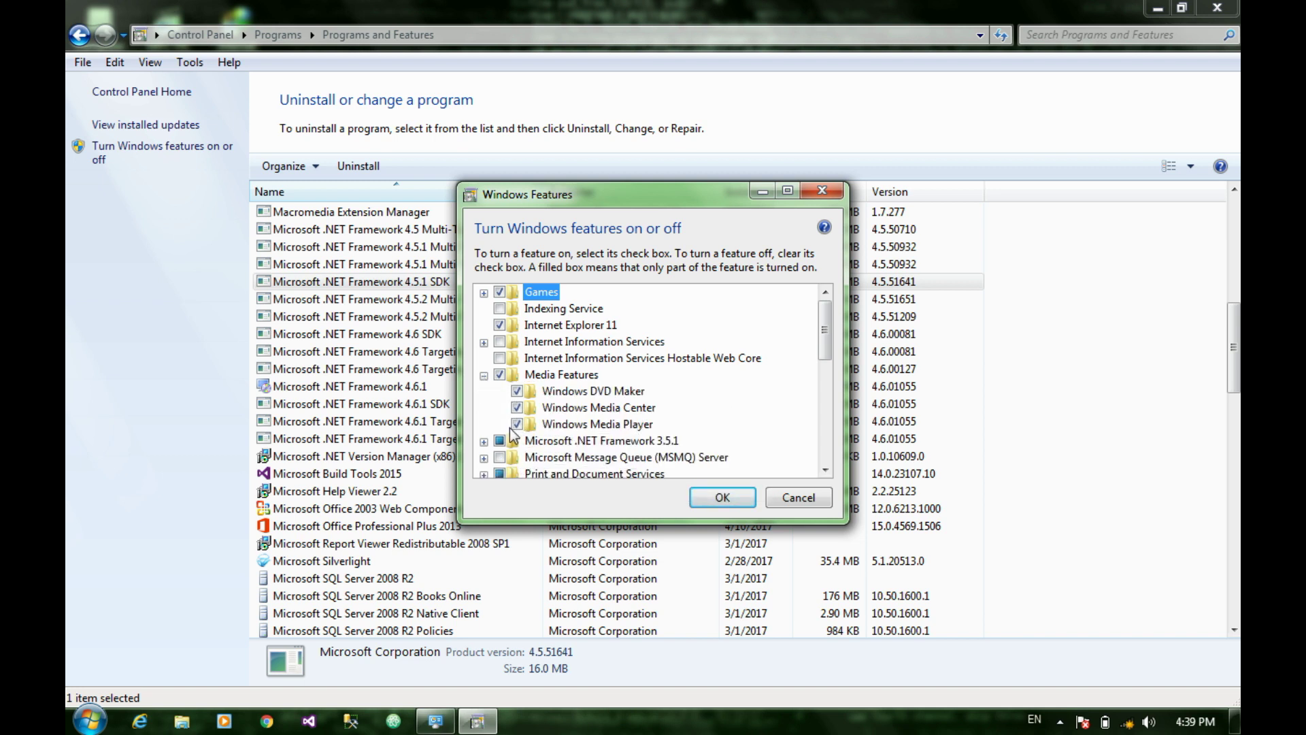
{"action": "left_click", "coordinate": [515, 424]}
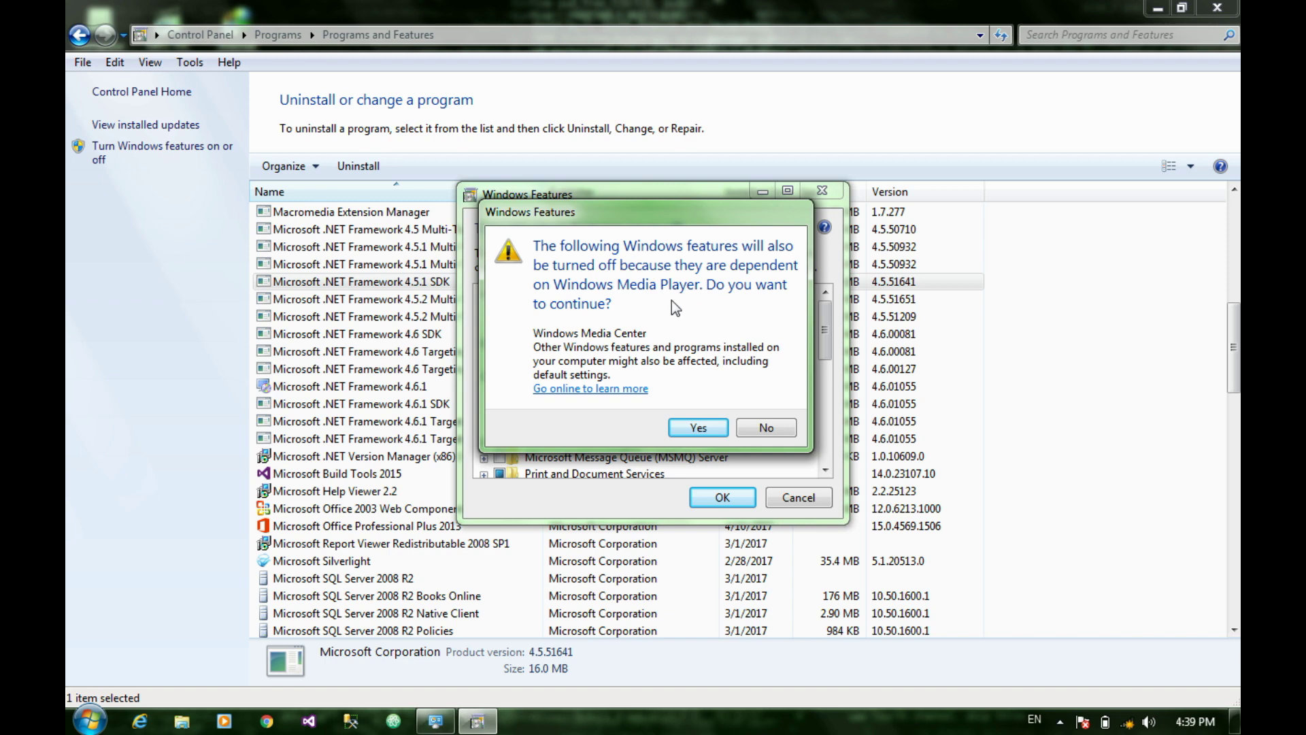
{"action": "left_click", "coordinate": [702, 430]}
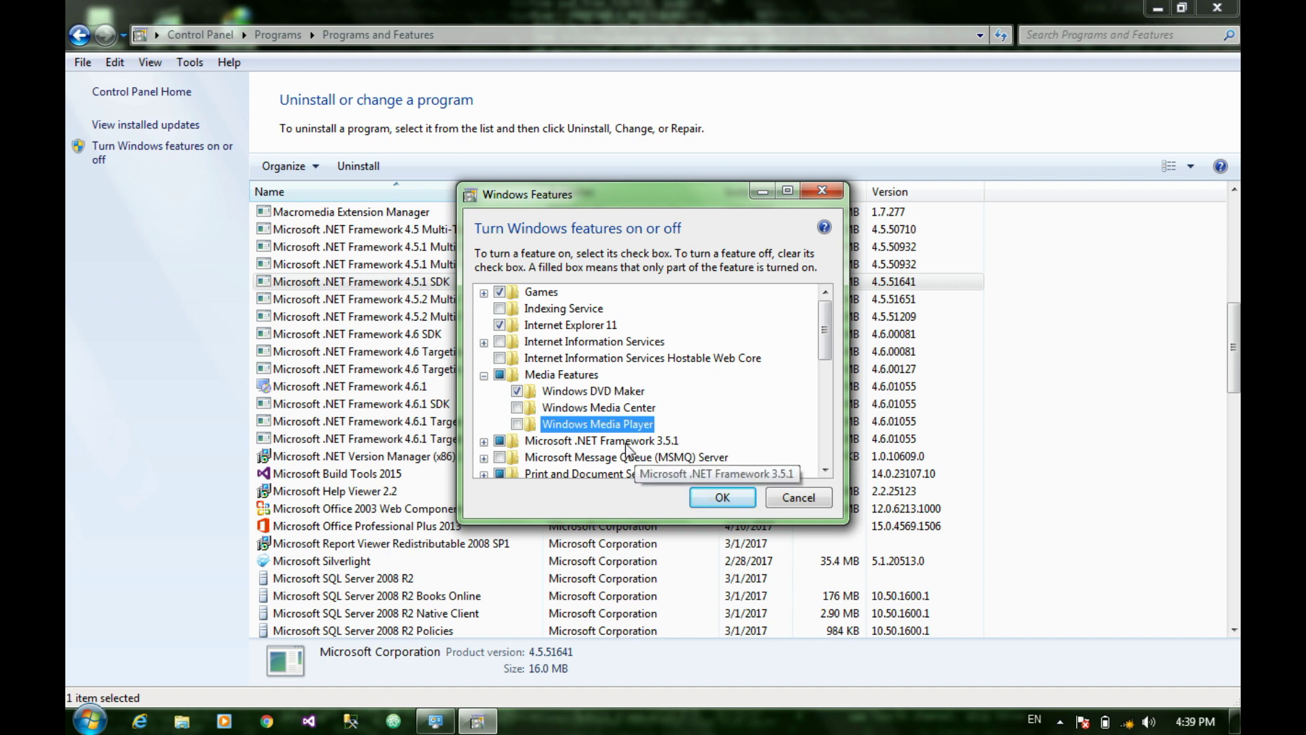
{"action": "left_click", "coordinate": [722, 497]}
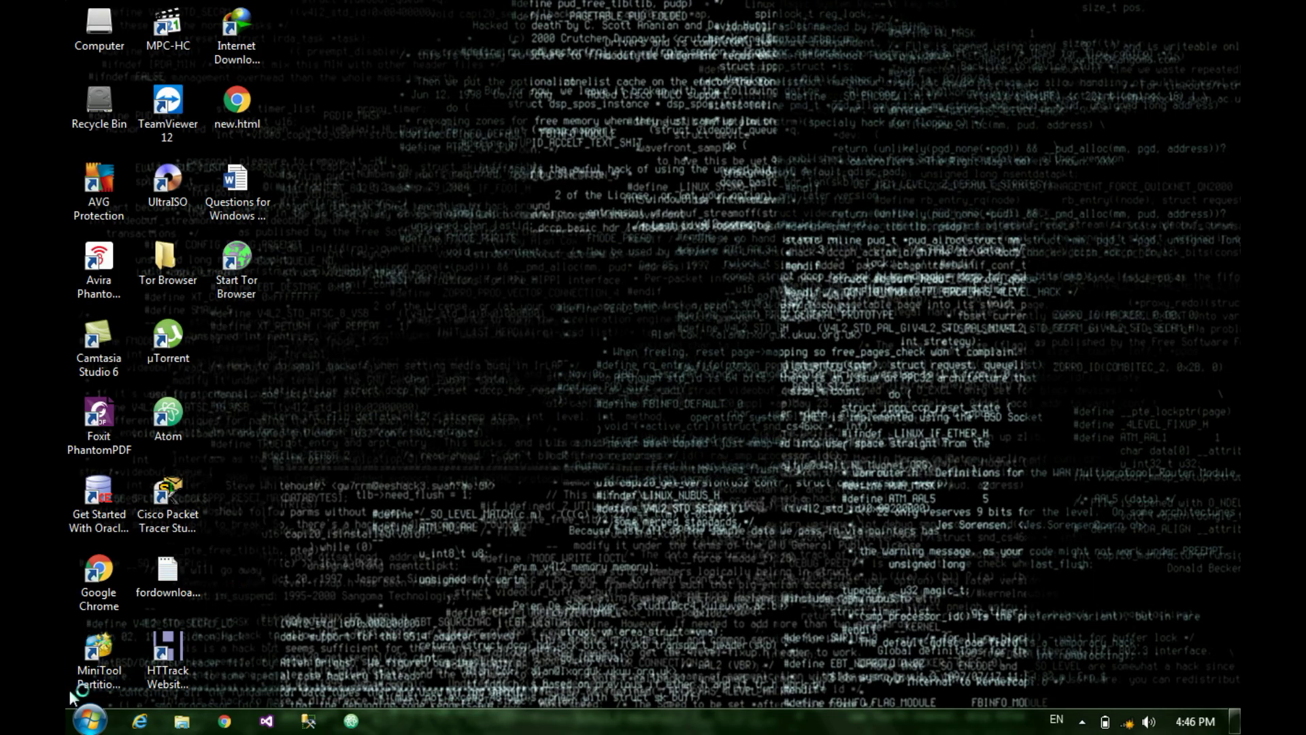
Step: Refresh the desktop
{"action": "left_click", "coordinate": [89, 720]}
{"action": "left_click", "coordinate": [516, 219]}
{"action": "right_click", "coordinate": [517, 222]}
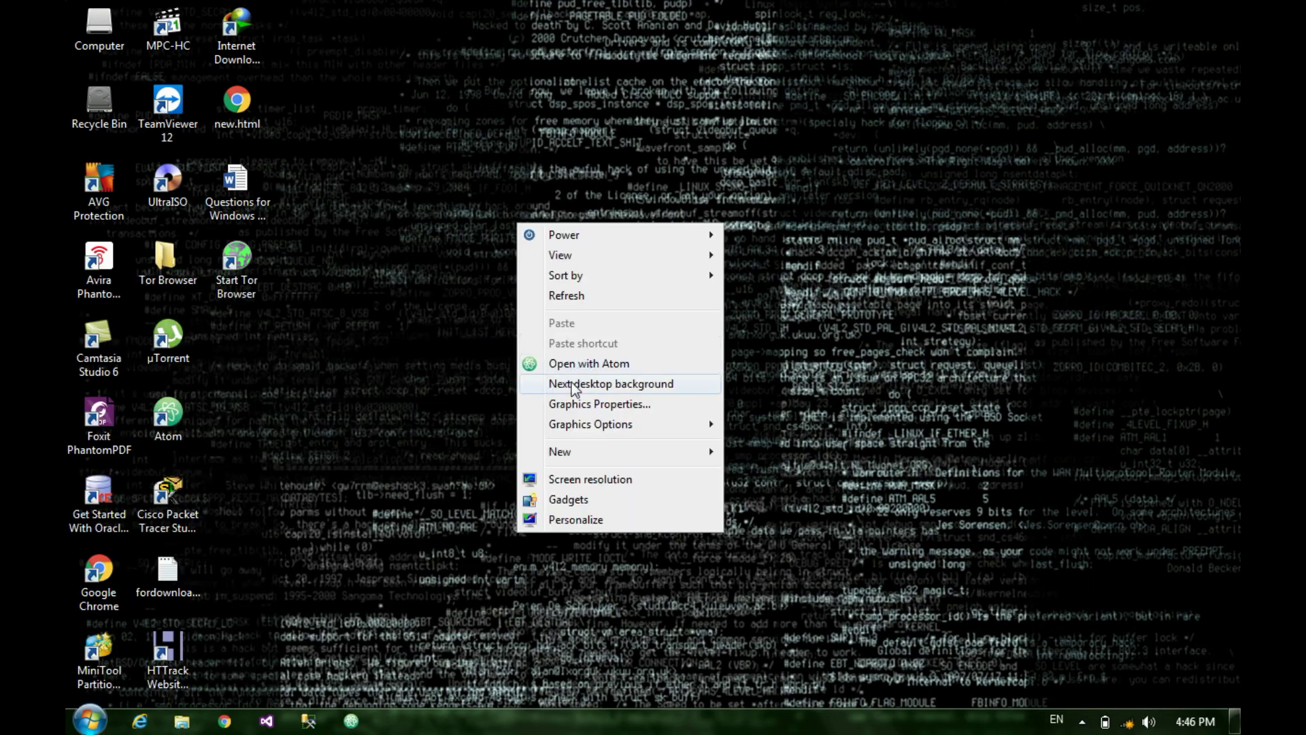
{"action": "left_click", "coordinate": [579, 298]}
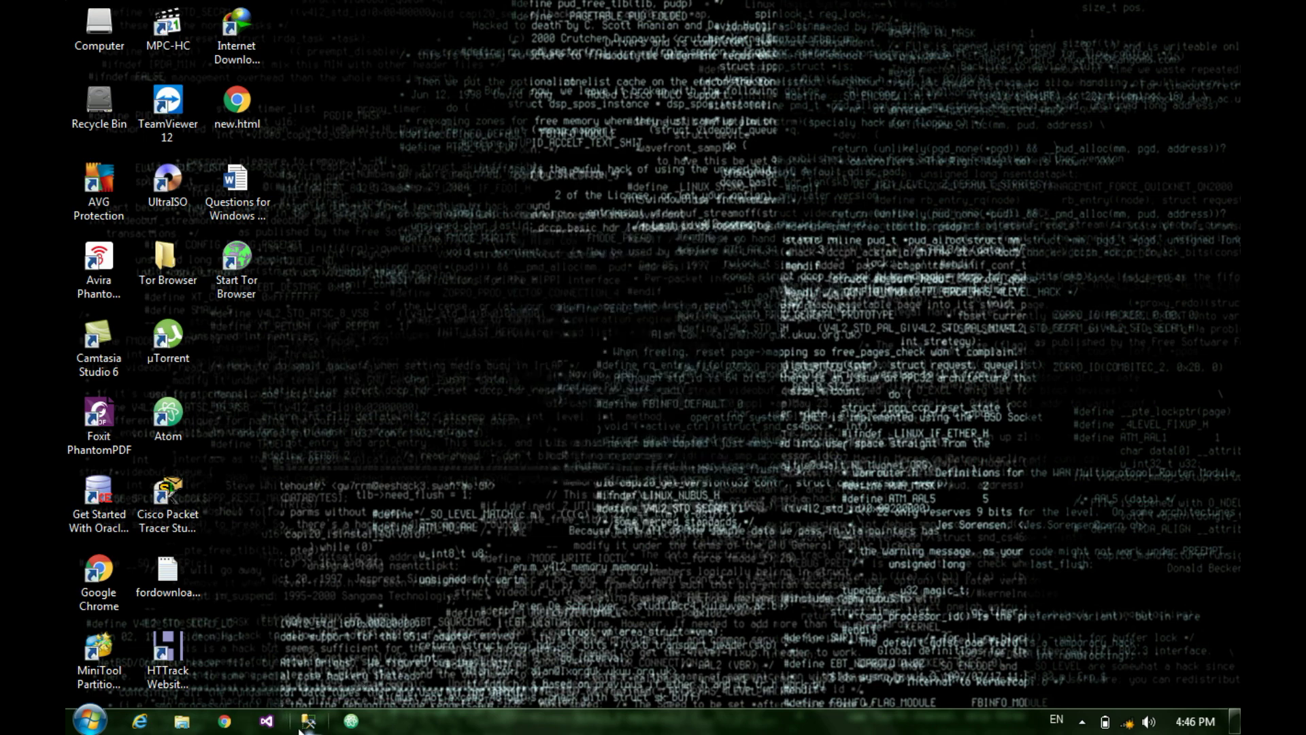
Step: Search the Start menu for "media", clear the search, and close the Start menu
{"action": "left_click", "coordinate": [97, 725]}
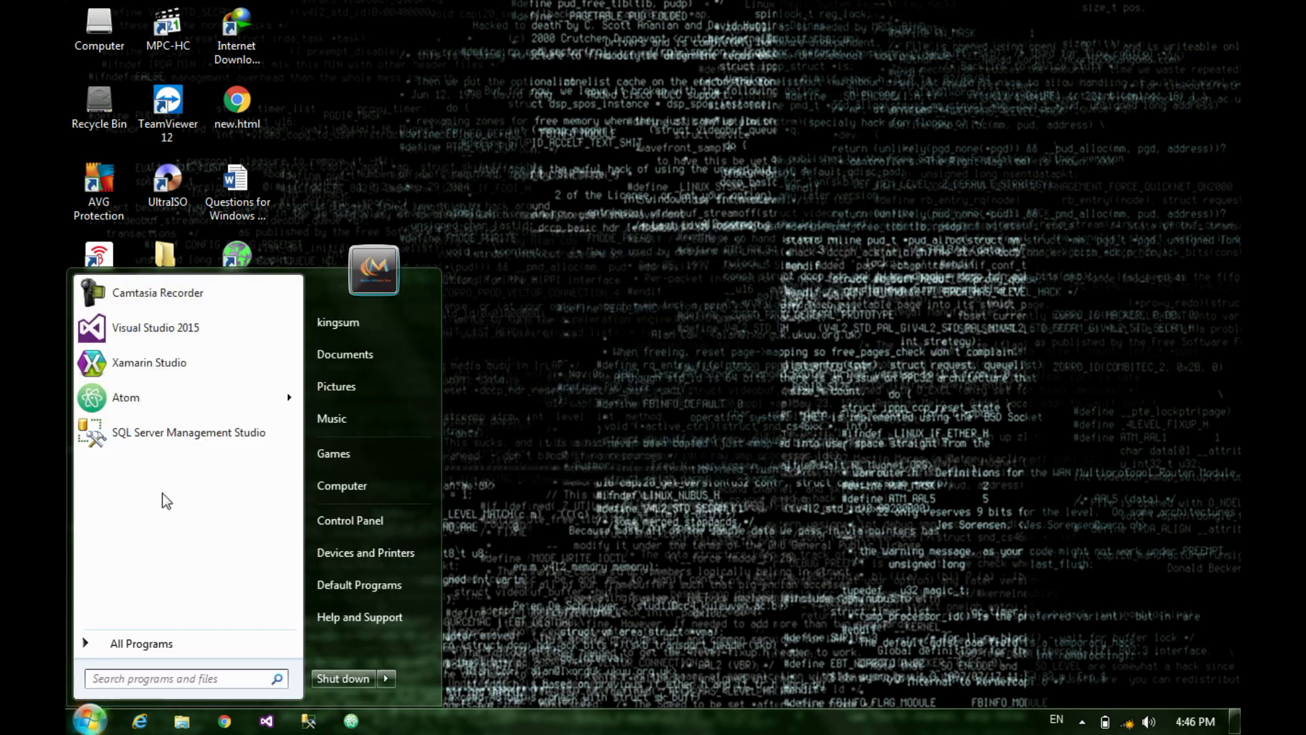
{"action": "left_click", "coordinate": [154, 679]}
{"action": "type", "text": "media"}
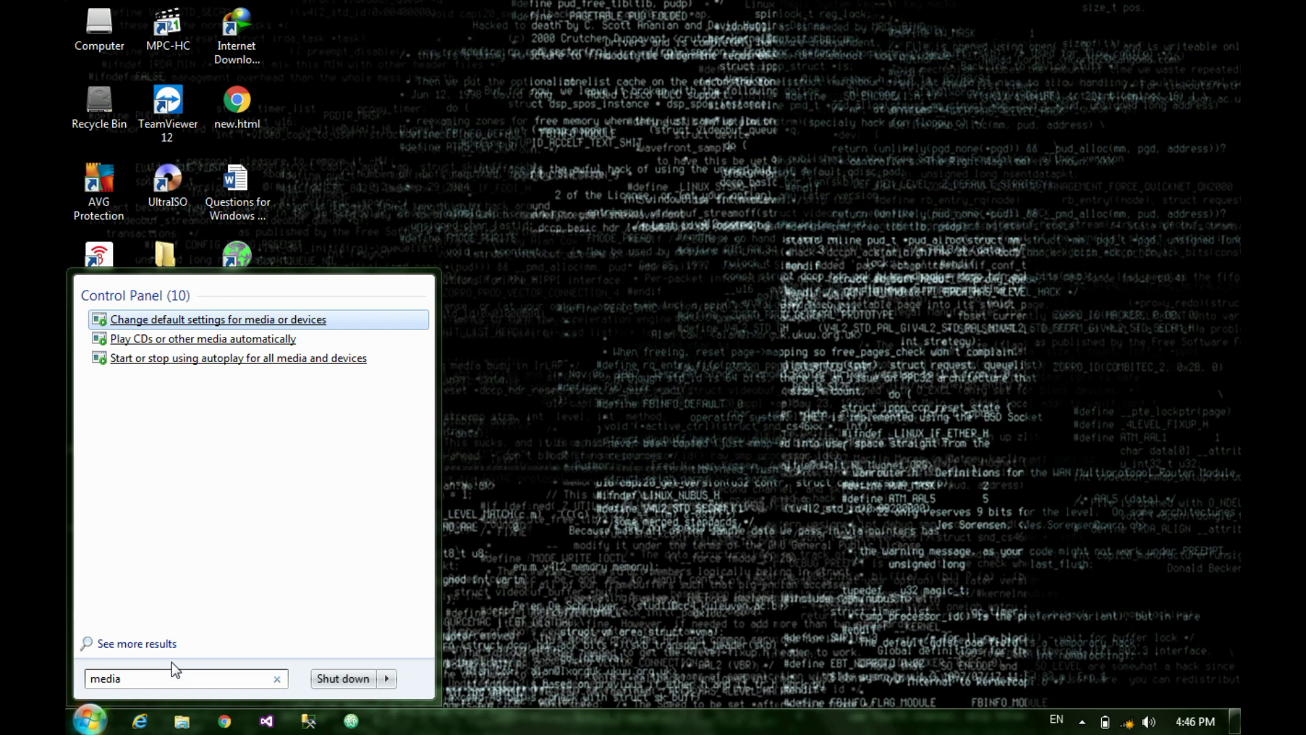
{"action": "key", "text": "BackSpace"}
{"action": "key", "text": "BackSpace"}
{"action": "key", "text": "BackSpace"}
{"action": "key", "text": "BackSpace"}
{"action": "key", "text": "BackSpace"}
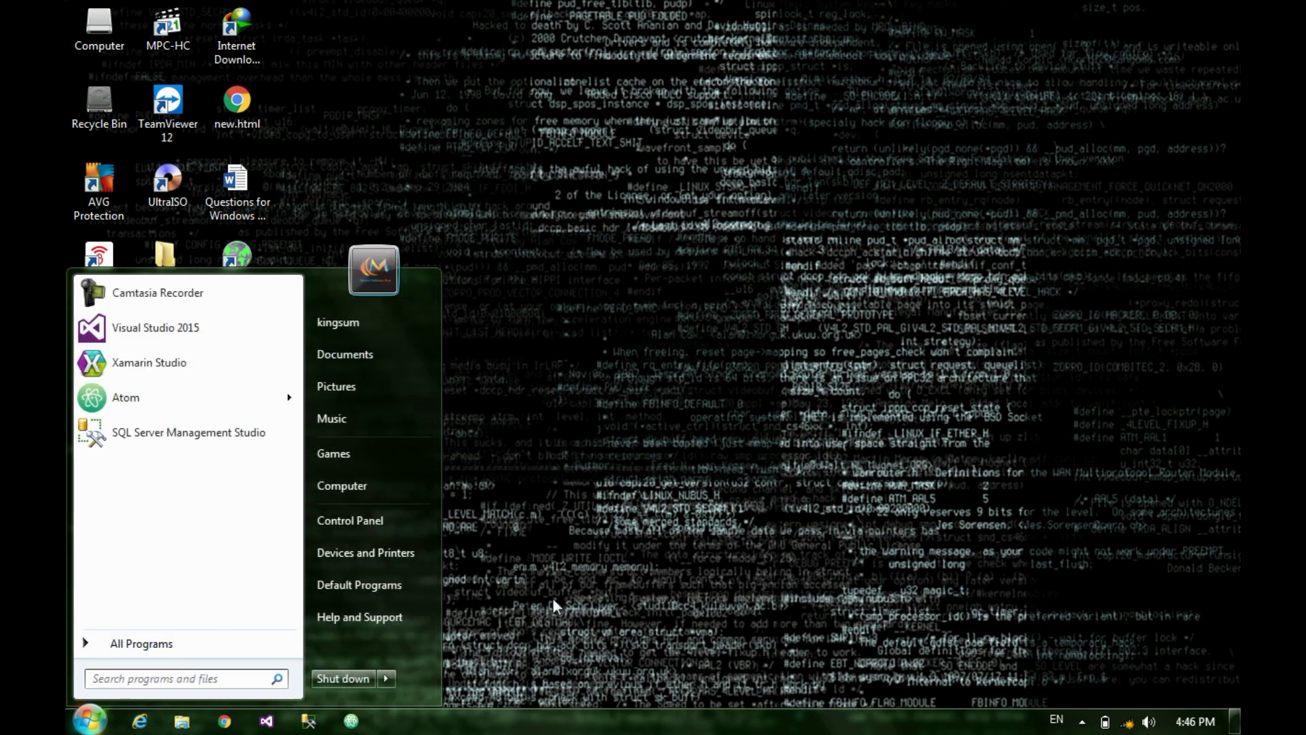
{"action": "left_click", "coordinate": [766, 528]}
Step: Open Programs and Features by running the command appwiz.cpl
{"action": "key", "text": "super+r"}
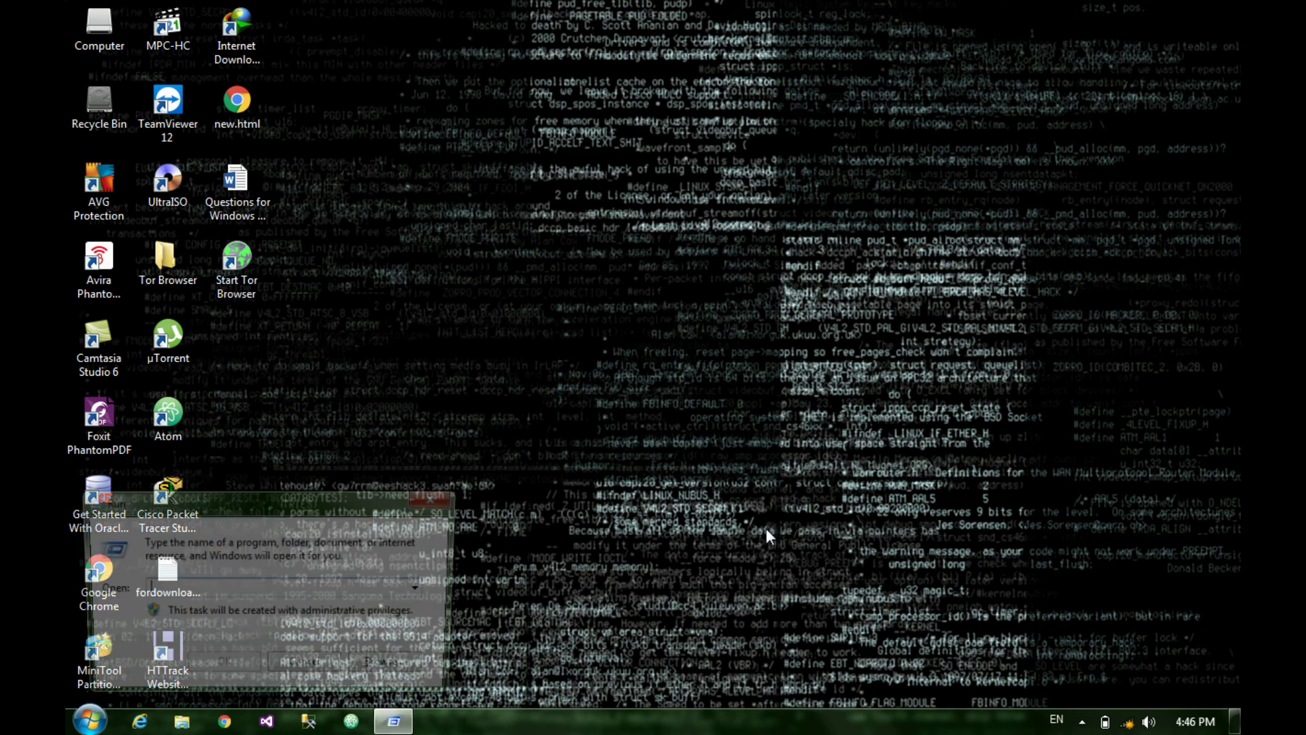
{"action": "type", "text": "appqq"}
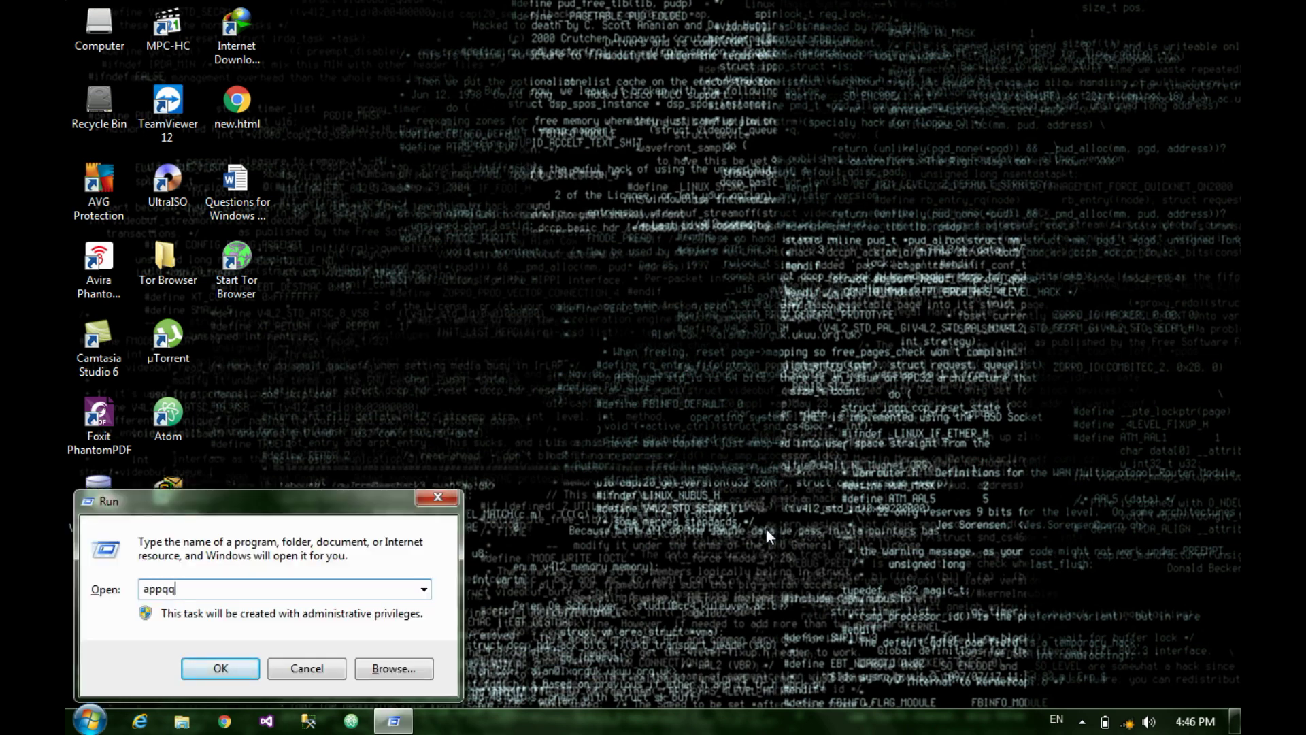
{"action": "key", "text": "BackSpace"}
{"action": "type", "text": "wiz.cpl"}
{"action": "key", "text": "Return"}
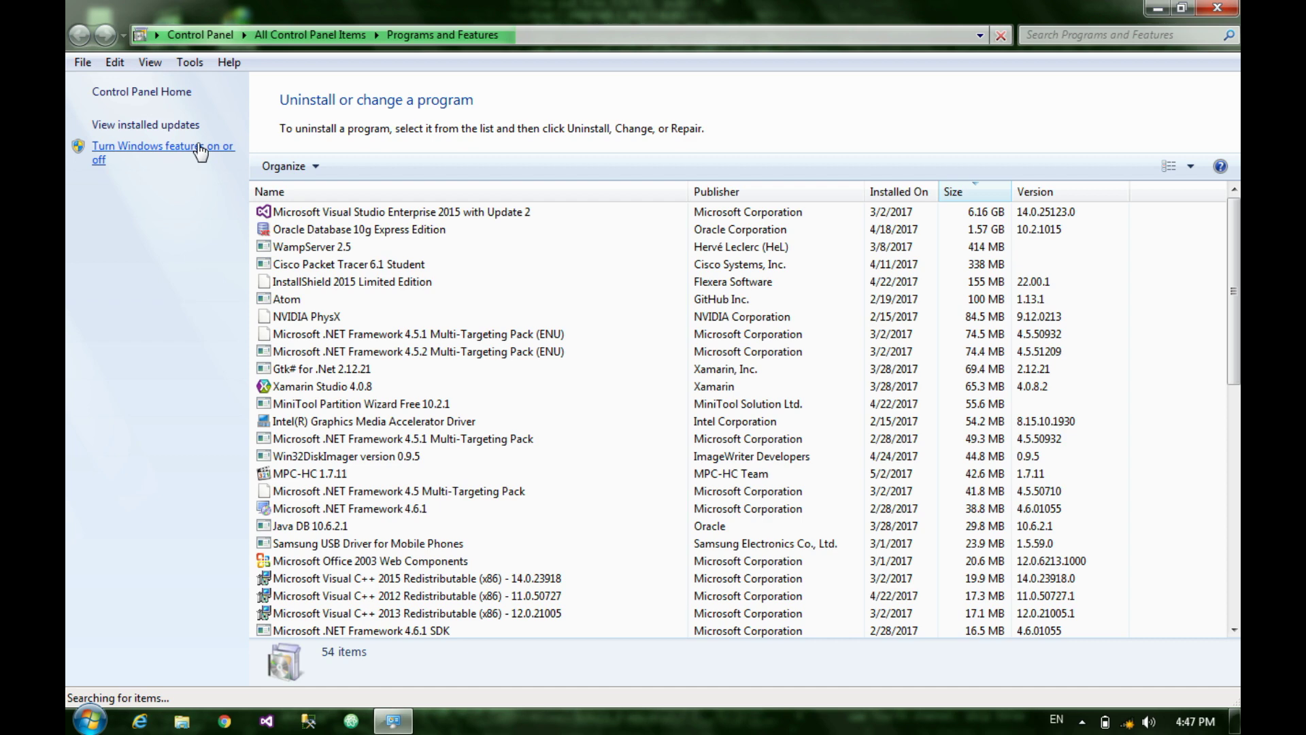
Step: Open the Windows features list and select Windows Media Player and Windows Media Center under Media Features, keeping Windows DVD Maker selected
{"action": "left_click", "coordinate": [201, 151]}
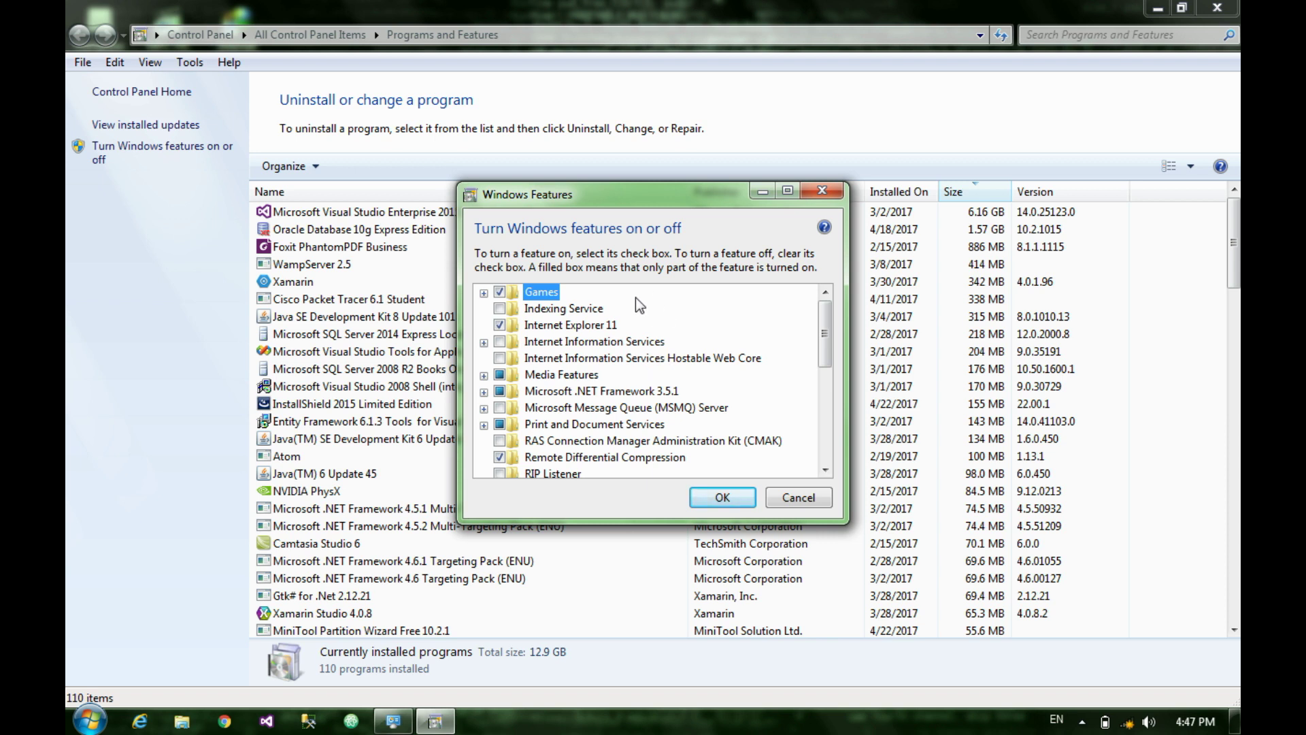
{"action": "left_click", "coordinate": [483, 375]}
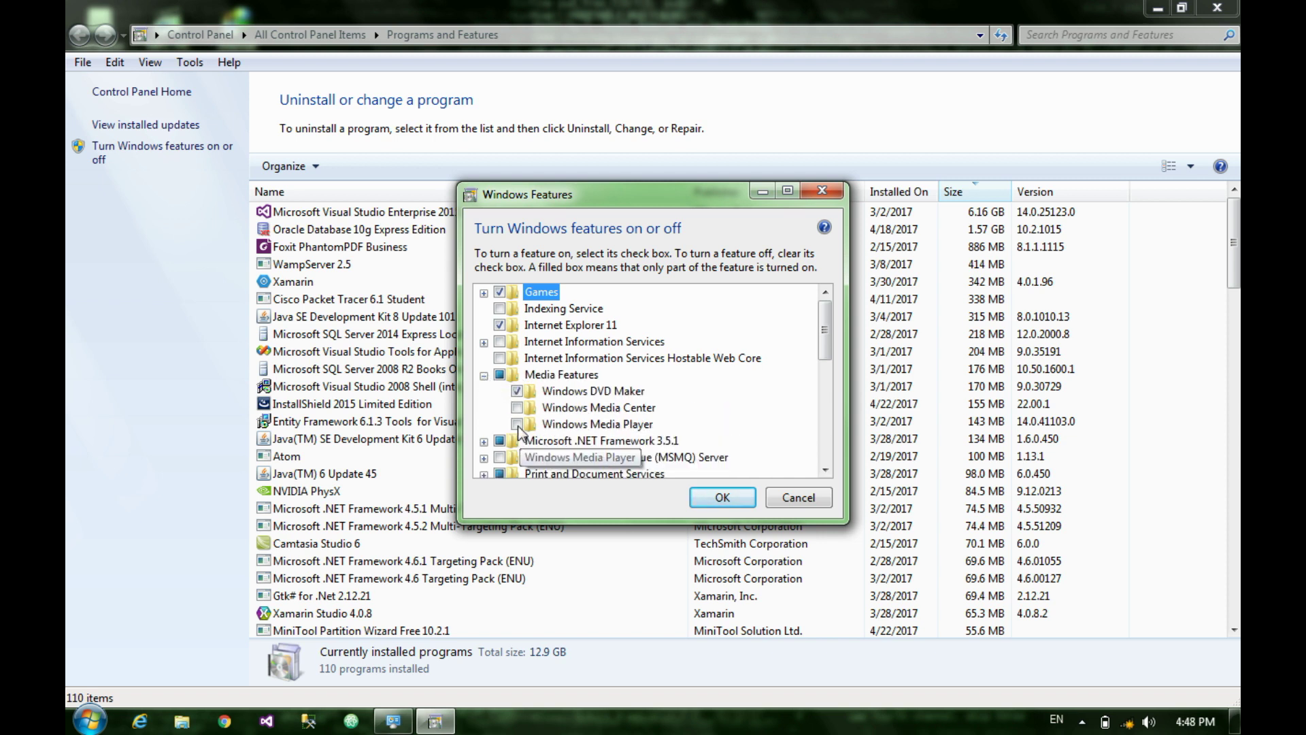
{"action": "left_click", "coordinate": [517, 424]}
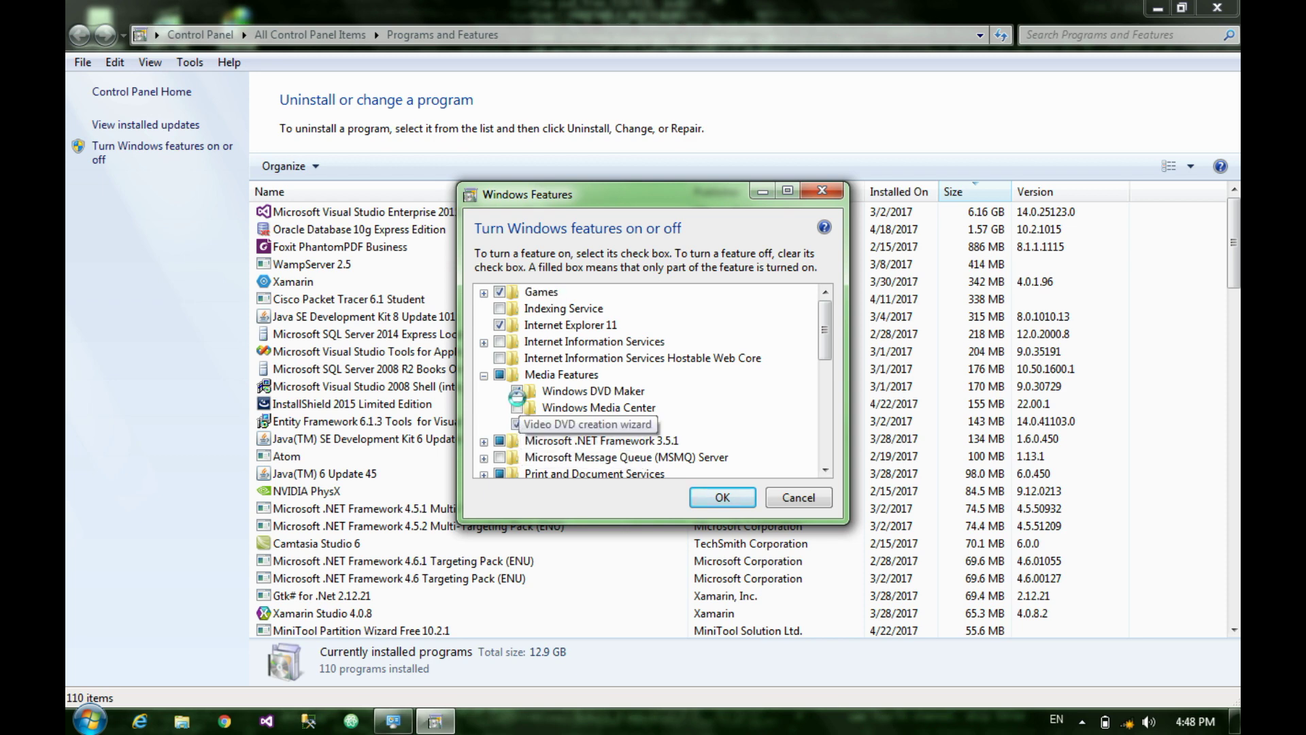
{"action": "left_click", "coordinate": [517, 392]}
{"action": "left_click", "coordinate": [760, 407]}
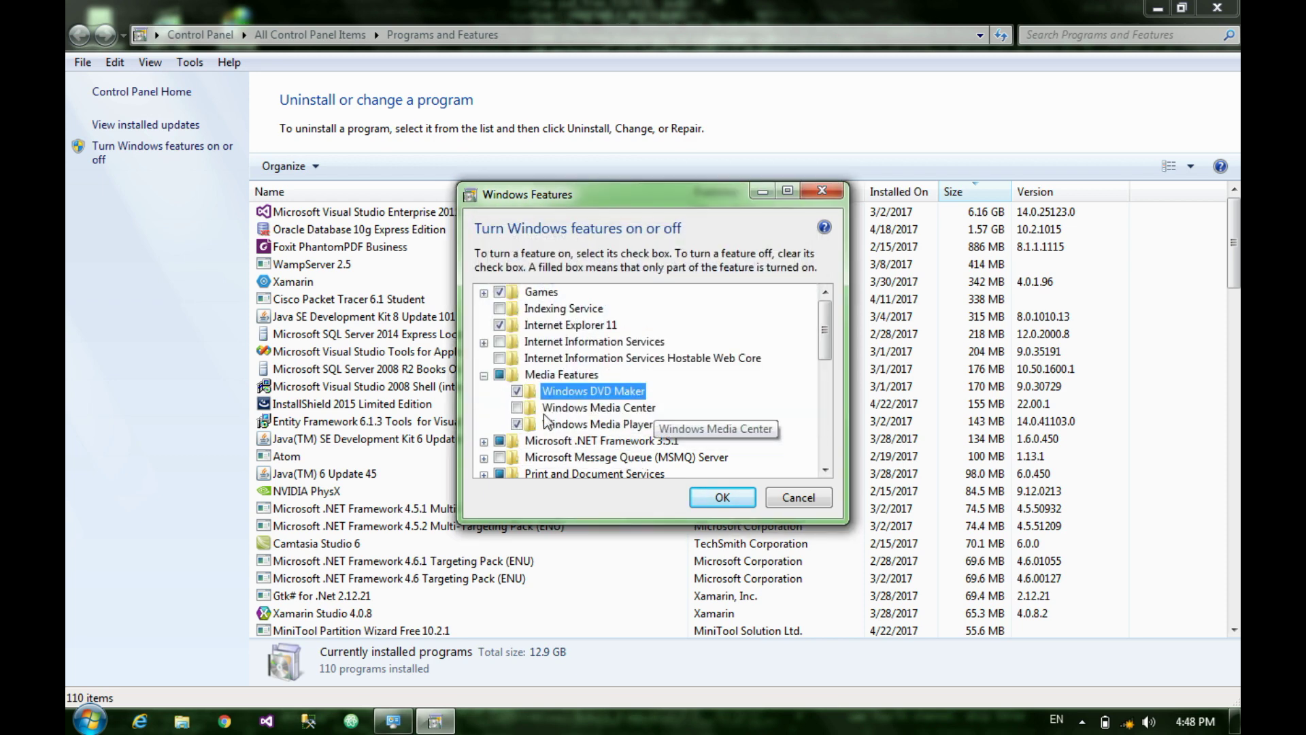
{"action": "left_click", "coordinate": [520, 408]}
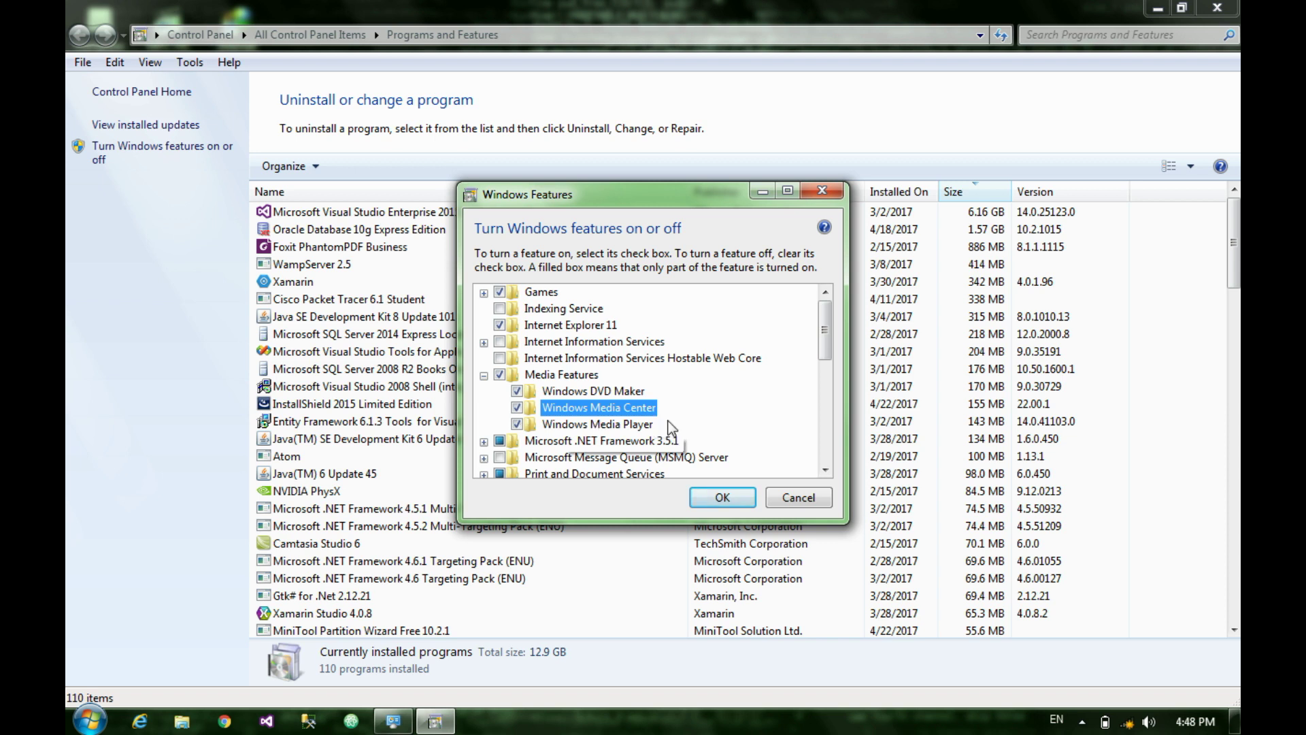
Step: Examine the Microsoft Message Queue (MSMQ) Server components and the remaining entries in the Windows features list
{"action": "scroll", "coordinate": [688, 502], "scroll_direction": "down", "scroll_amount": 1}
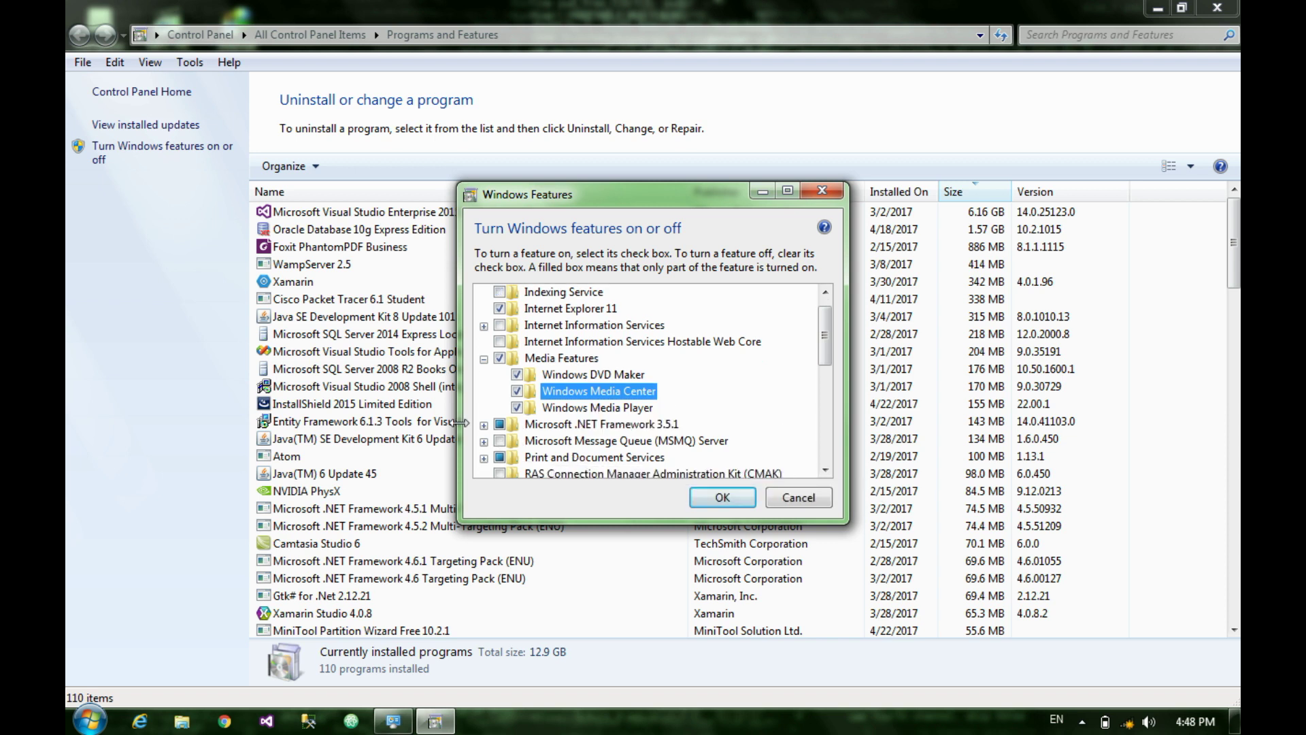
{"action": "left_click", "coordinate": [500, 425]}
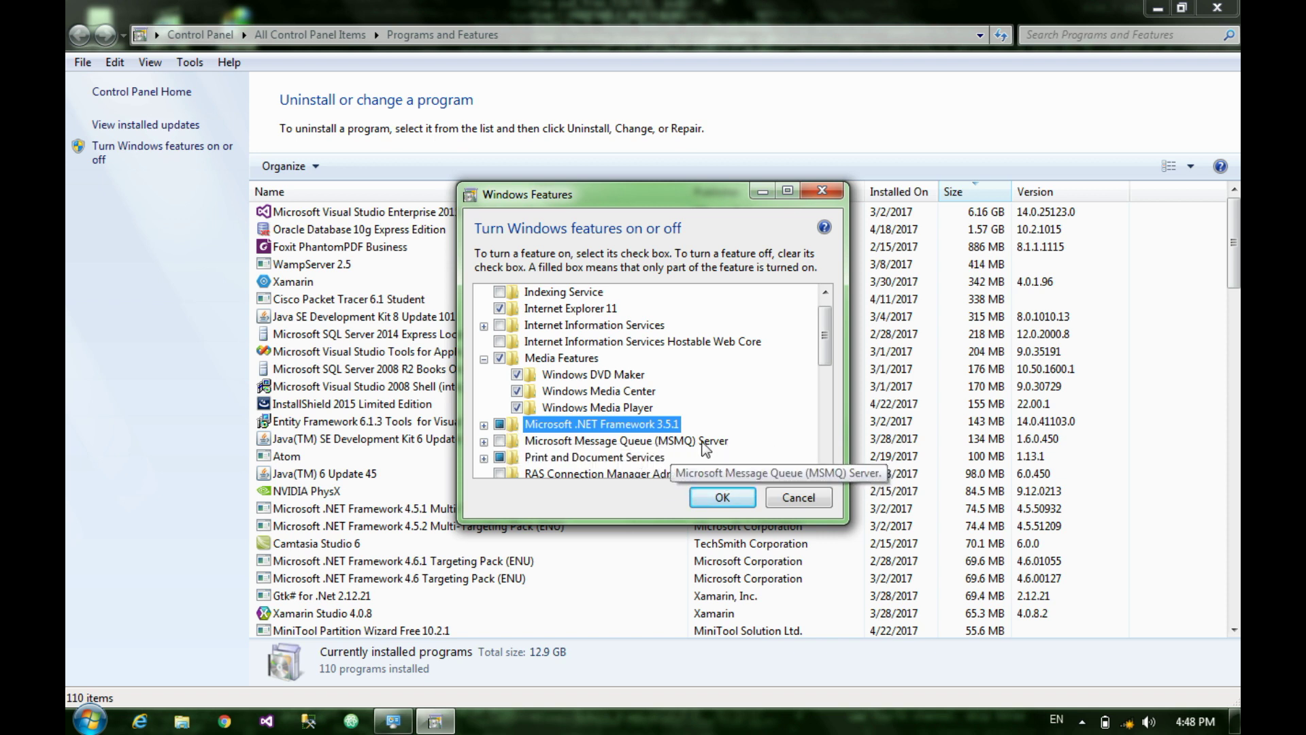
{"action": "left_click", "coordinate": [484, 442]}
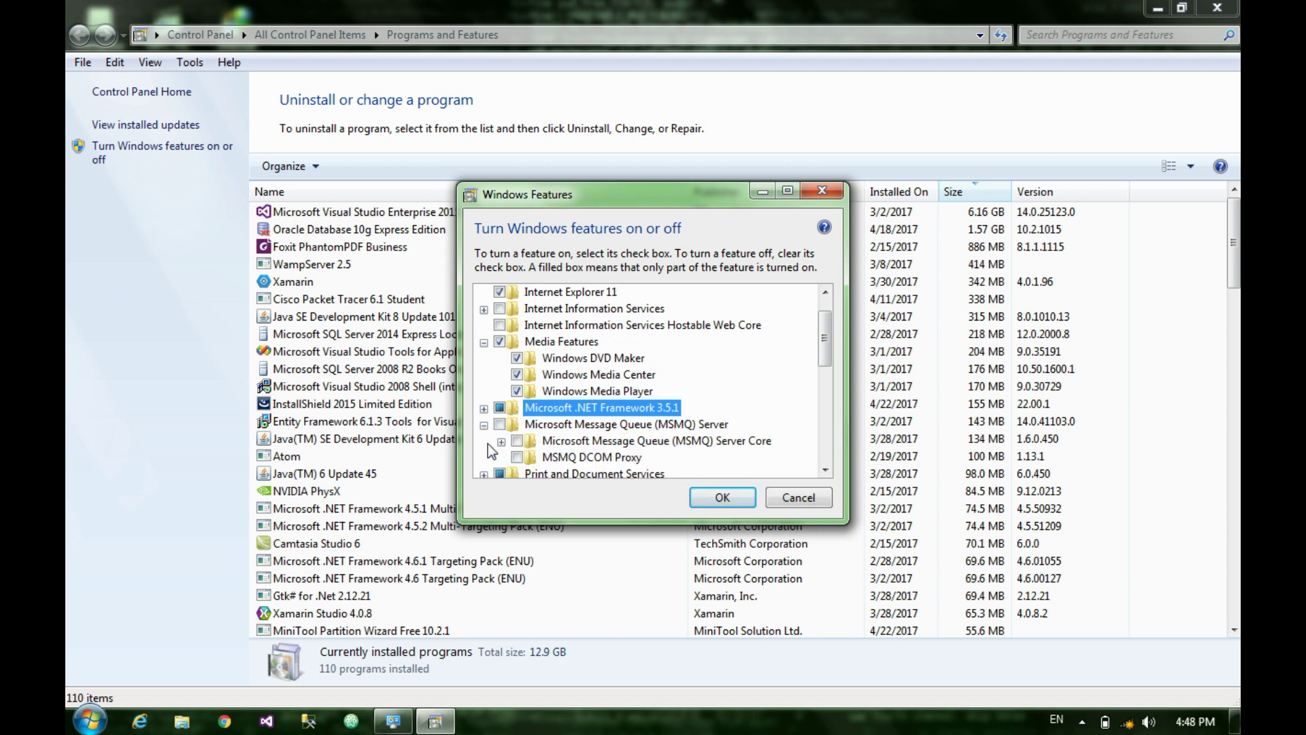
{"action": "left_click", "coordinate": [501, 441]}
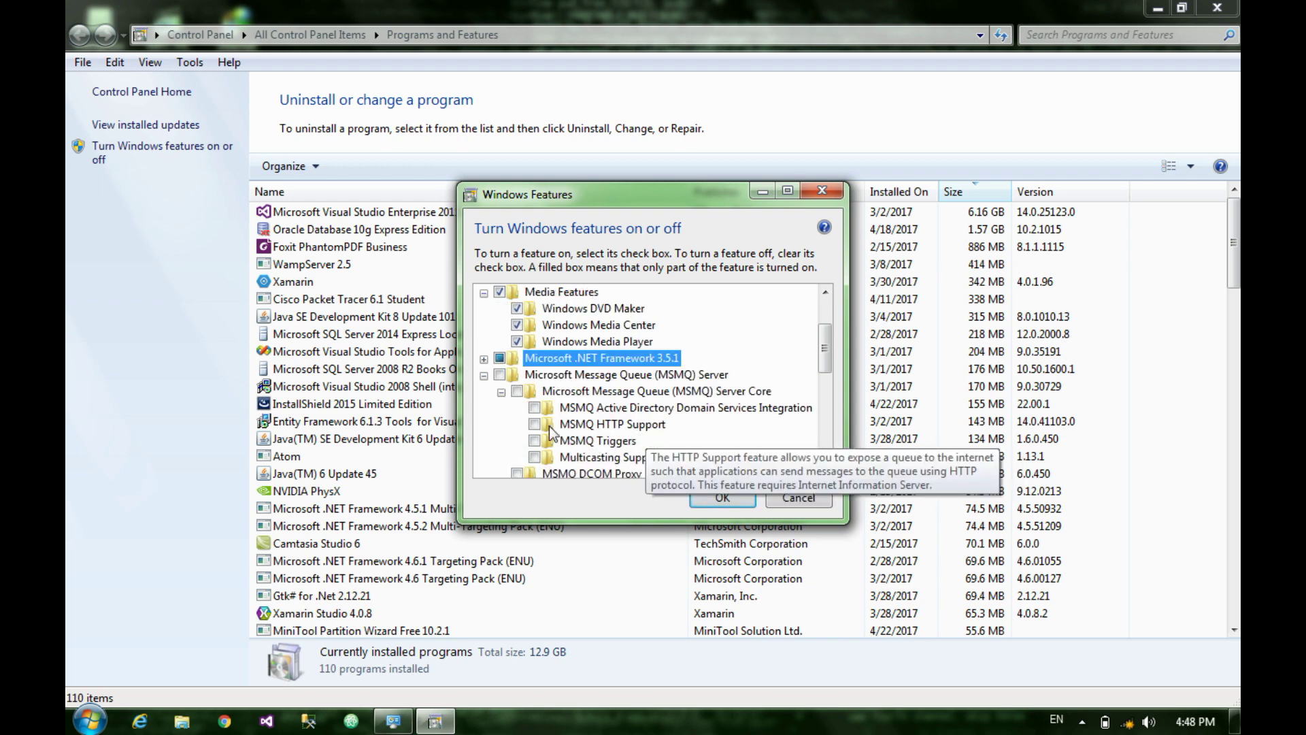
{"action": "left_click", "coordinate": [484, 375]}
{"action": "scroll", "coordinate": [579, 399], "scroll_direction": "down", "scroll_amount": 2}
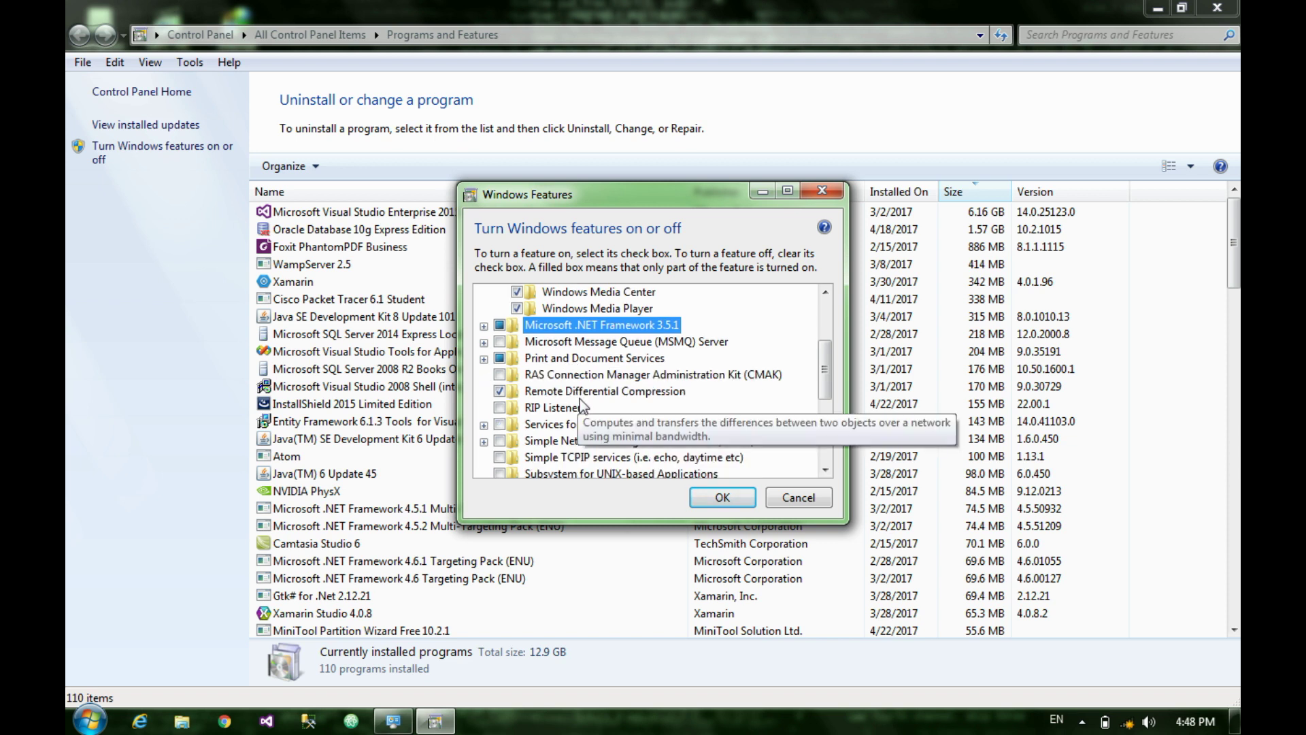
{"action": "scroll", "coordinate": [610, 408], "scroll_direction": "down", "scroll_amount": 3}
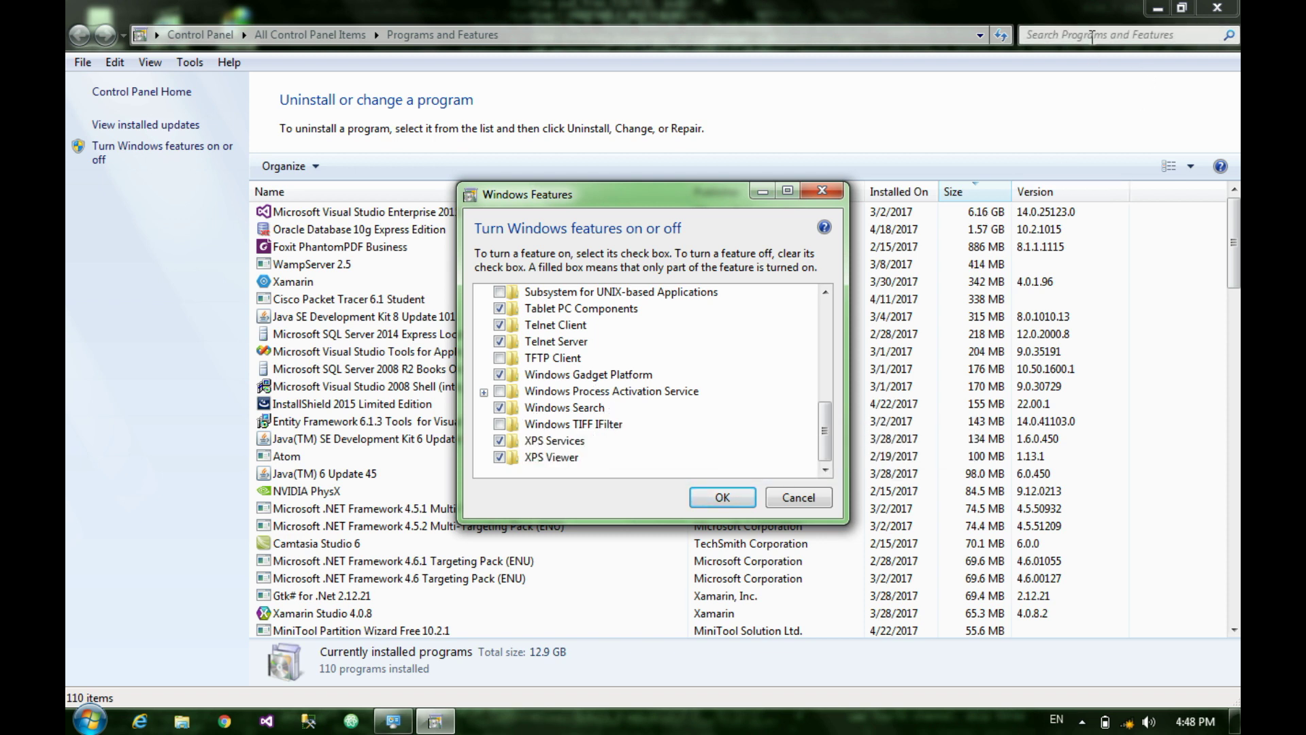
{"action": "scroll", "coordinate": [615, 415], "scroll_direction": "up", "scroll_amount": 4}
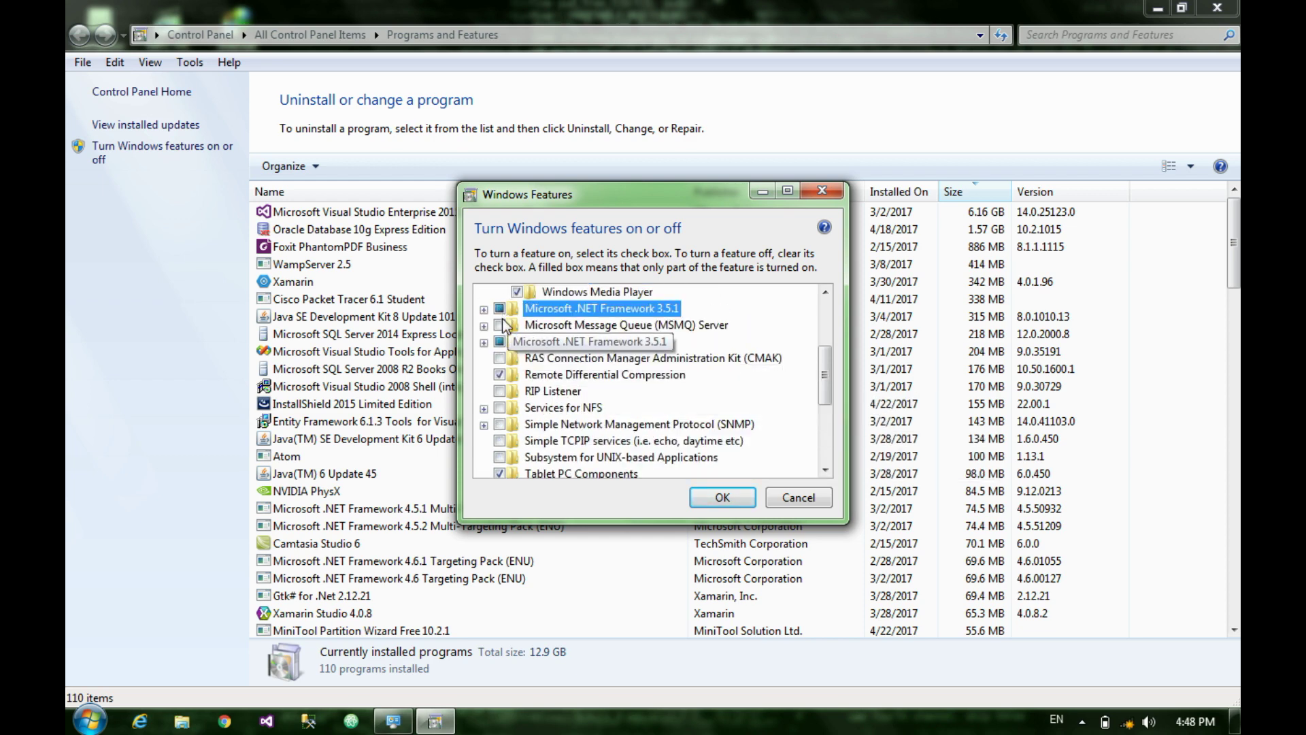
{"action": "scroll", "coordinate": [534, 379], "scroll_direction": "up", "scroll_amount": 1}
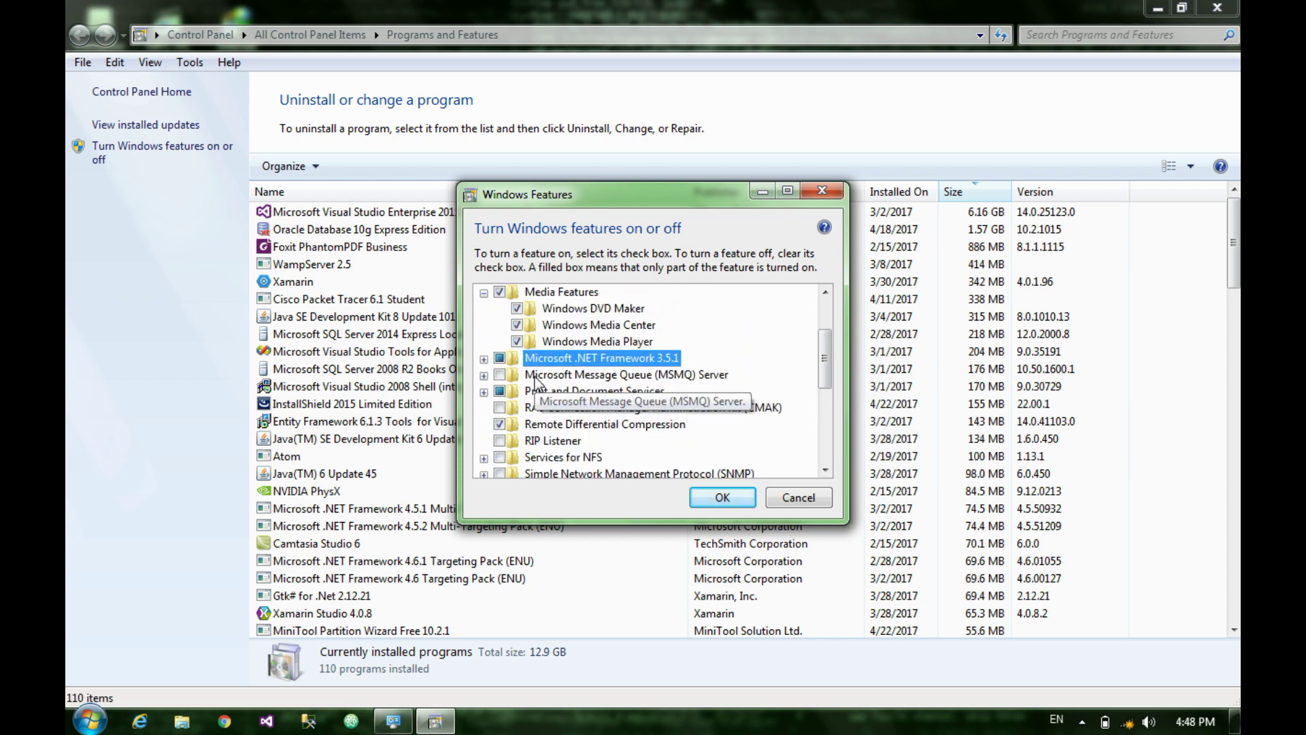
Step: Deselect the entire Media Features group and accept the warning about affected programs
{"action": "left_click", "coordinate": [500, 292]}
{"action": "left_click", "coordinate": [701, 409]}
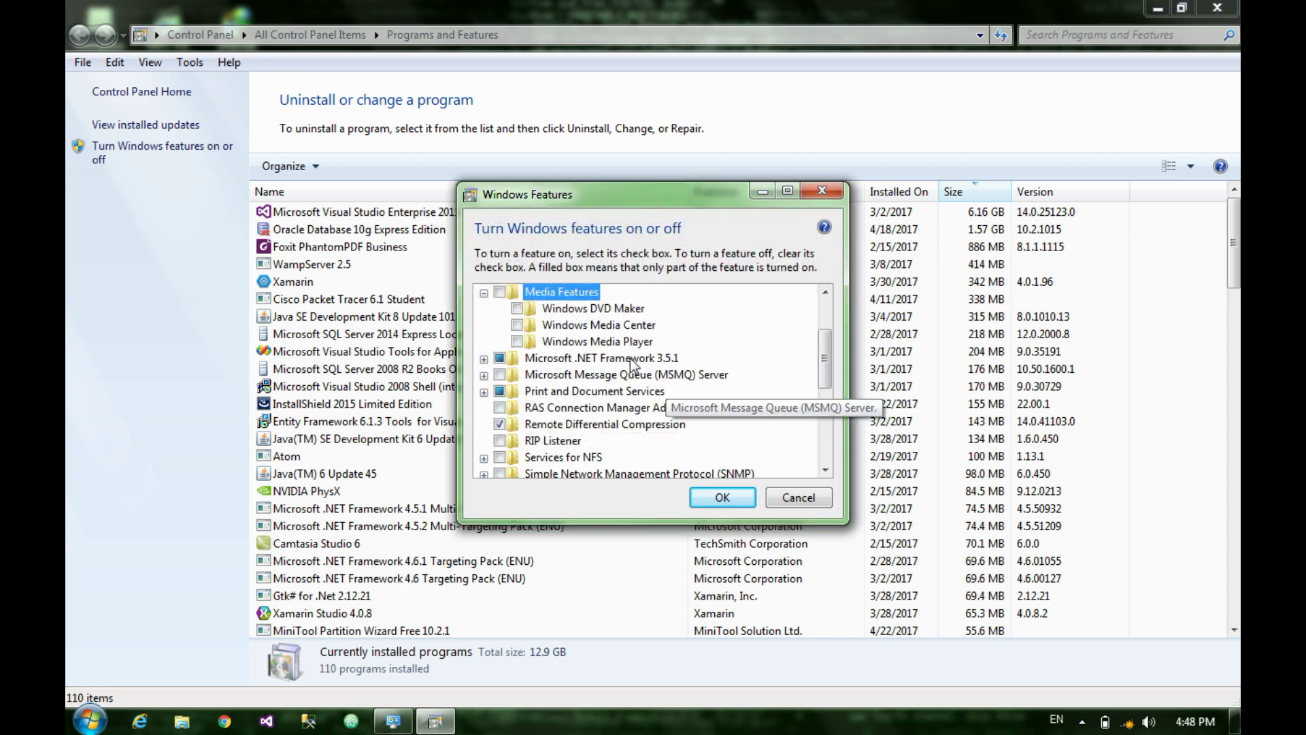
{"action": "left_click", "coordinate": [573, 313]}
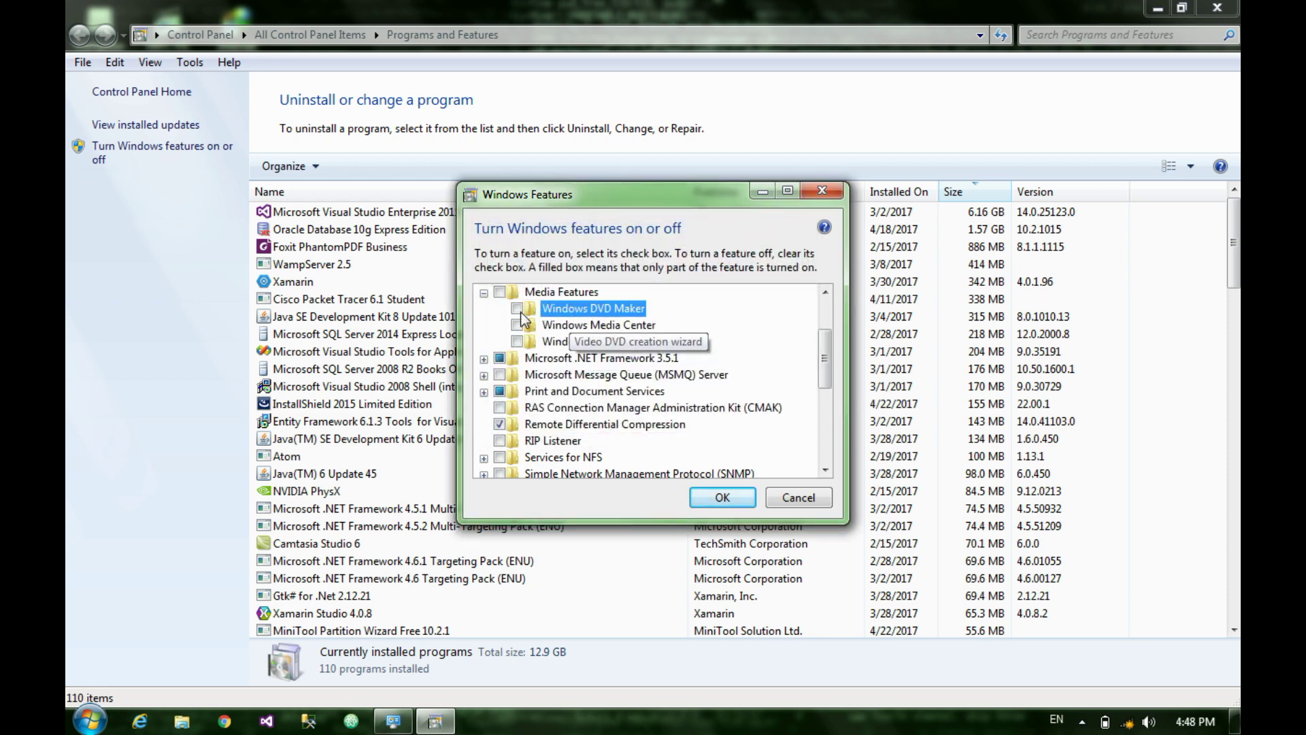
Step: Deselect Windows Search, accept its warning, and apply the Windows feature changes
{"action": "scroll", "coordinate": [634, 455], "scroll_direction": "down", "scroll_amount": 2}
{"action": "scroll", "coordinate": [634, 454], "scroll_direction": "down", "scroll_amount": 2}
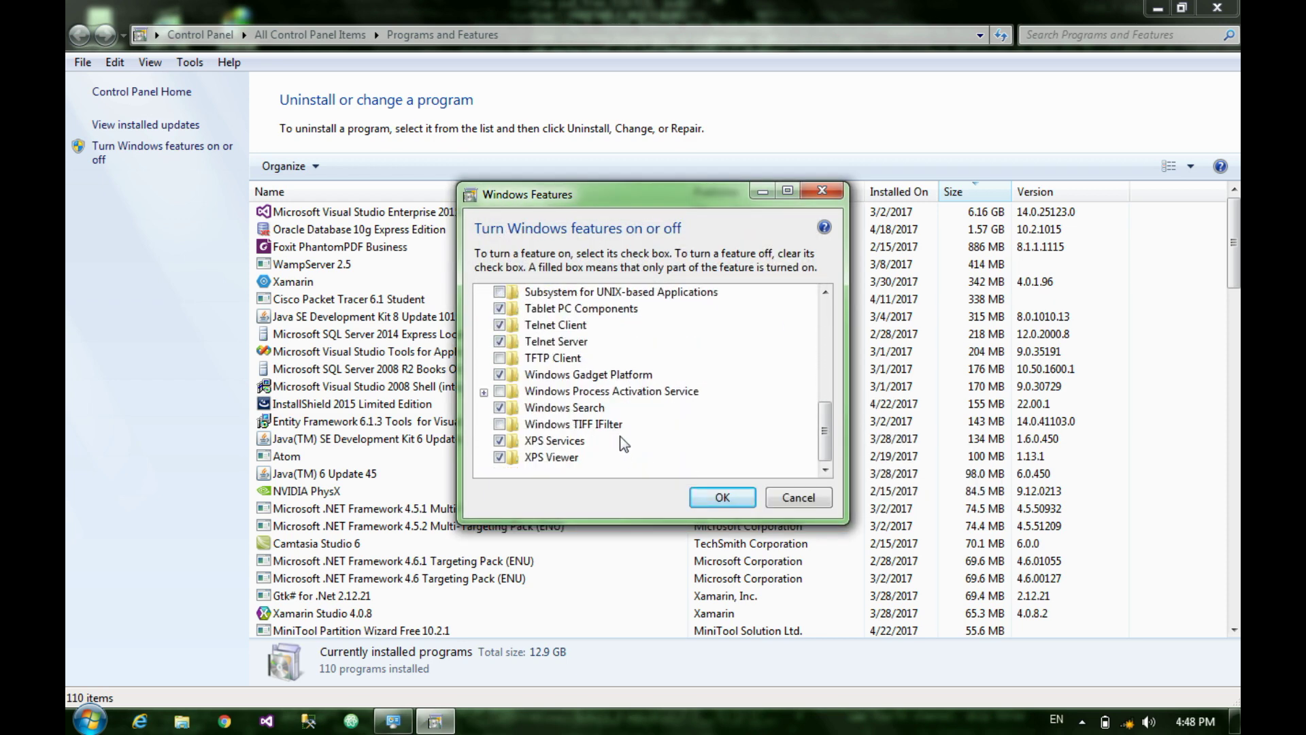
{"action": "left_click", "coordinate": [501, 409]}
{"action": "left_click", "coordinate": [696, 408]}
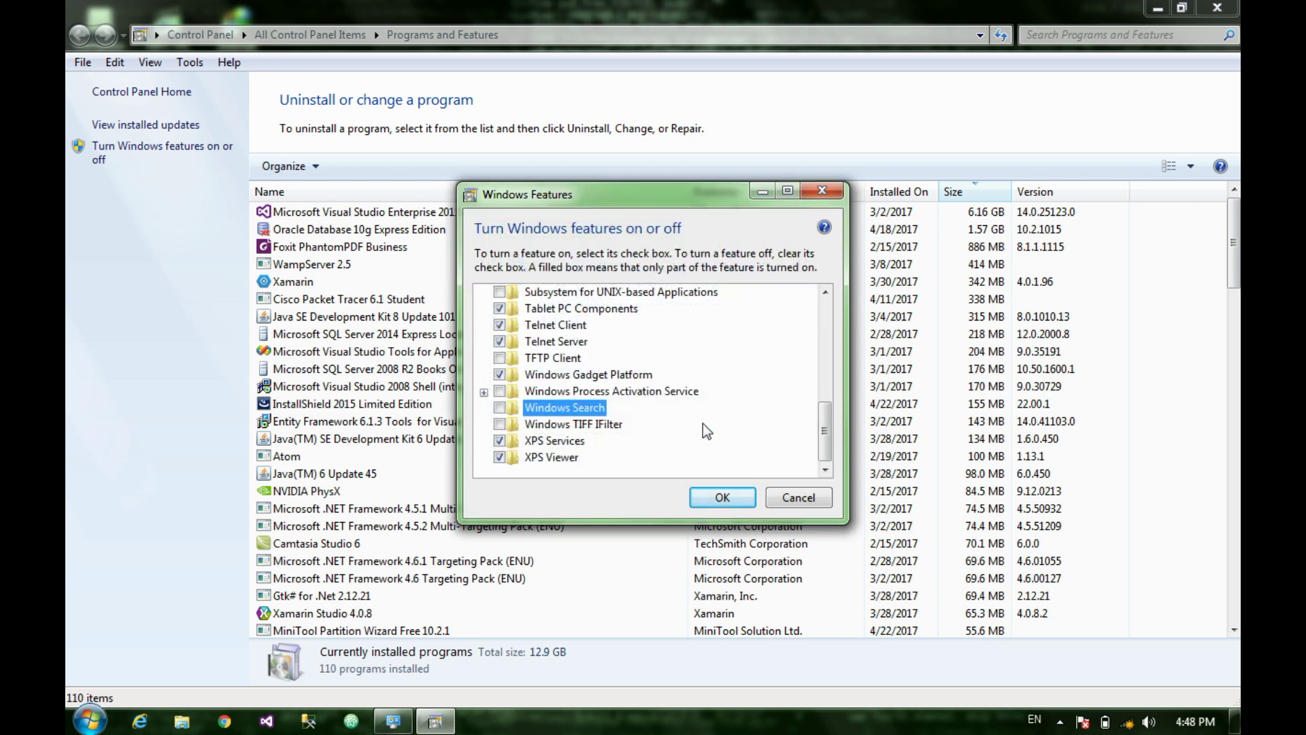
{"action": "left_click", "coordinate": [722, 498]}
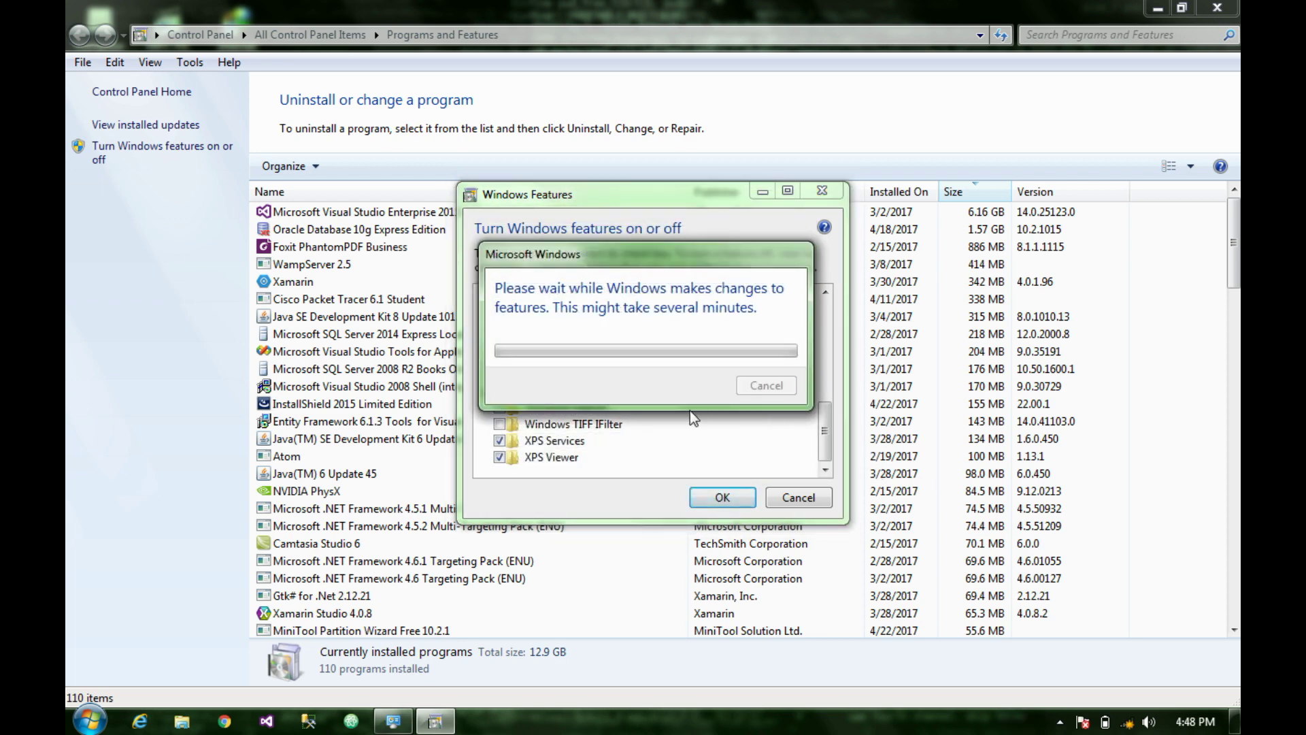